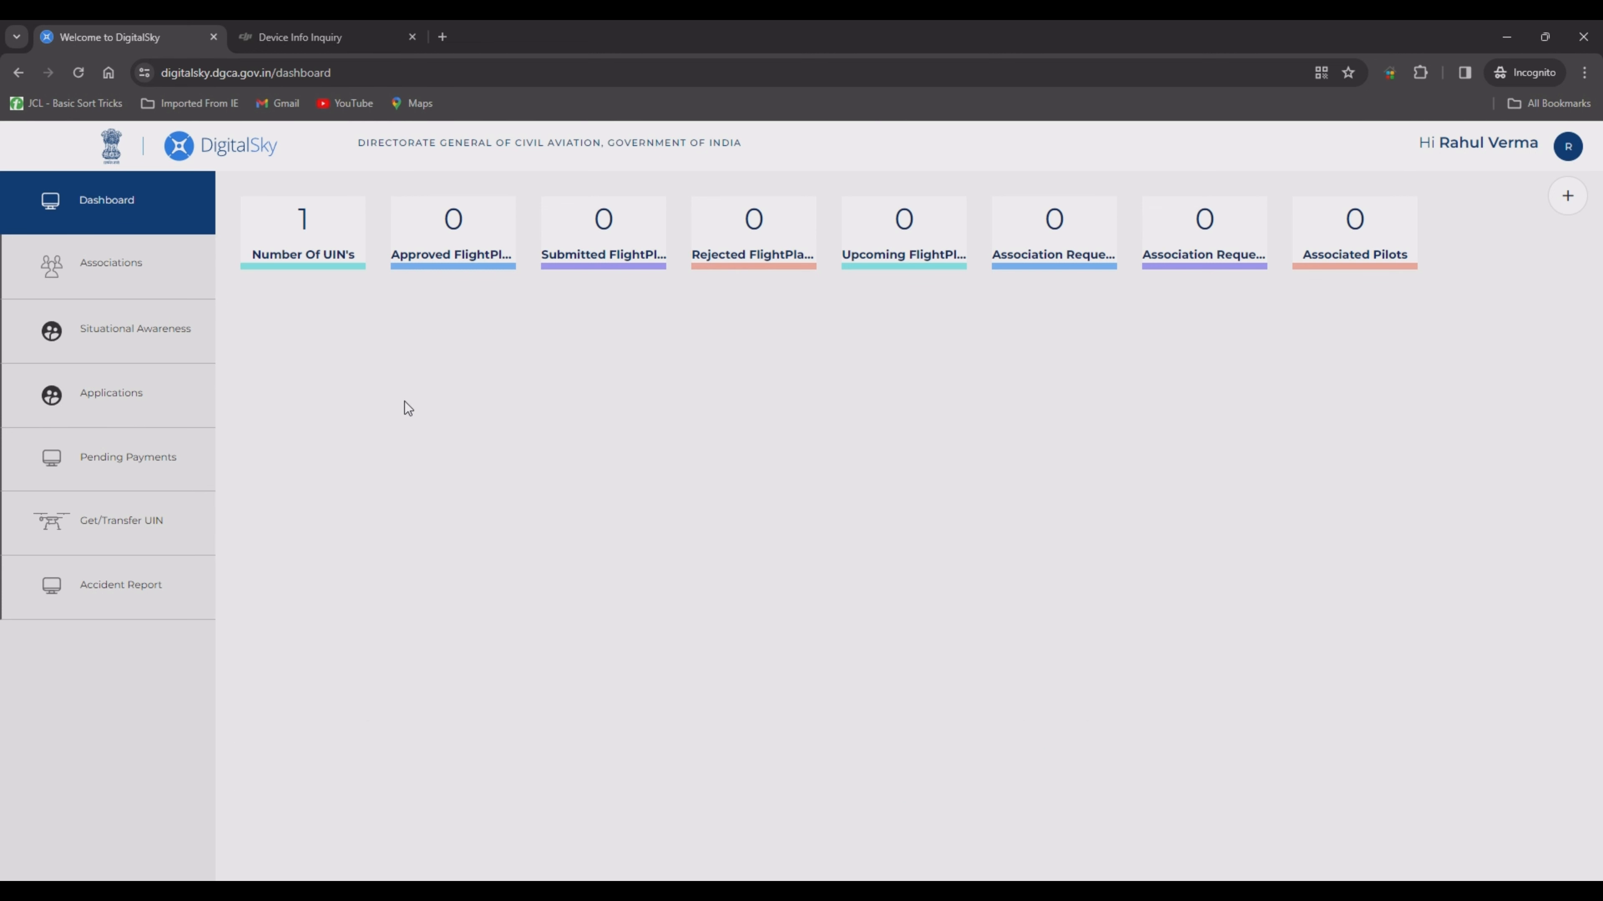
{"action": "left_click", "coordinate": [1568, 196]}
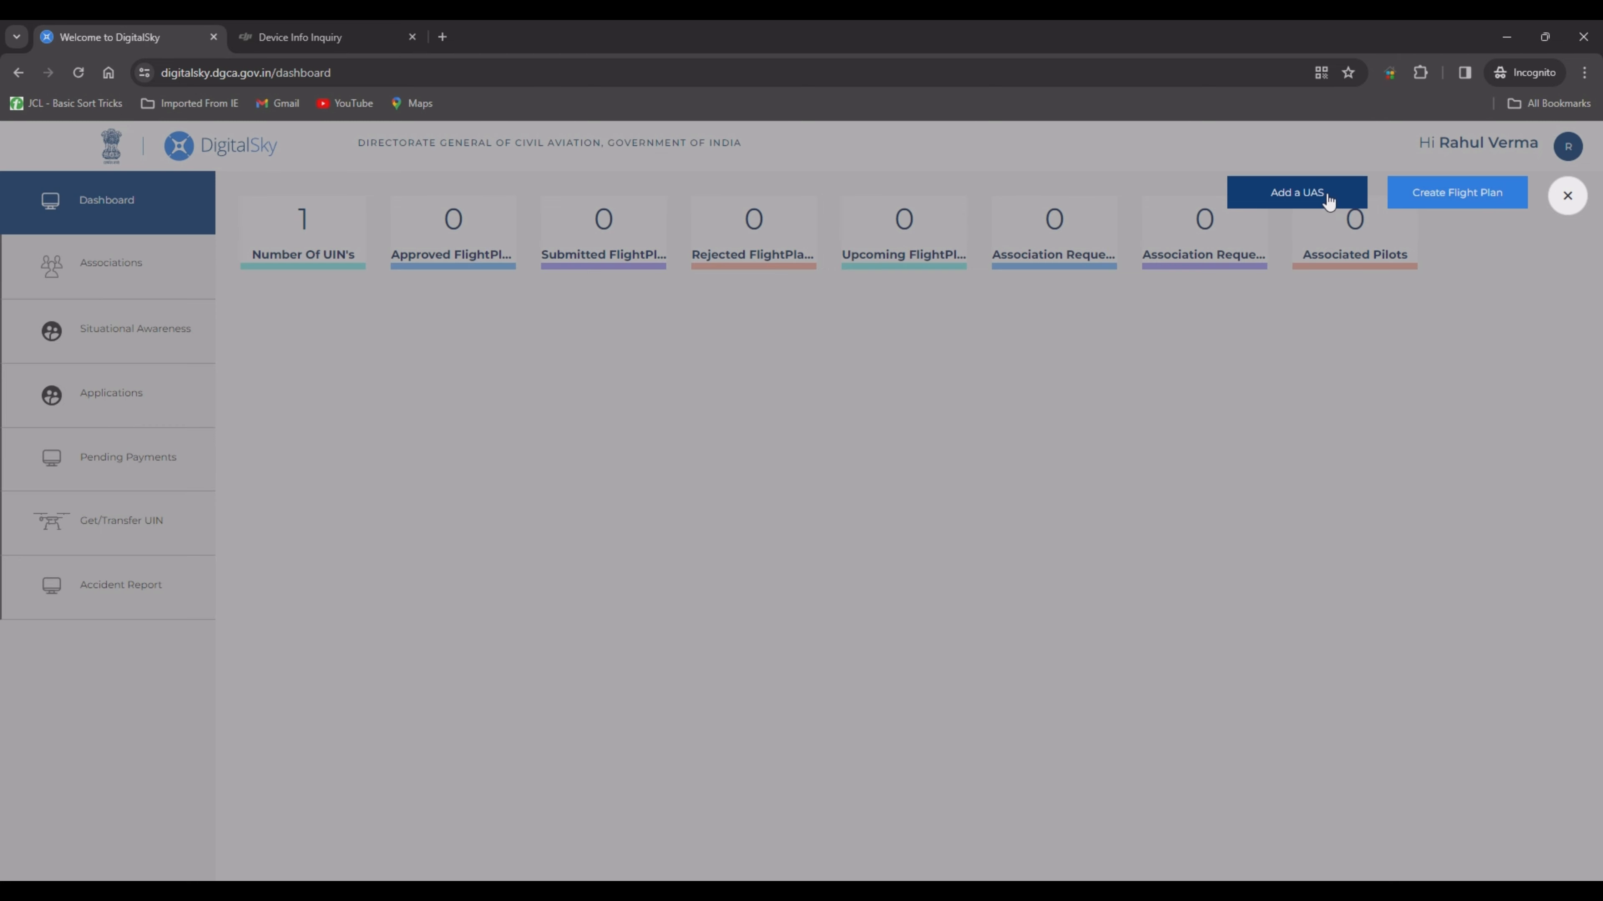
{"action": "left_click", "coordinate": [1323, 193]}
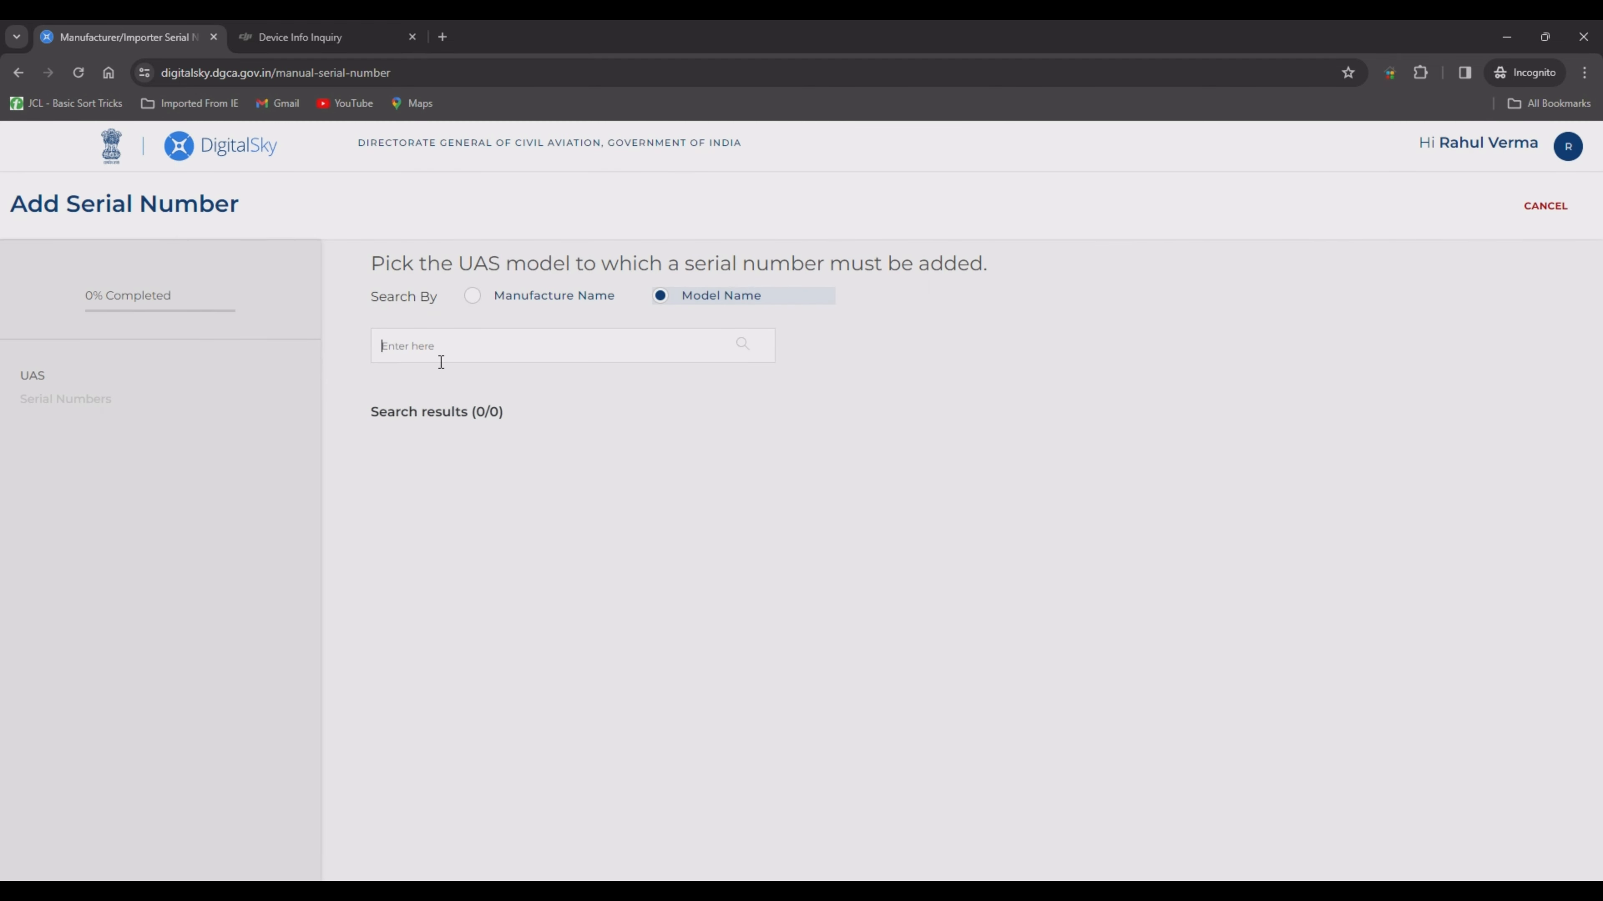
{"action": "type", "text": "mini 4 pro"}
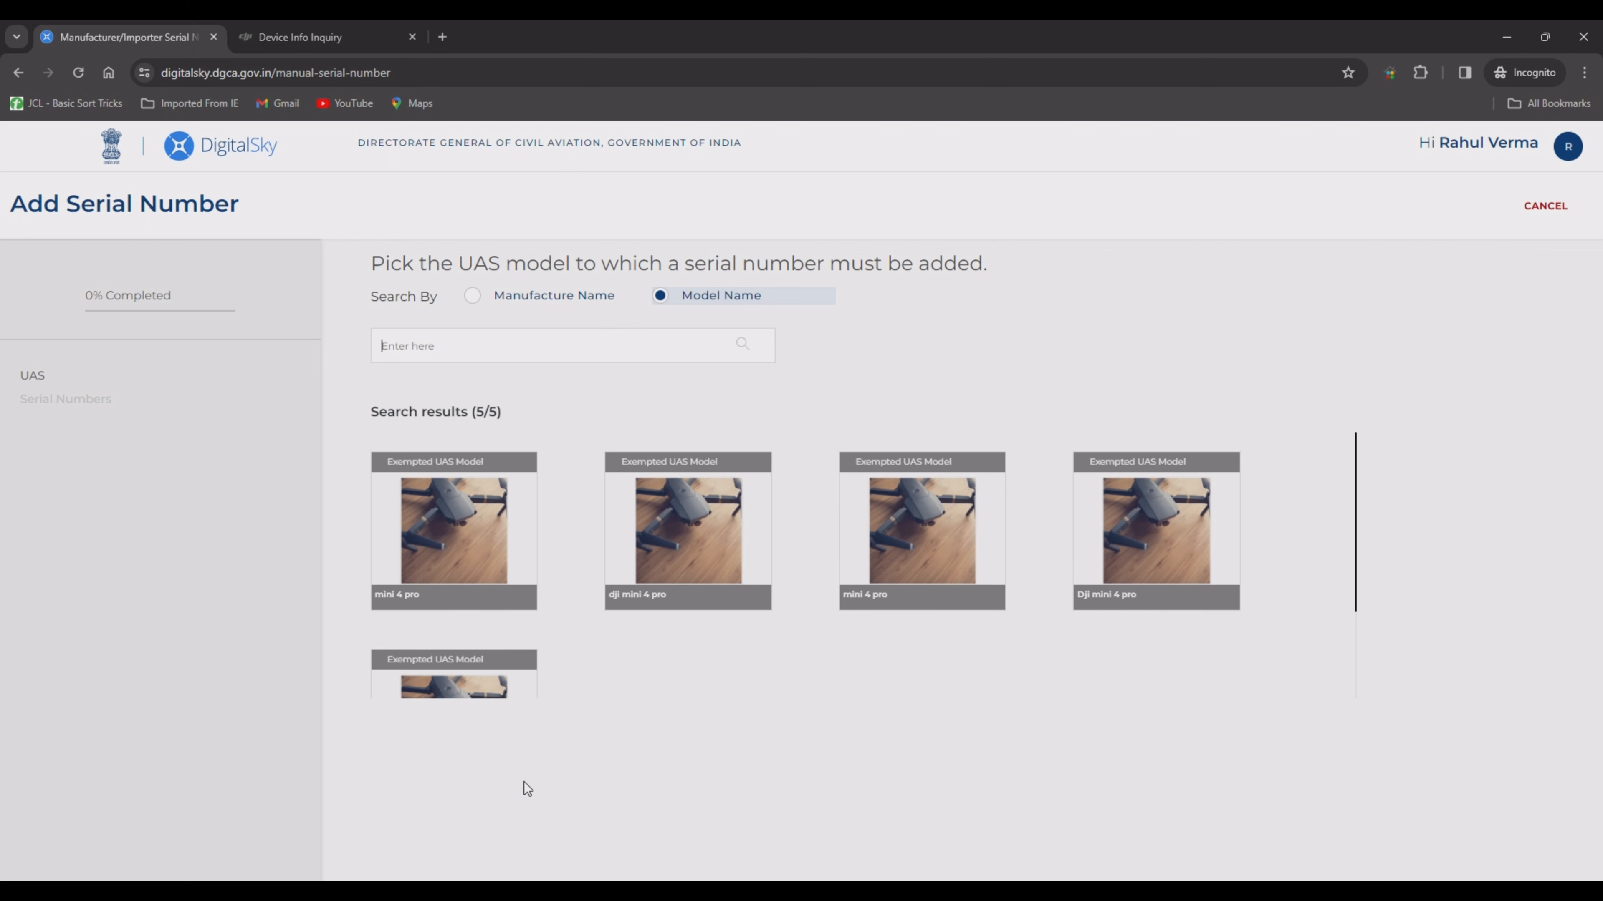
{"action": "left_click", "coordinate": [708, 512]}
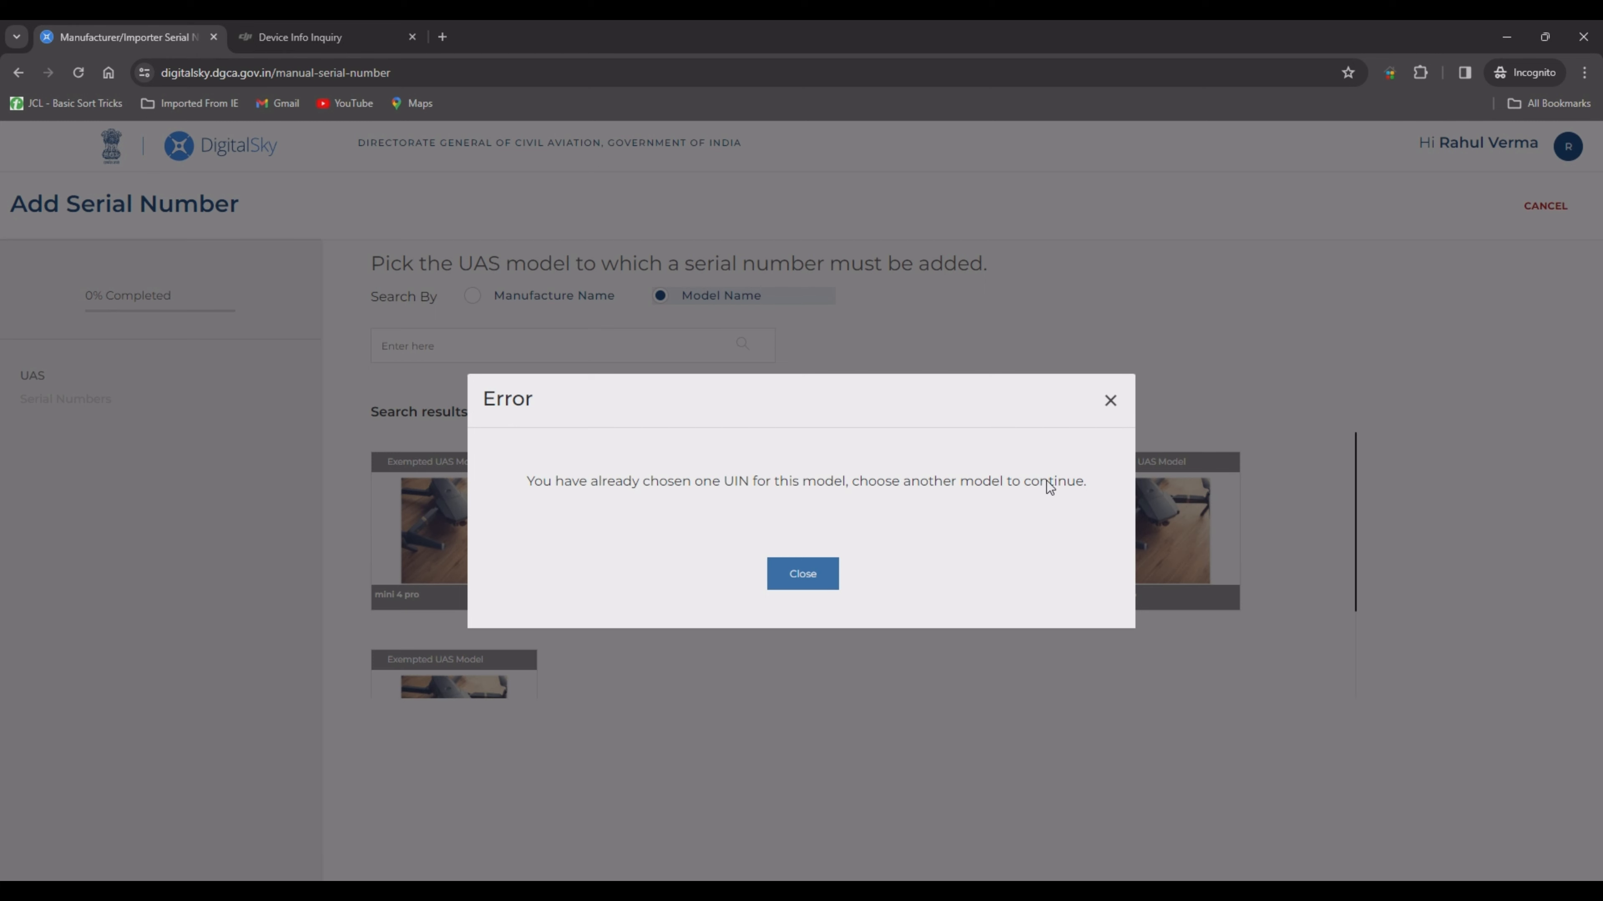
{"action": "left_click", "coordinate": [1110, 400]}
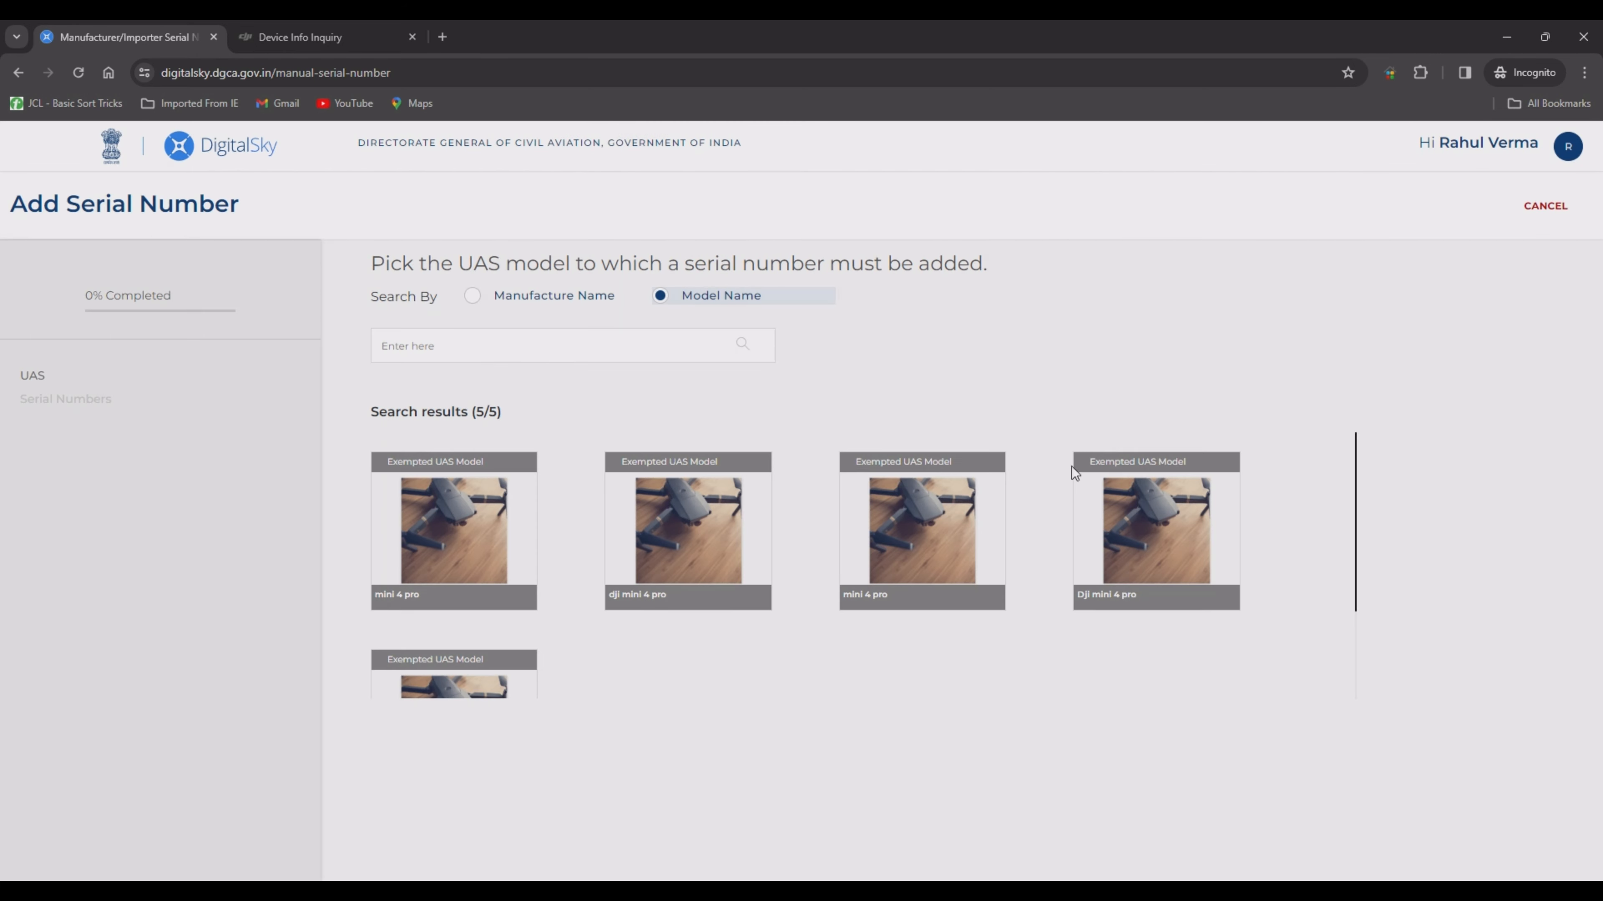
{"action": "left_click", "coordinate": [474, 528]}
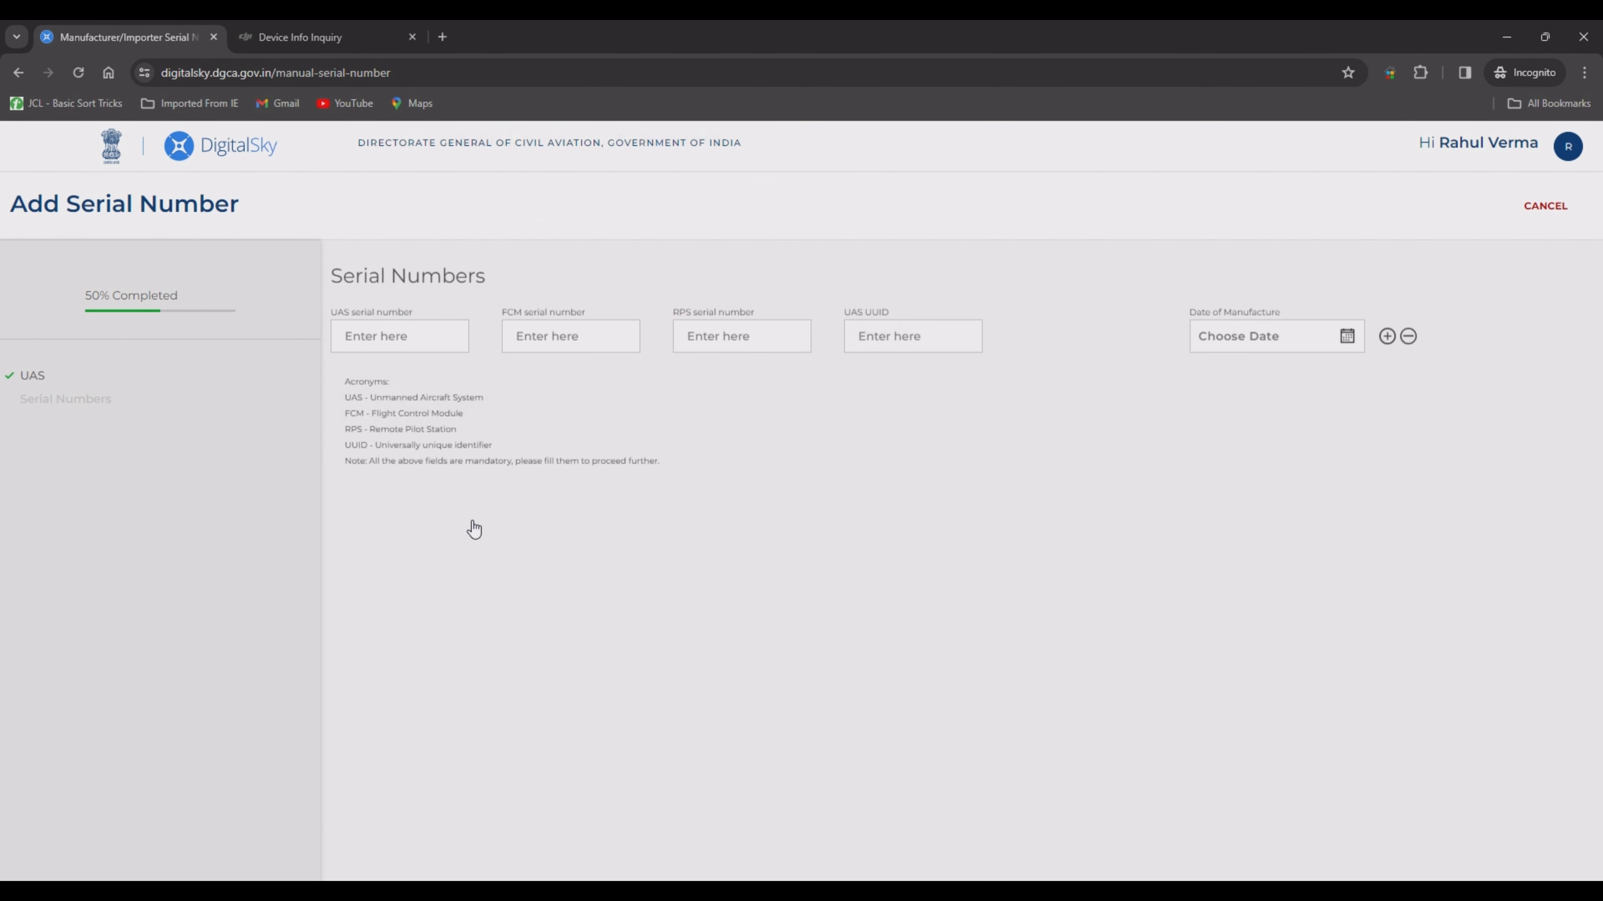
{"action": "left_click", "coordinate": [1544, 207]}
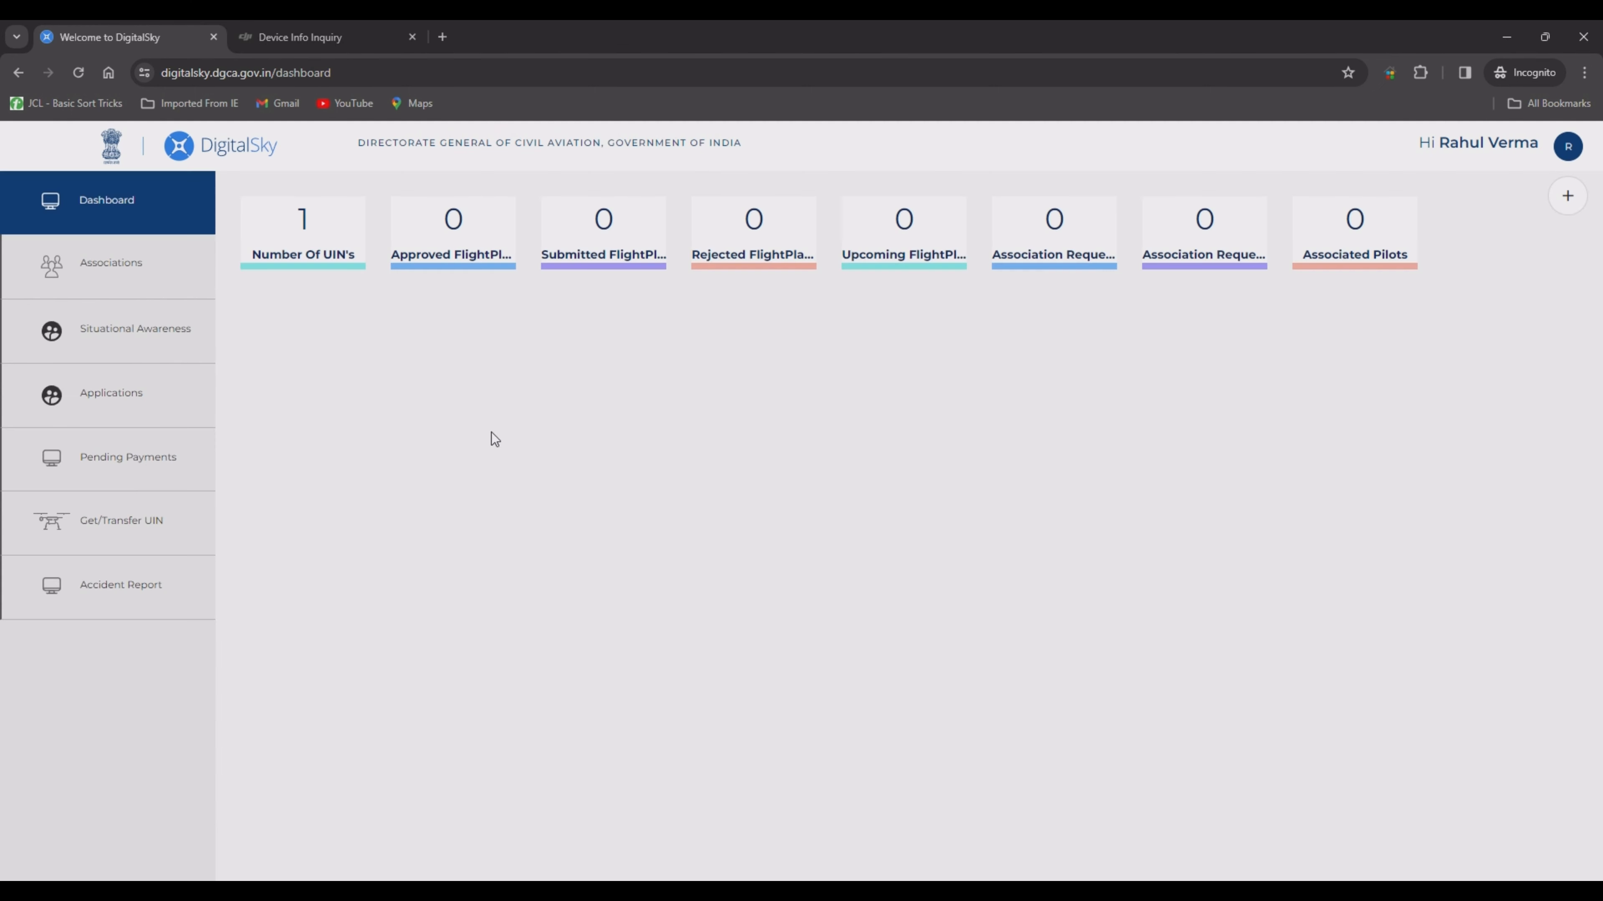
Step: Start adding a UAS from the dashboard
{"action": "left_click", "coordinate": [1567, 196]}
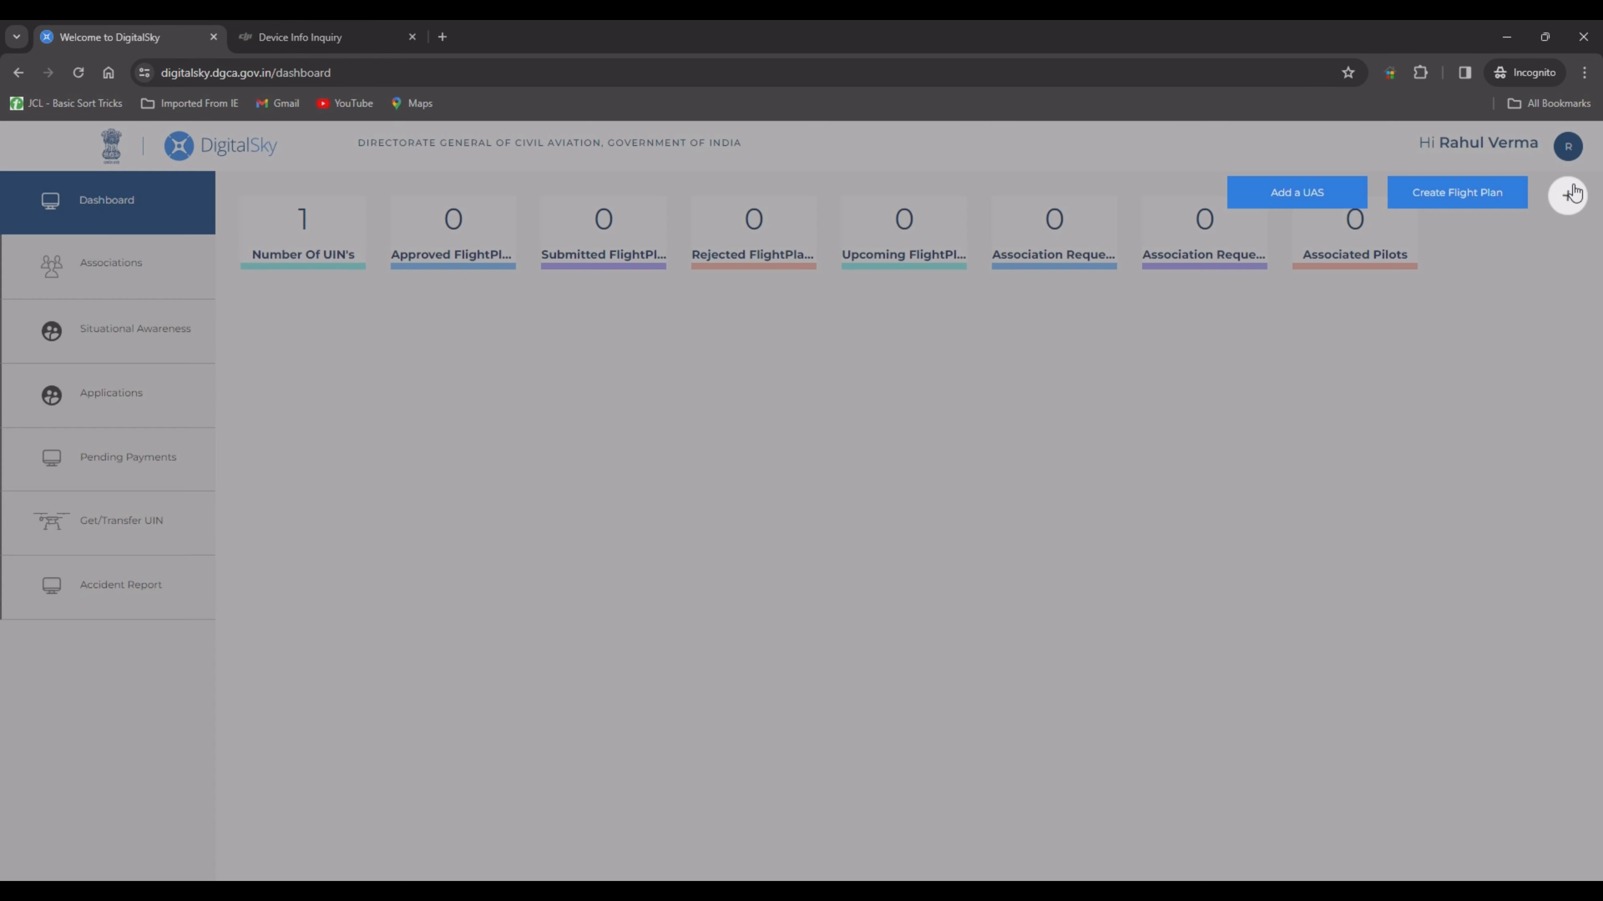
{"action": "left_click", "coordinate": [1334, 198]}
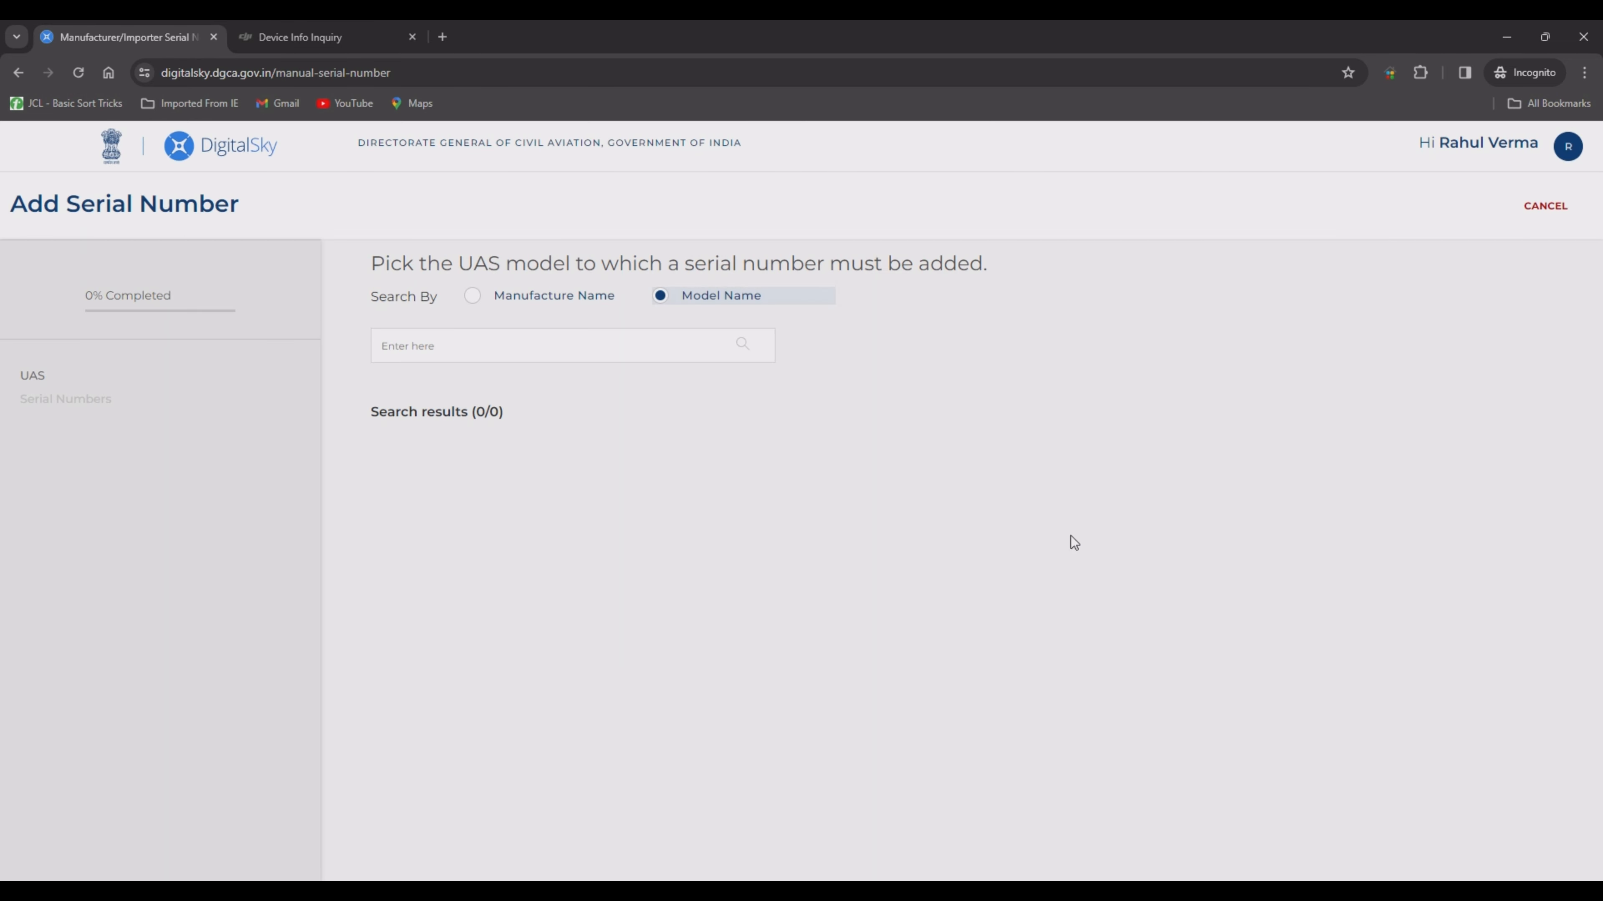
Step: Try to pick the dji mini 4 pro model by searching manufacturer names for "mini 4 pro"
{"action": "left_click", "coordinate": [474, 296]}
{"action": "left_click", "coordinate": [478, 357]}
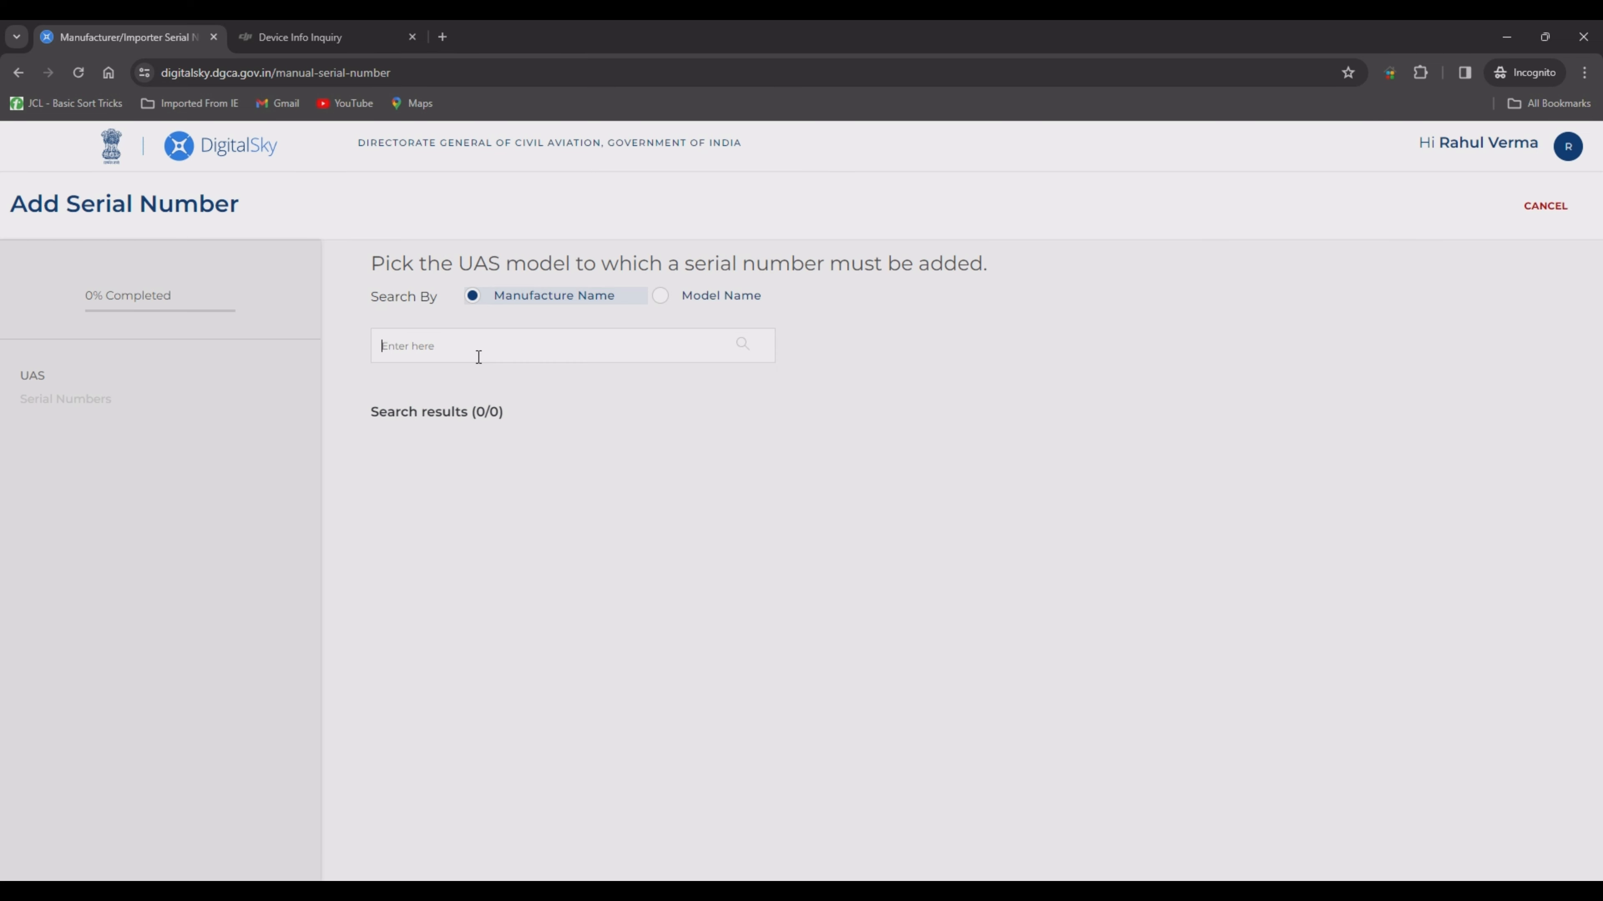
{"action": "type", "text": "mini 4 pro"}
{"action": "key", "text": "Return"}
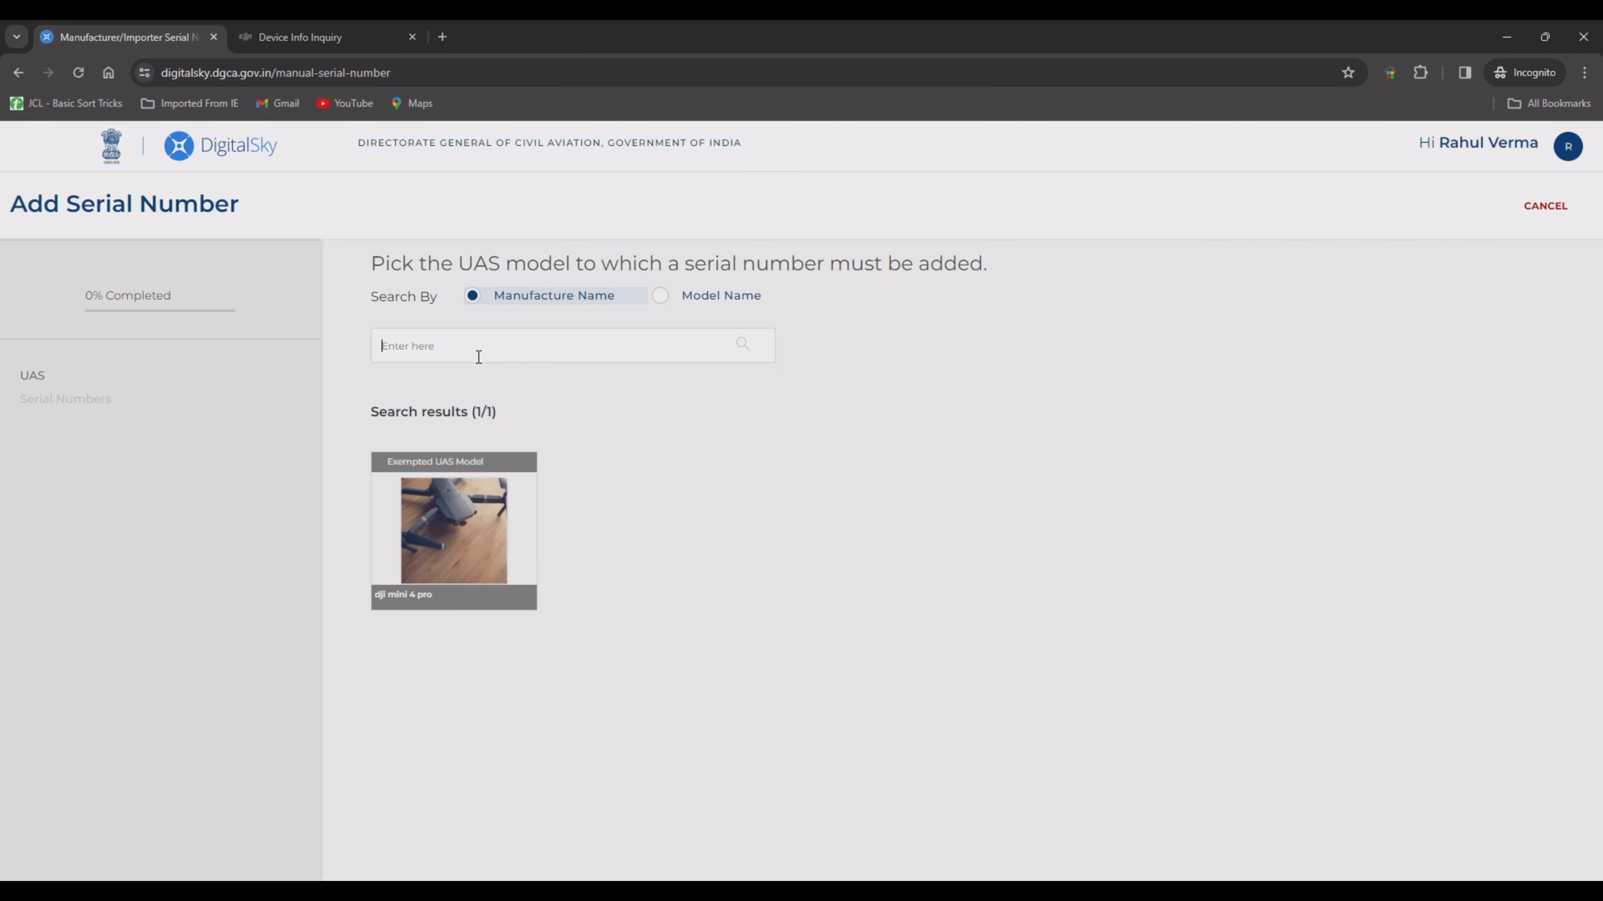
{"action": "left_click", "coordinate": [453, 531]}
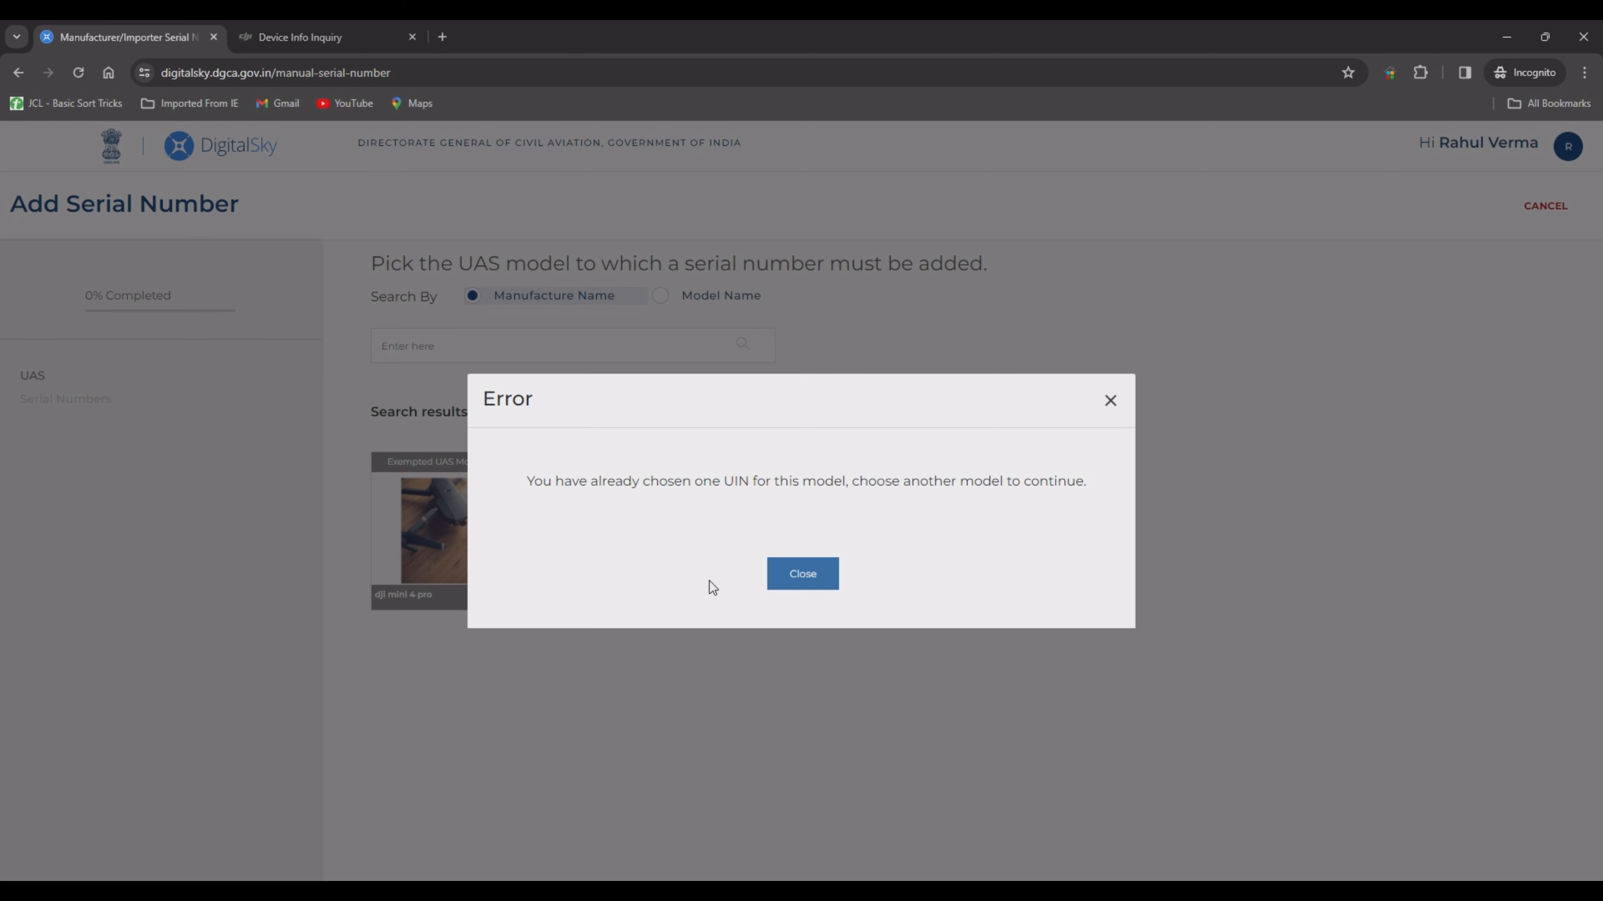
{"action": "left_click", "coordinate": [1110, 399]}
Step: Search by model name for "mini 4 pro" and choose the first mini 4 pro model, made by dji, type NANO
{"action": "left_click", "coordinate": [656, 297]}
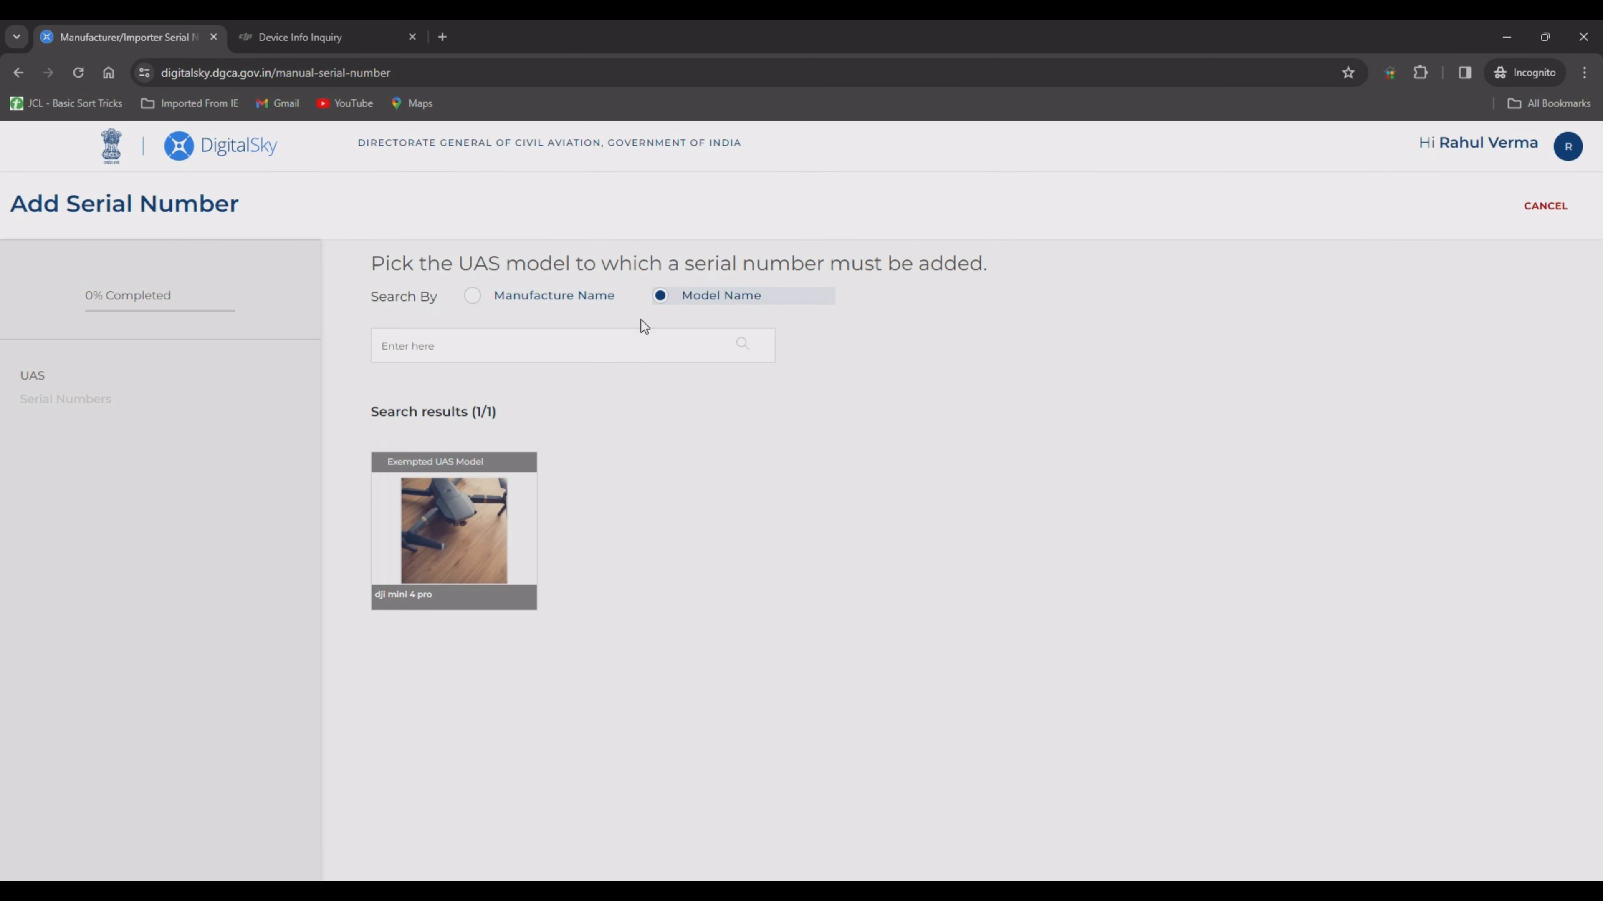
{"action": "left_click", "coordinate": [561, 361]}
{"action": "type", "text": "mini 4 pro"}
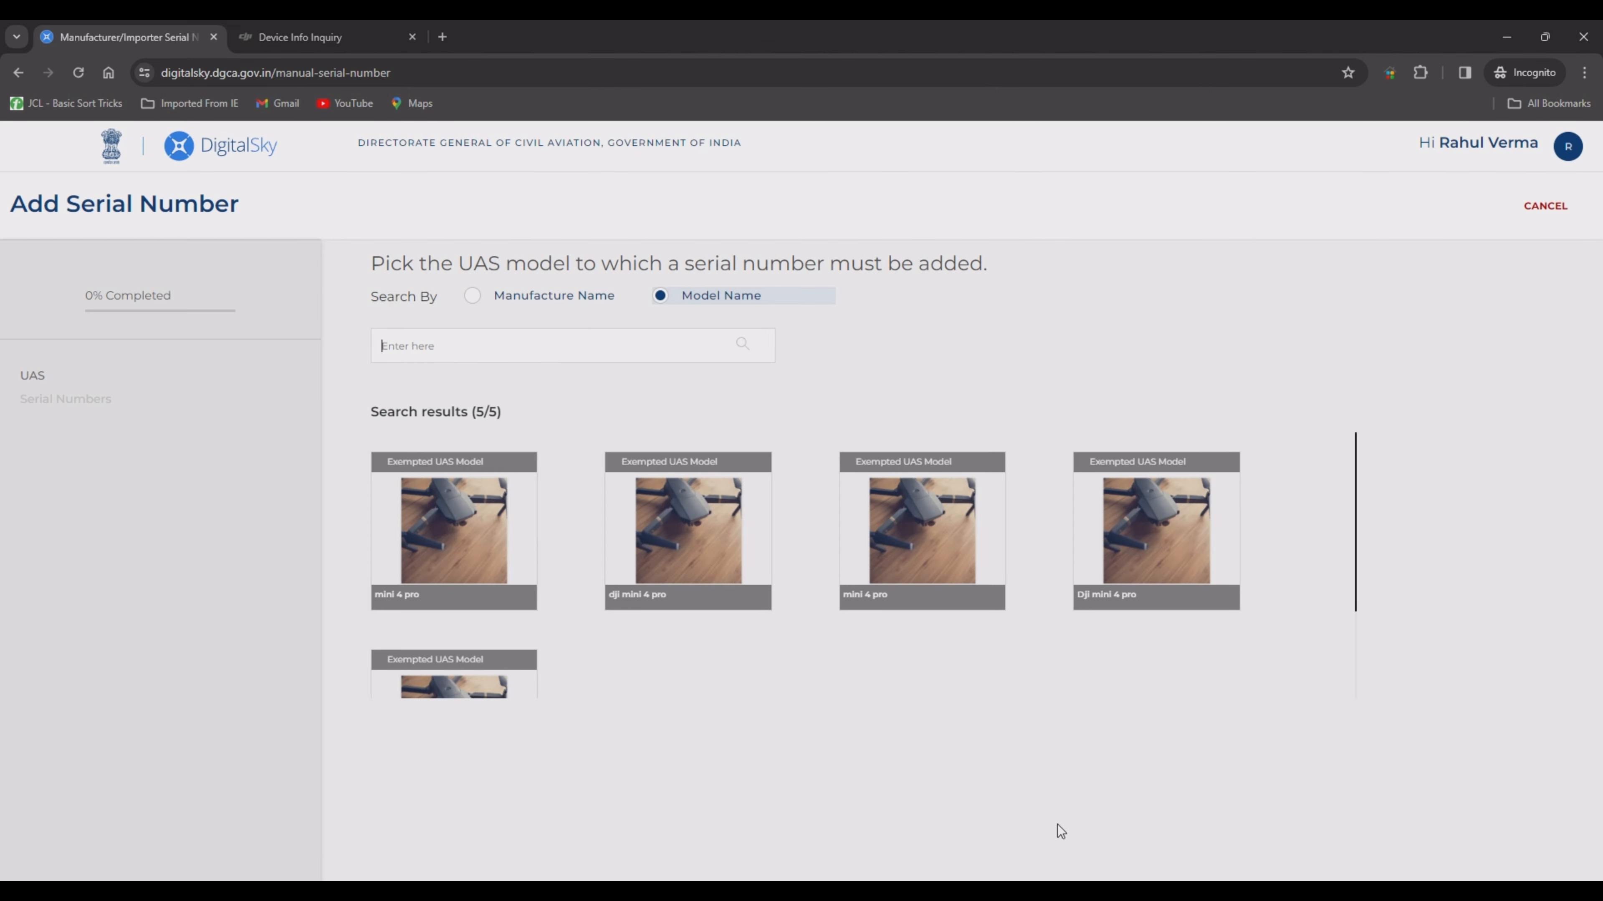
{"action": "mouse_move", "coordinate": [435, 512]}
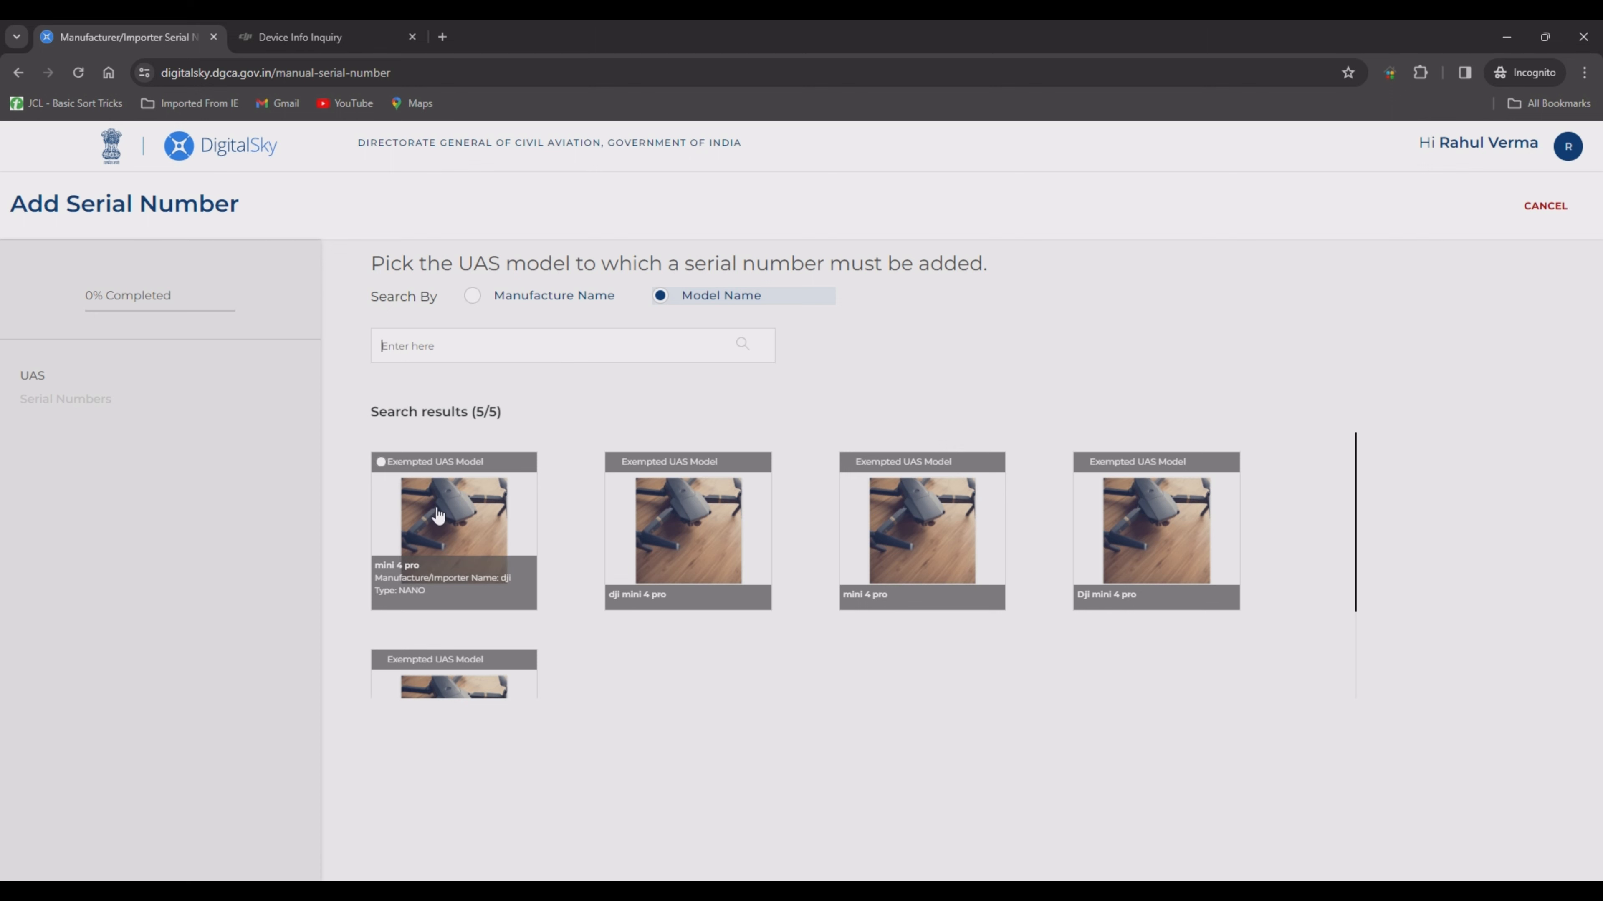
{"action": "mouse_move", "coordinate": [700, 521]}
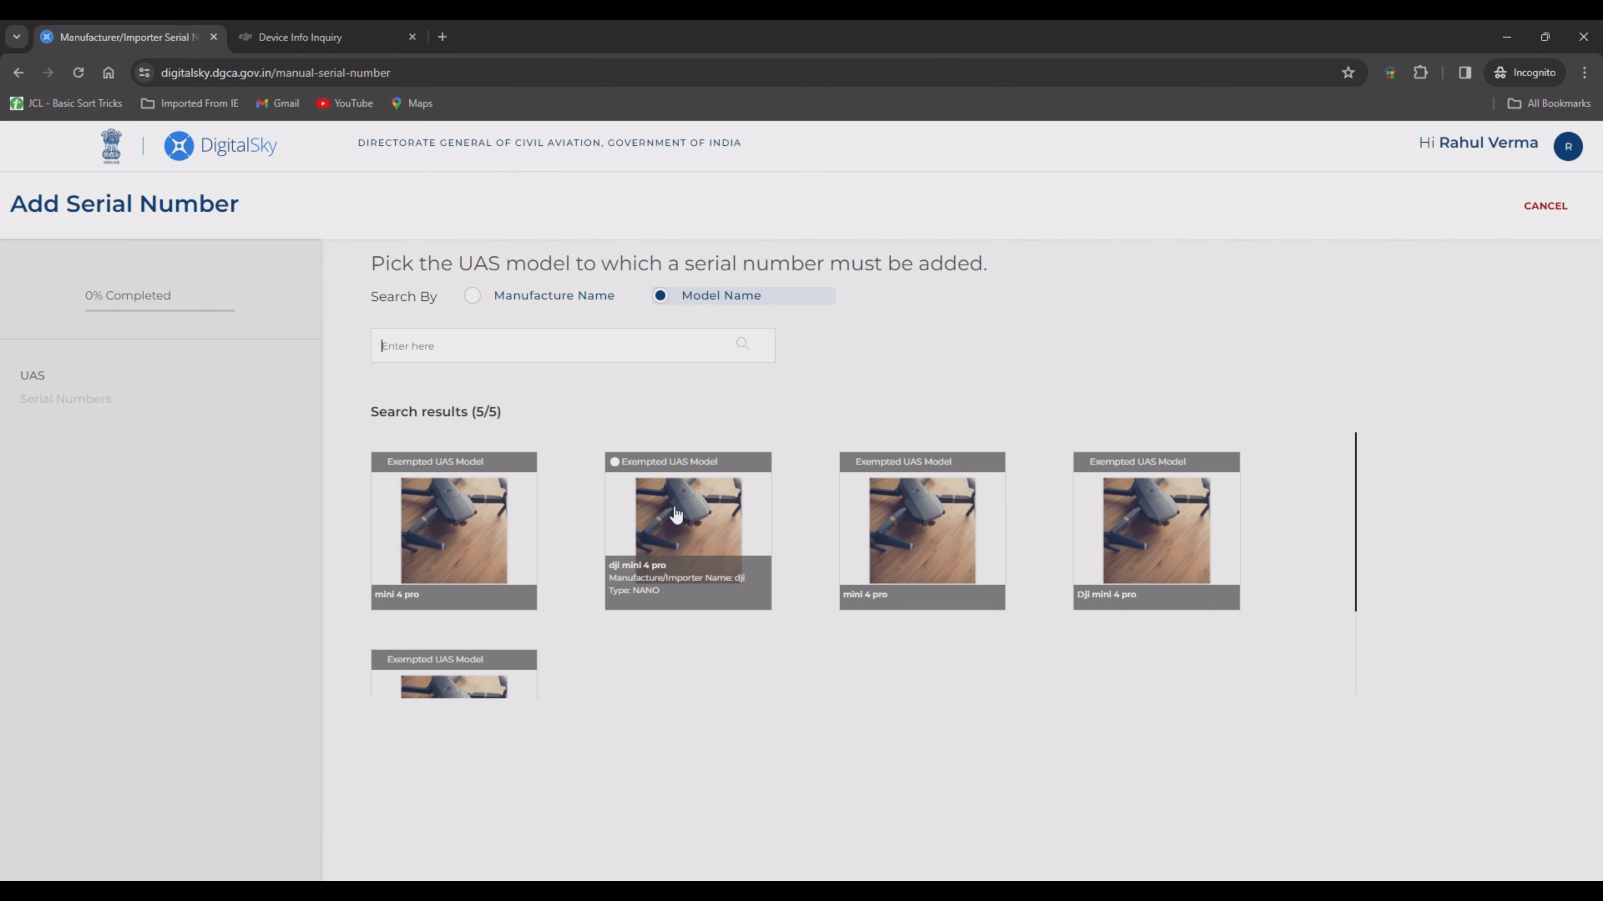
{"action": "left_click", "coordinate": [468, 502]}
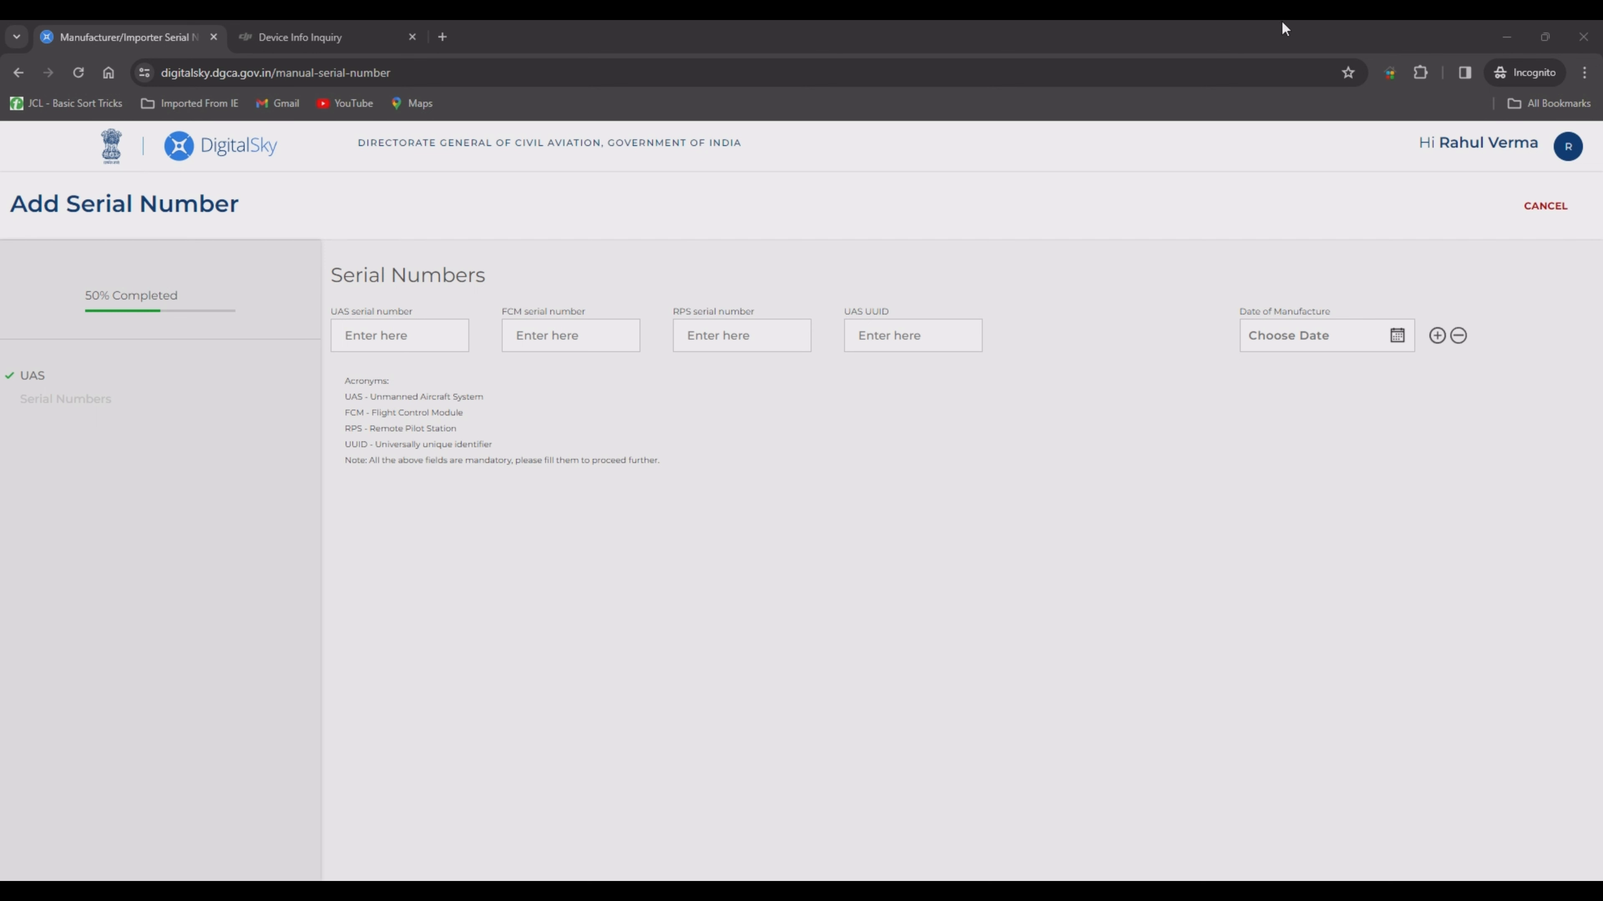
Step: Fill in the UAS, FCM and RPS serial numbers and the UAS UUID with the drone's own identifiers
{"action": "left_click", "coordinate": [1465, 43]}
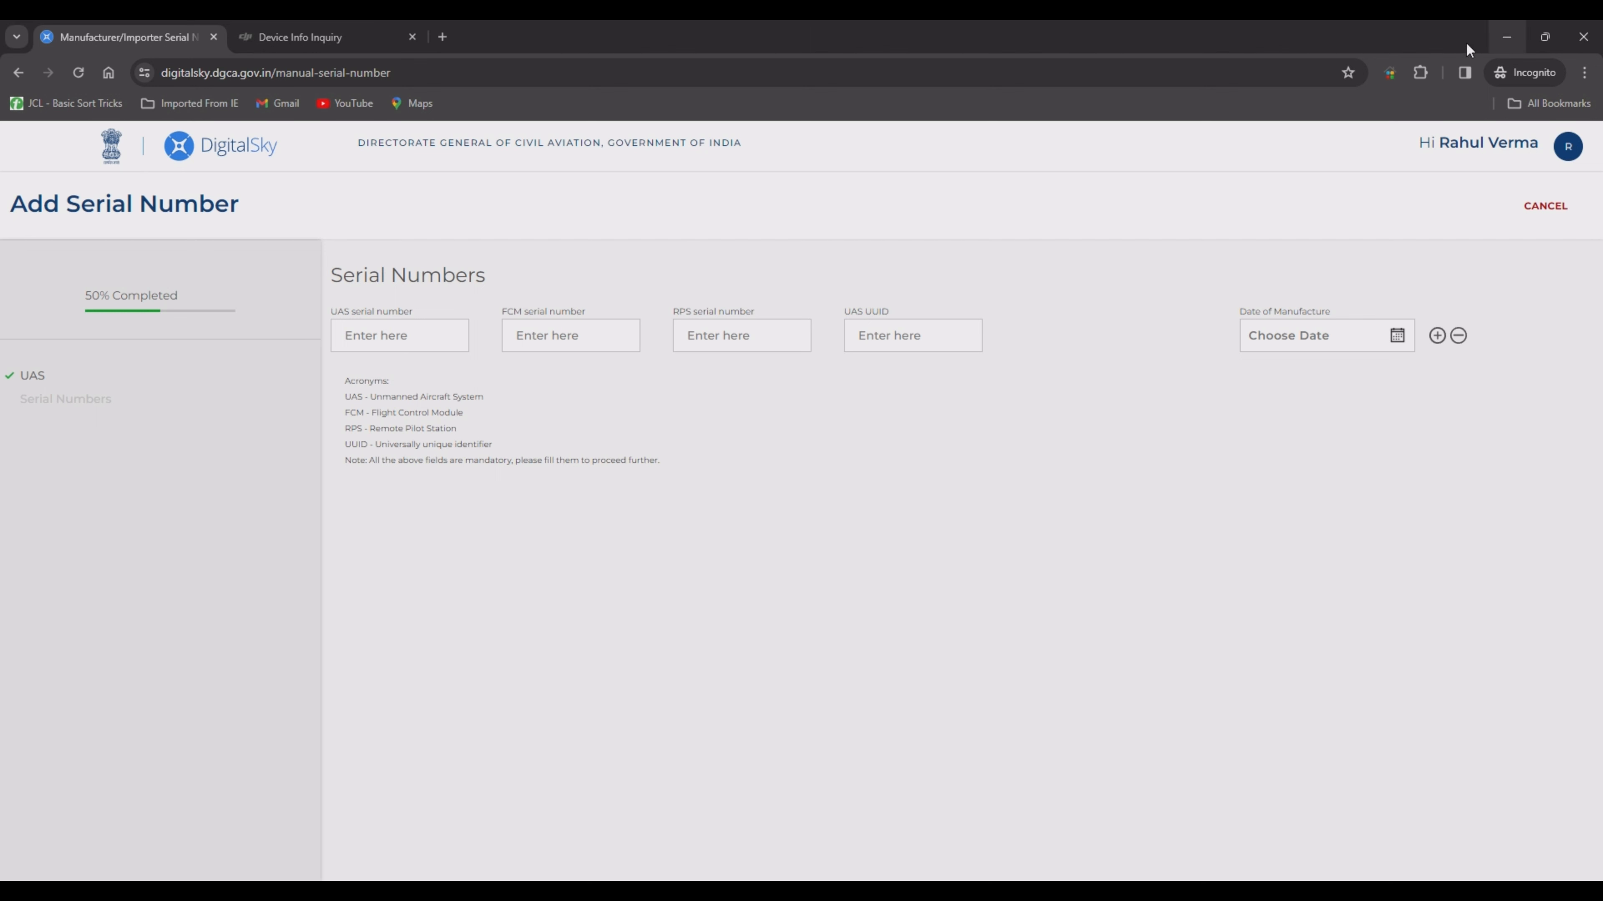
{"action": "left_click", "coordinate": [440, 348]}
{"action": "key", "text": "ctrl+v"}
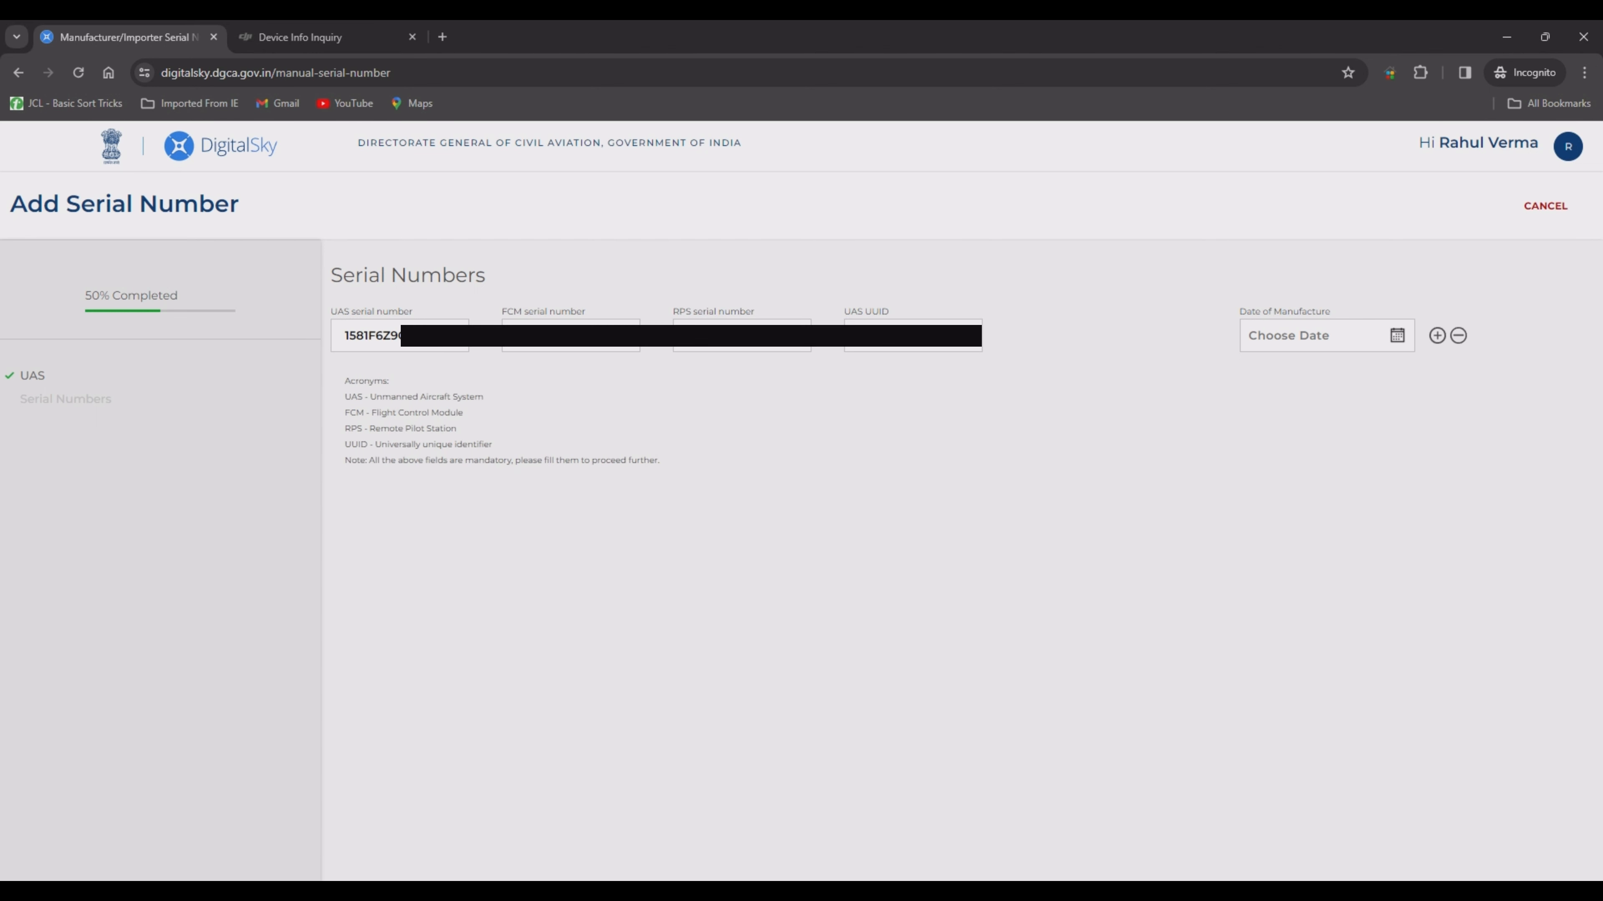
{"action": "left_click", "coordinate": [995, 889]}
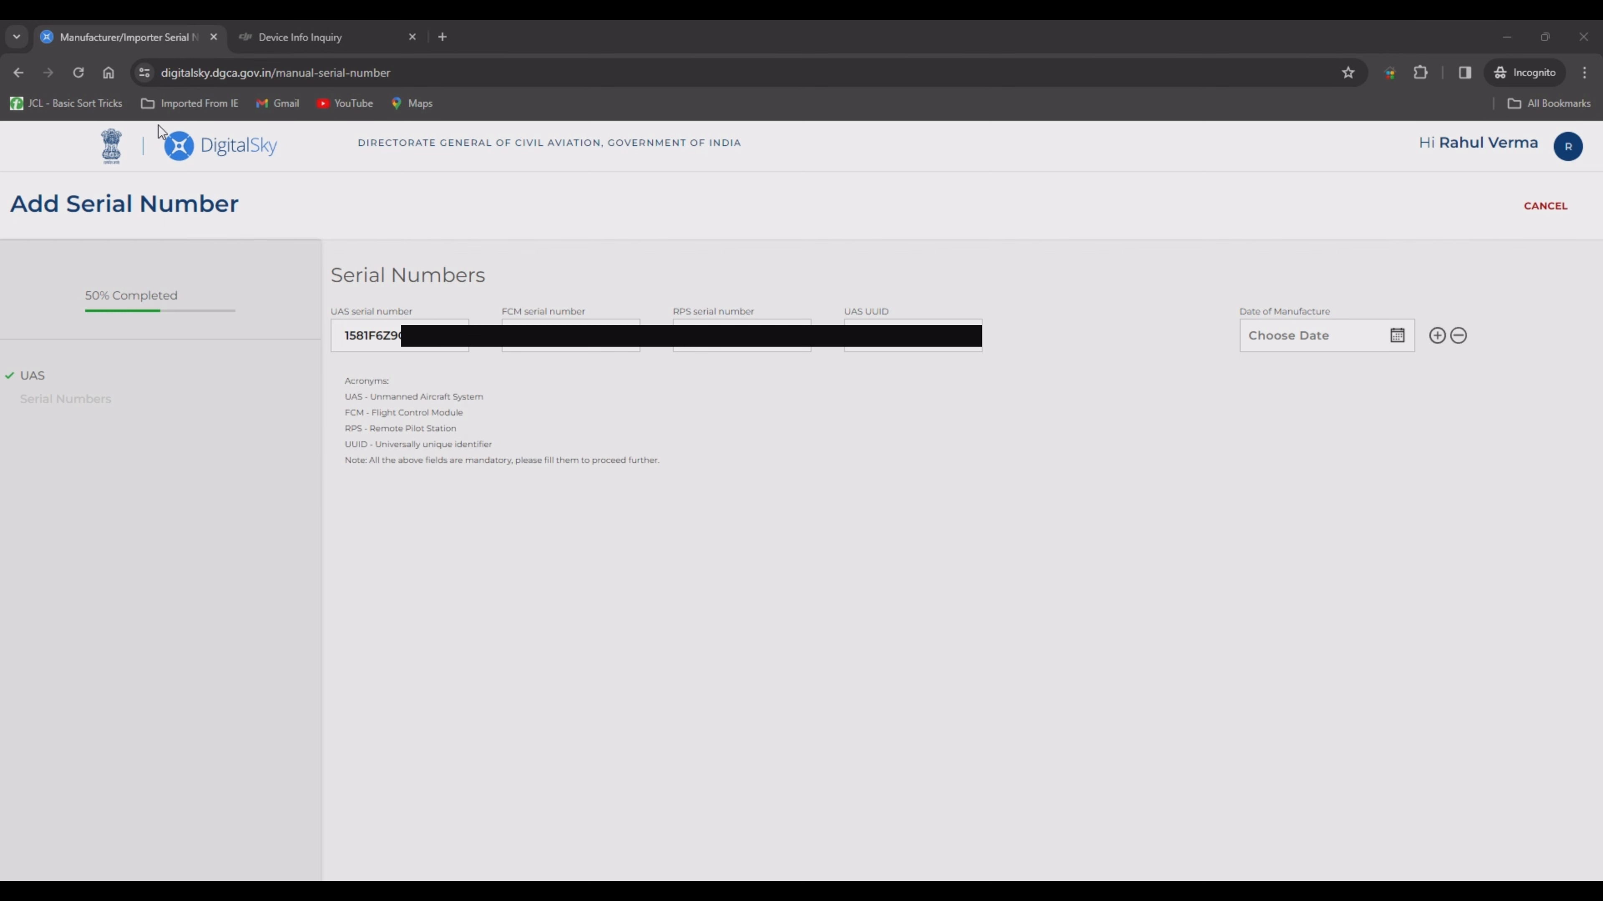
{"action": "left_click", "coordinate": [1488, 38]}
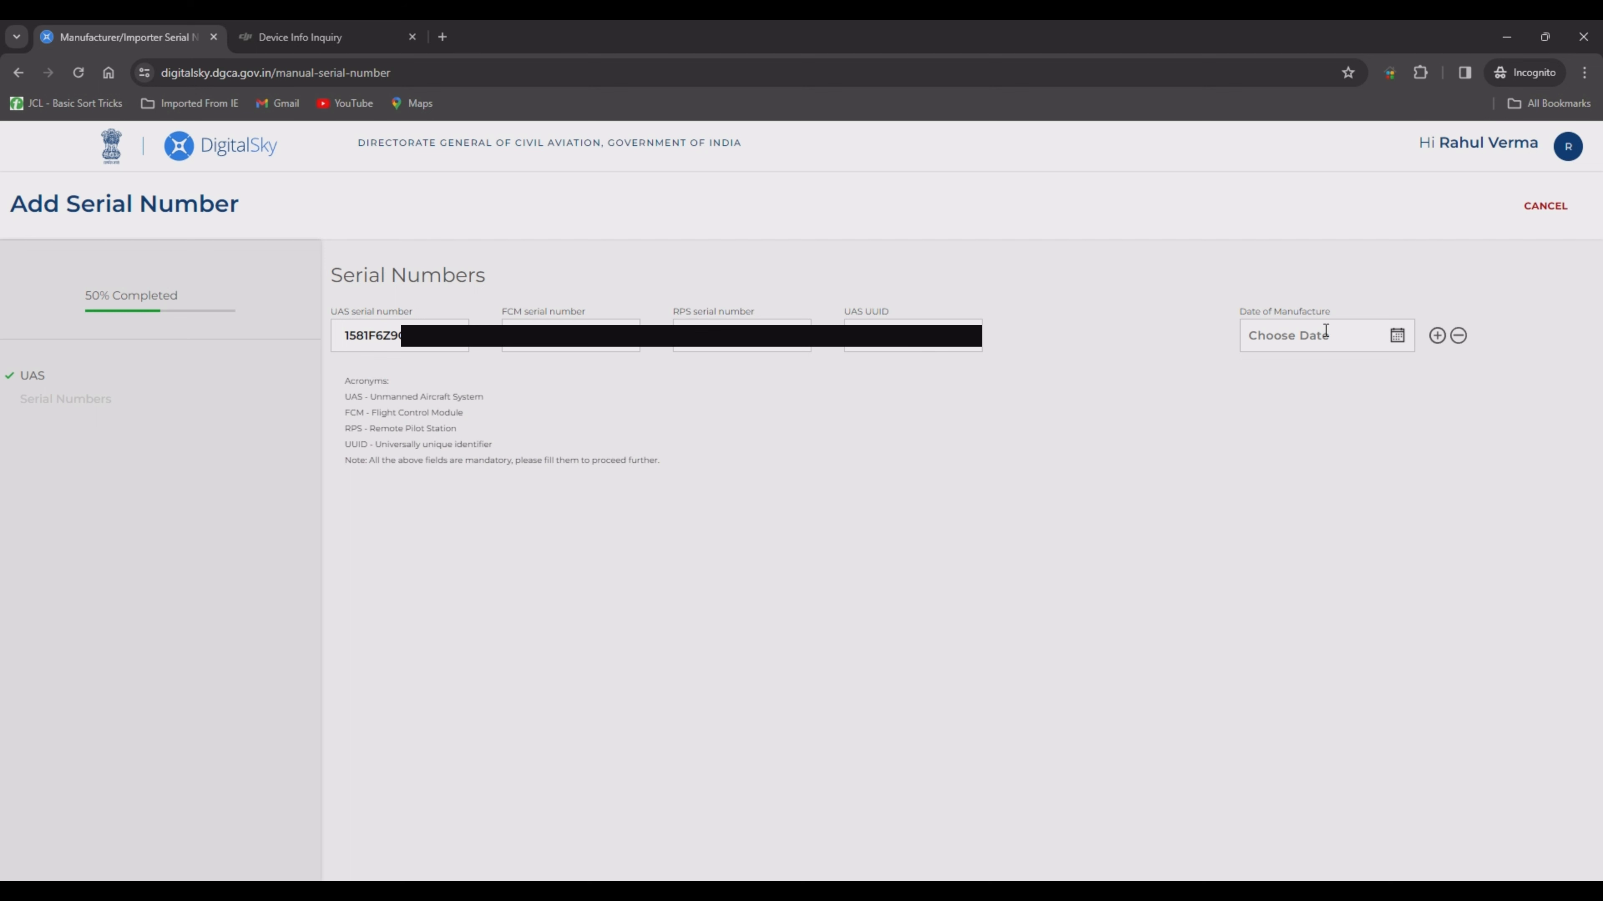
Step: Look up the drone's activation date on the DJI Device Info Inquiry page using its UAS serial number
{"action": "double_click", "coordinate": [441, 350]}
{"action": "left_click", "coordinate": [339, 33]}
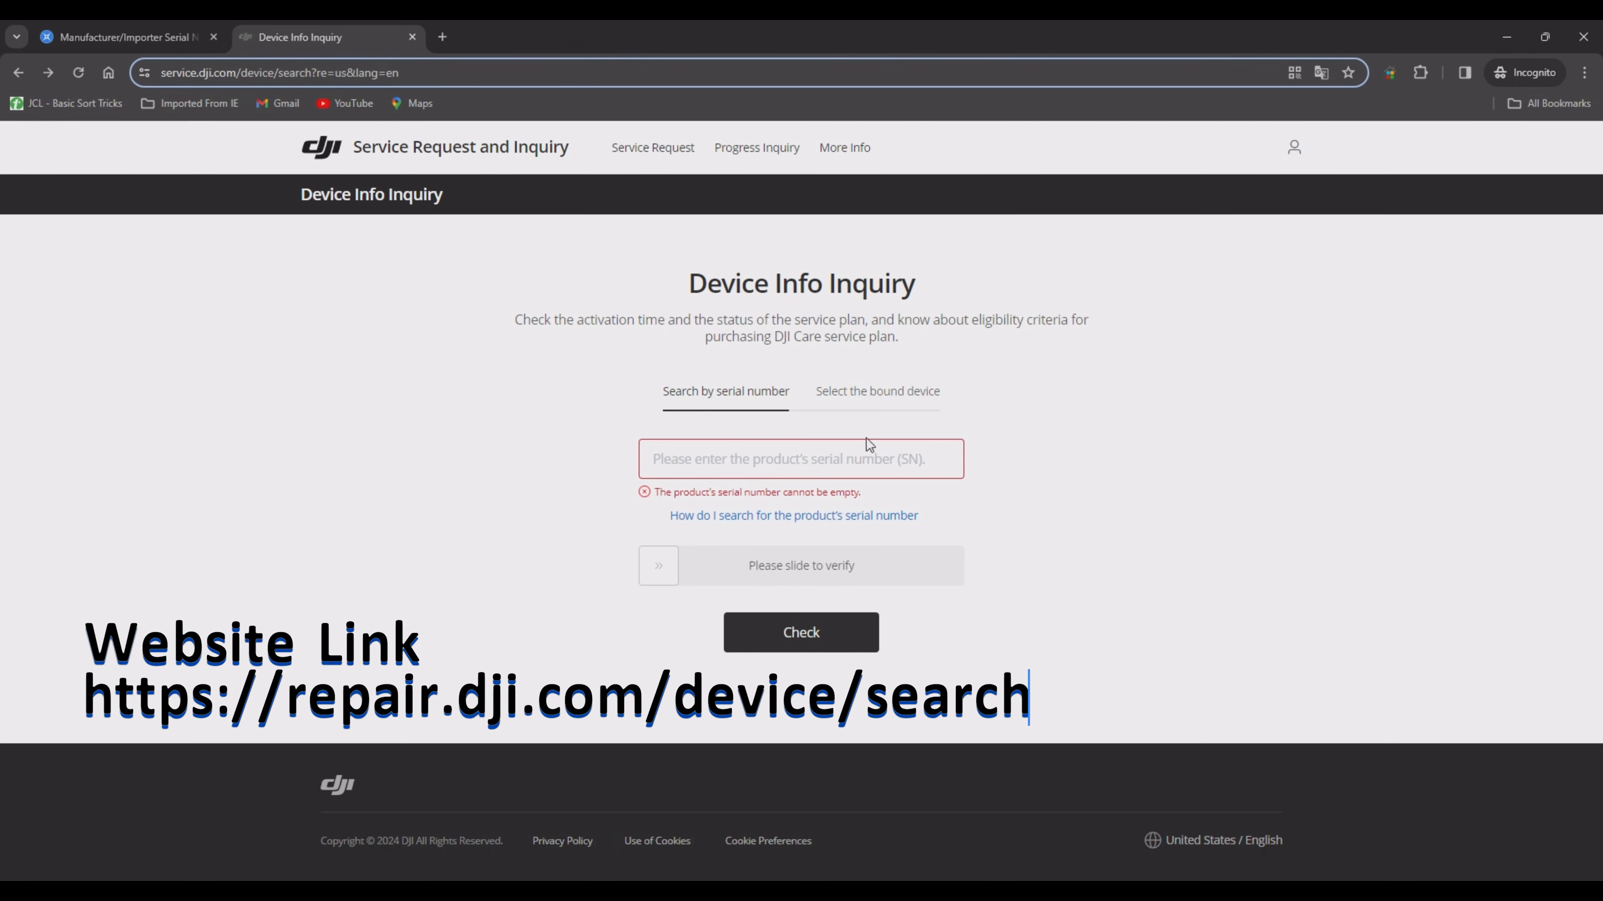
{"action": "left_click", "coordinate": [817, 459]}
{"action": "key", "text": "ctrl+v"}
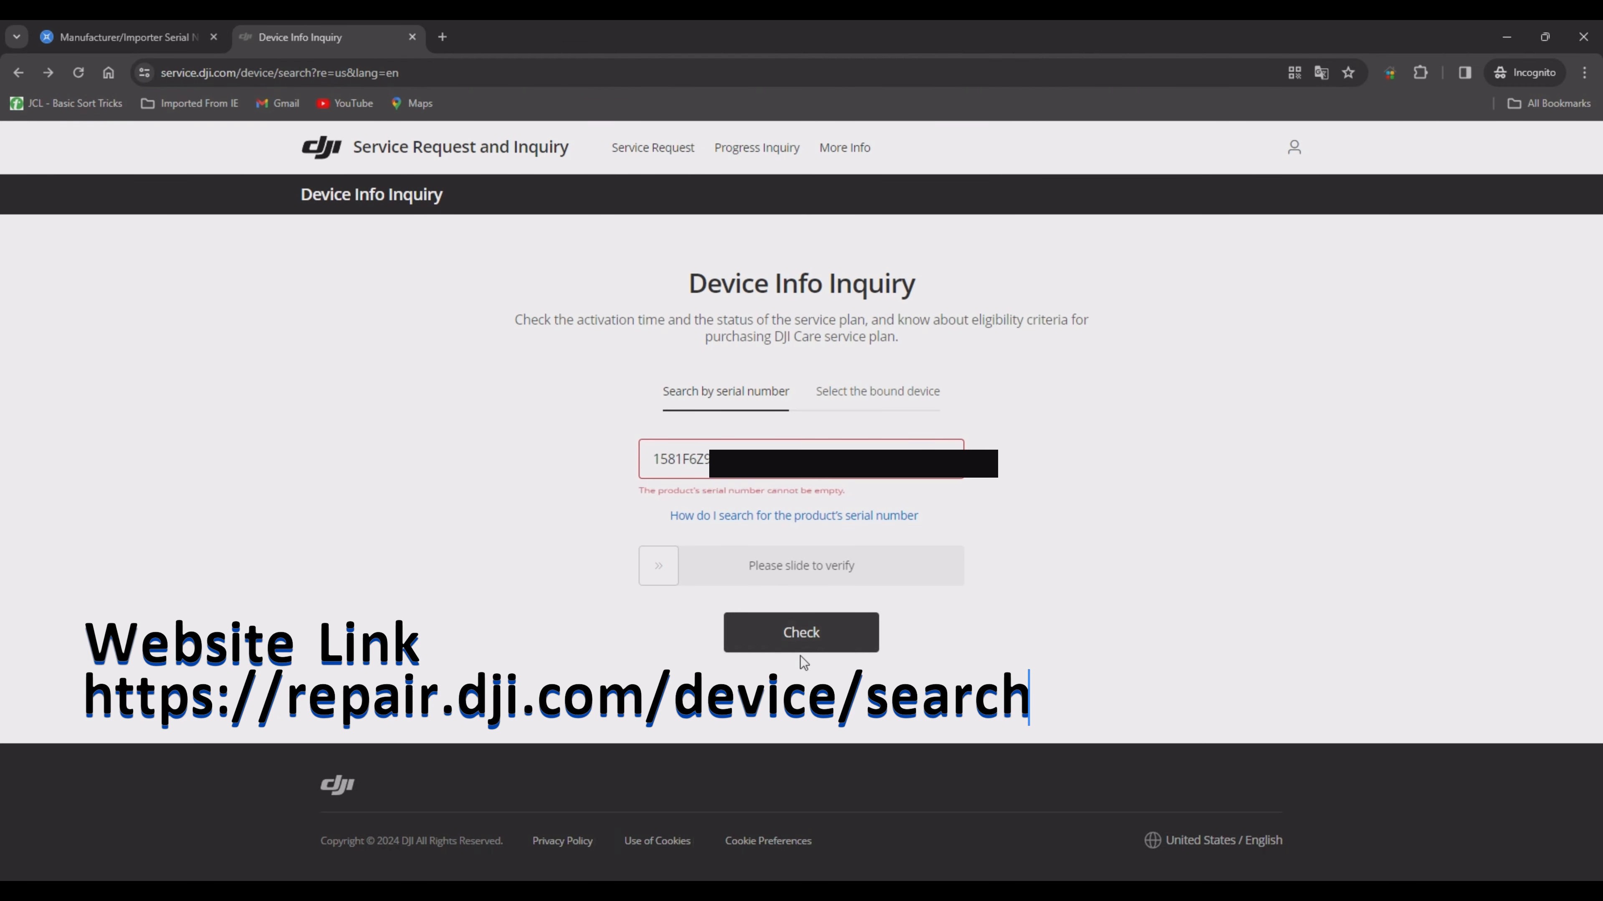
{"action": "left_click_drag", "start_coordinate": [658, 545], "coordinate": [1049, 559]}
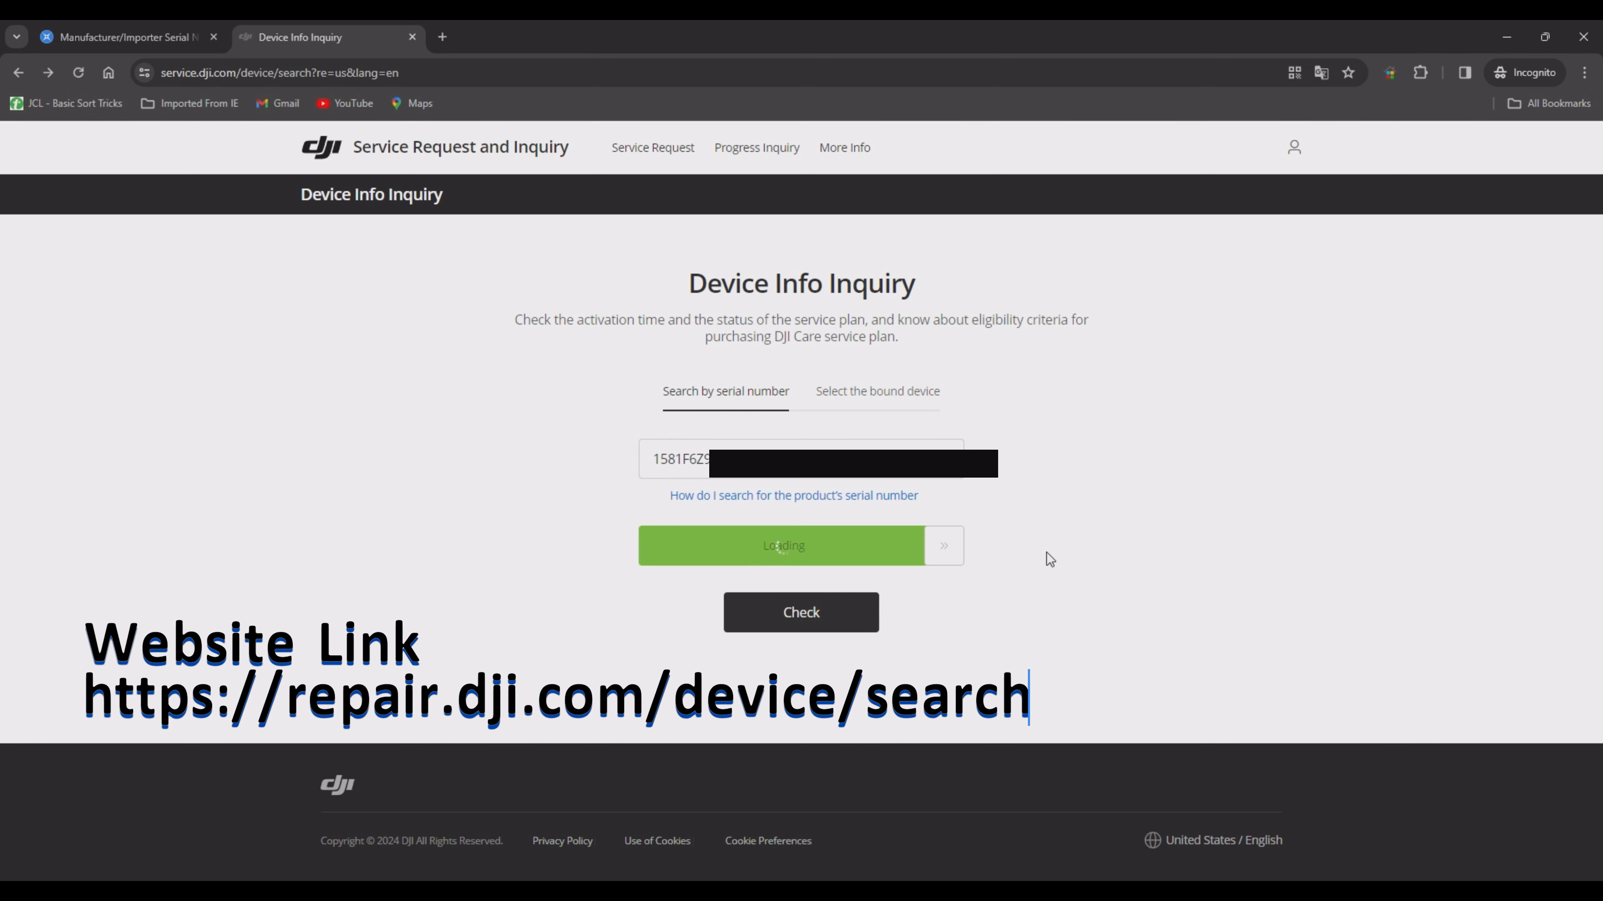
{"action": "left_click", "coordinate": [790, 613]}
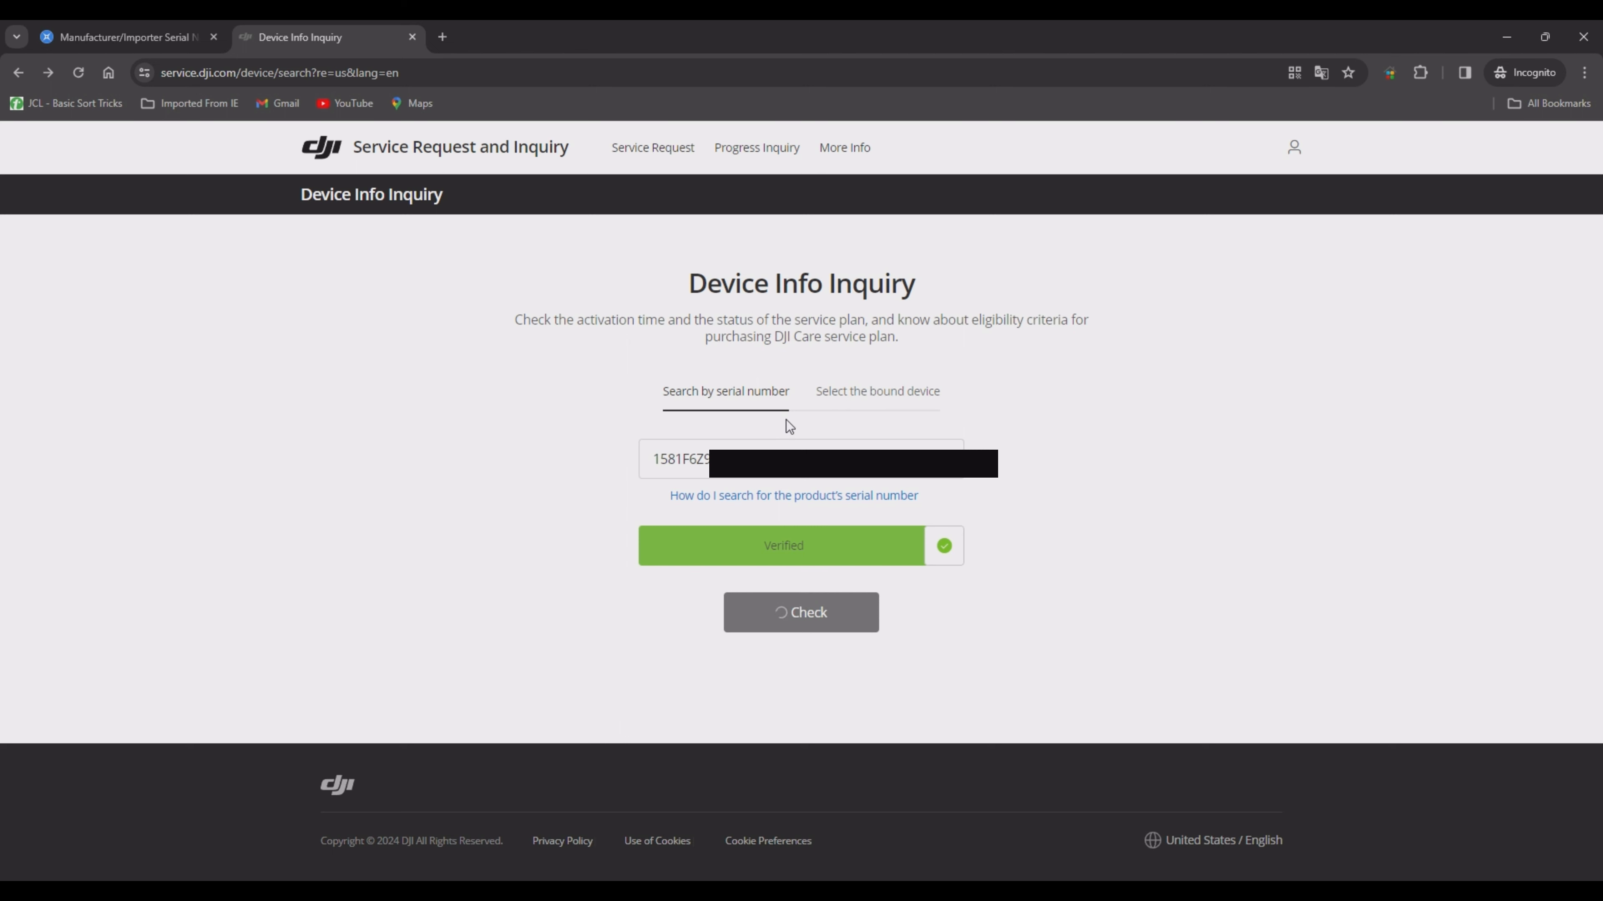
{"action": "left_click_drag", "start_coordinate": [888, 532], "coordinate": [824, 535]}
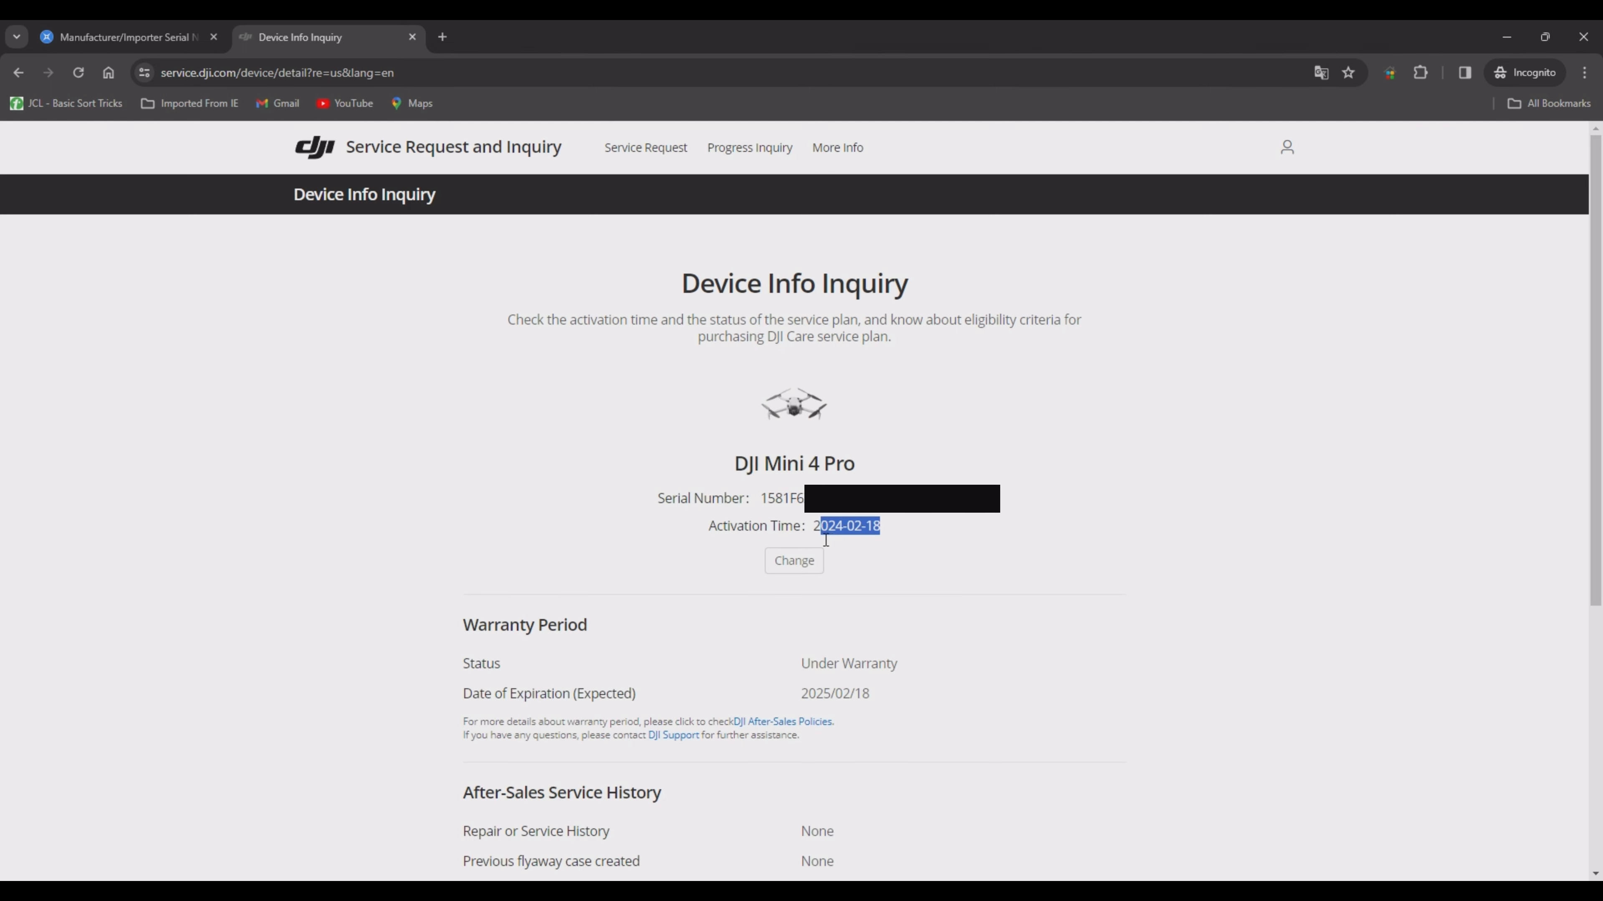
{"action": "left_click", "coordinate": [1055, 659]}
Step: Back on the DigitalSky form, set the date of manufacture to 2/18/2024 and preview the serial number entry
{"action": "left_click", "coordinate": [184, 27]}
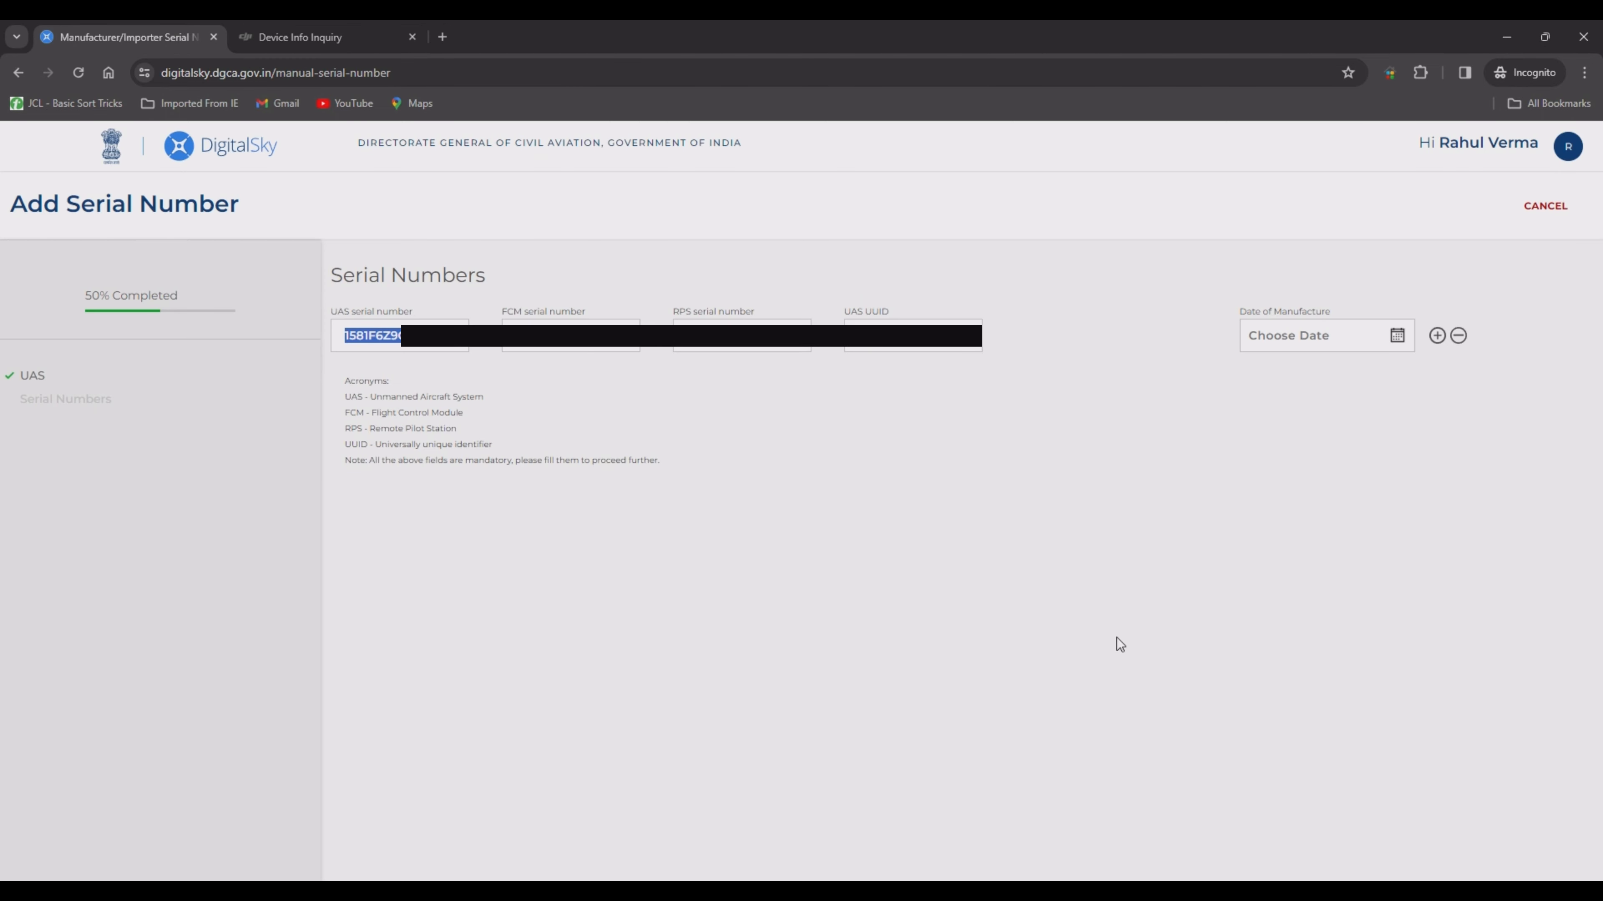
{"action": "left_click", "coordinate": [1400, 337]}
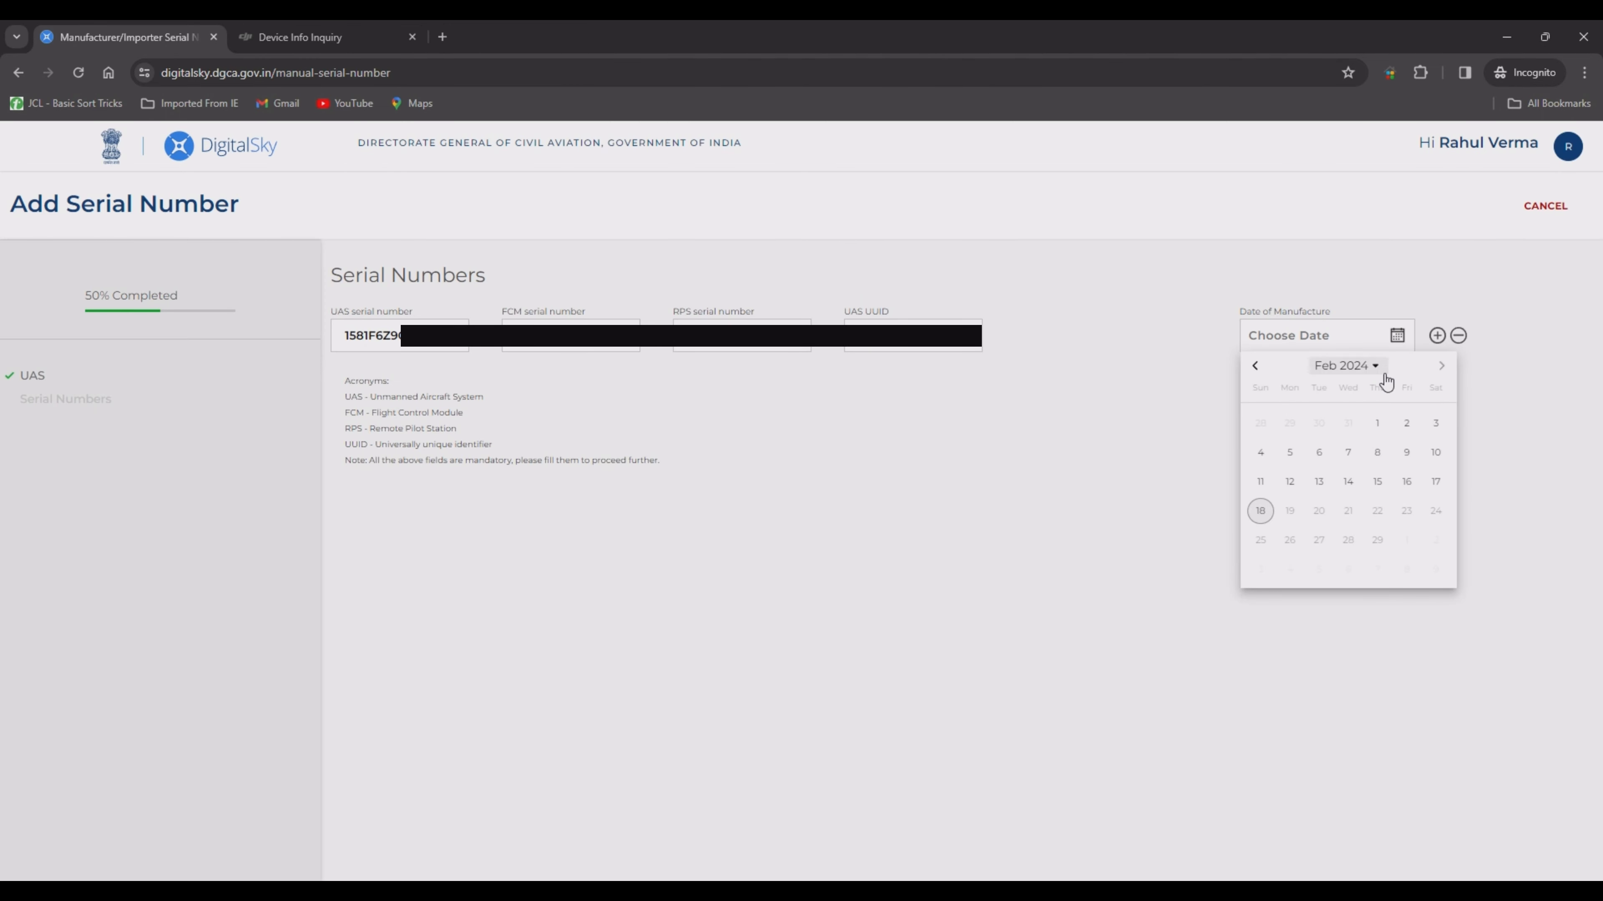
{"action": "left_click", "coordinate": [1262, 510]}
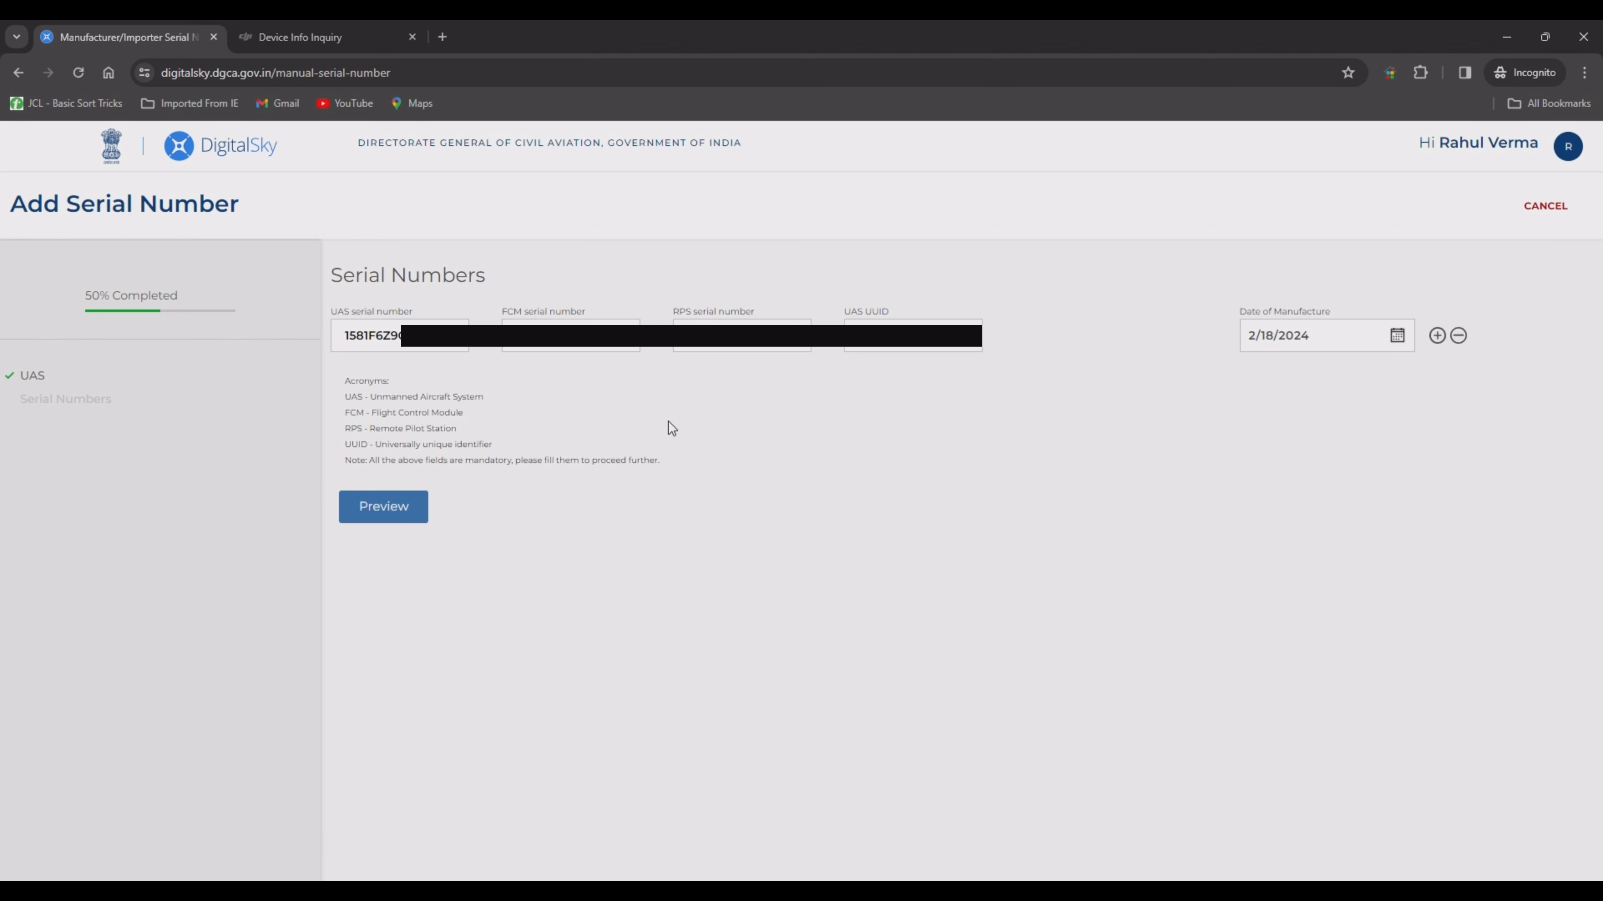
{"action": "left_click", "coordinate": [386, 516]}
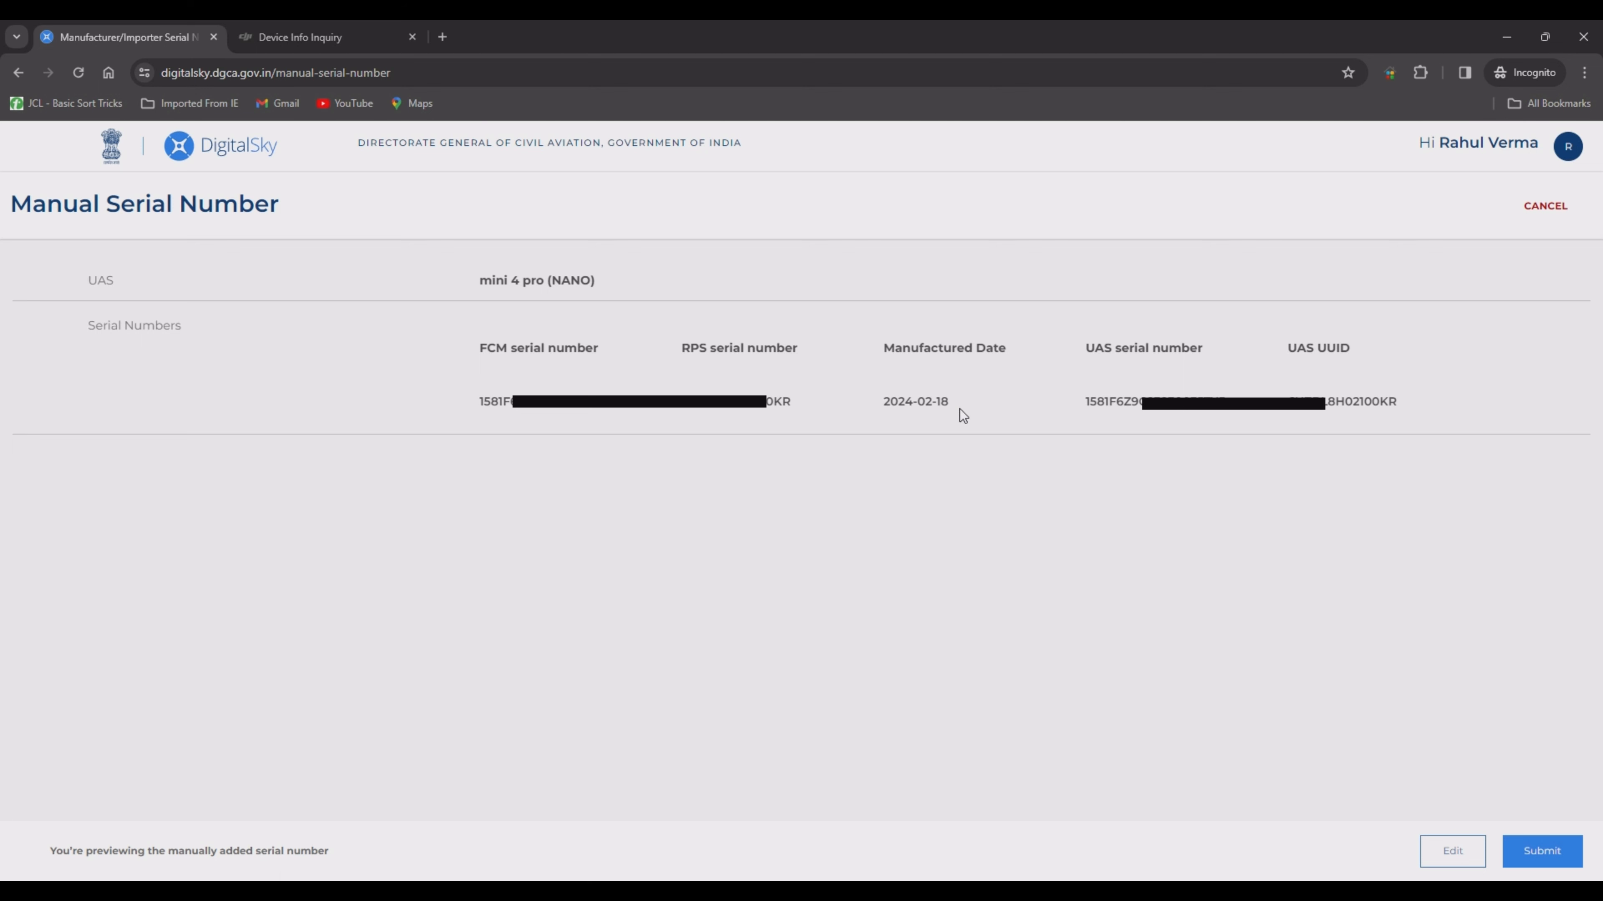
Step: Recheck the activation date on the DJI page, and submit the previewed serial number entry with the declaration accepted
{"action": "left_click", "coordinate": [312, 40]}
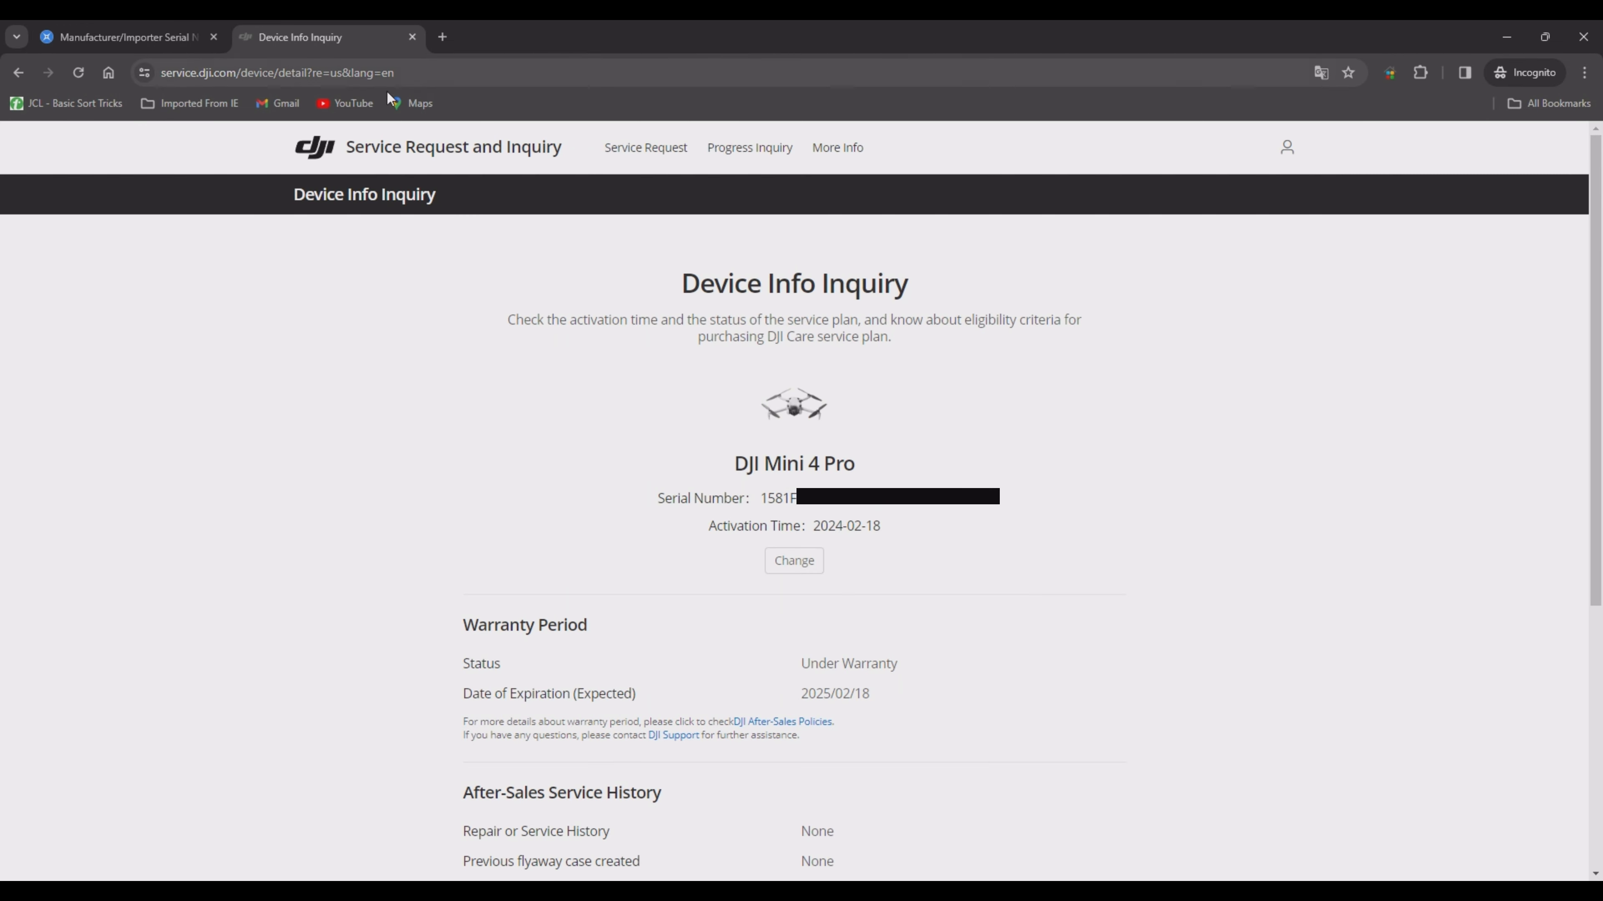
{"action": "left_click", "coordinate": [153, 39]}
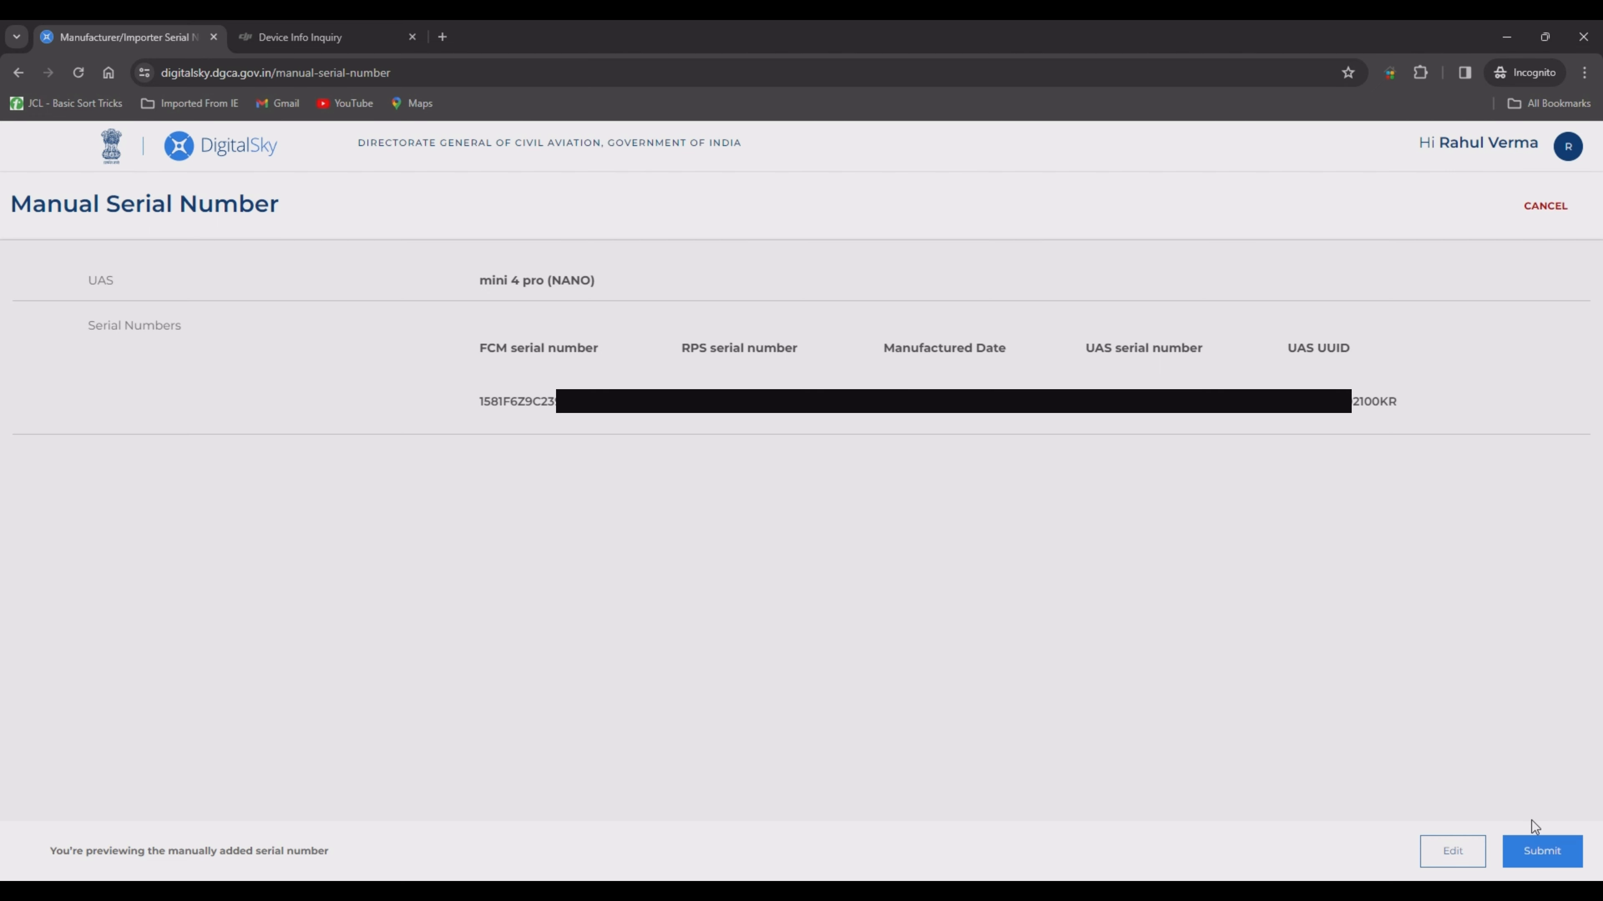
{"action": "left_click", "coordinate": [1539, 853]}
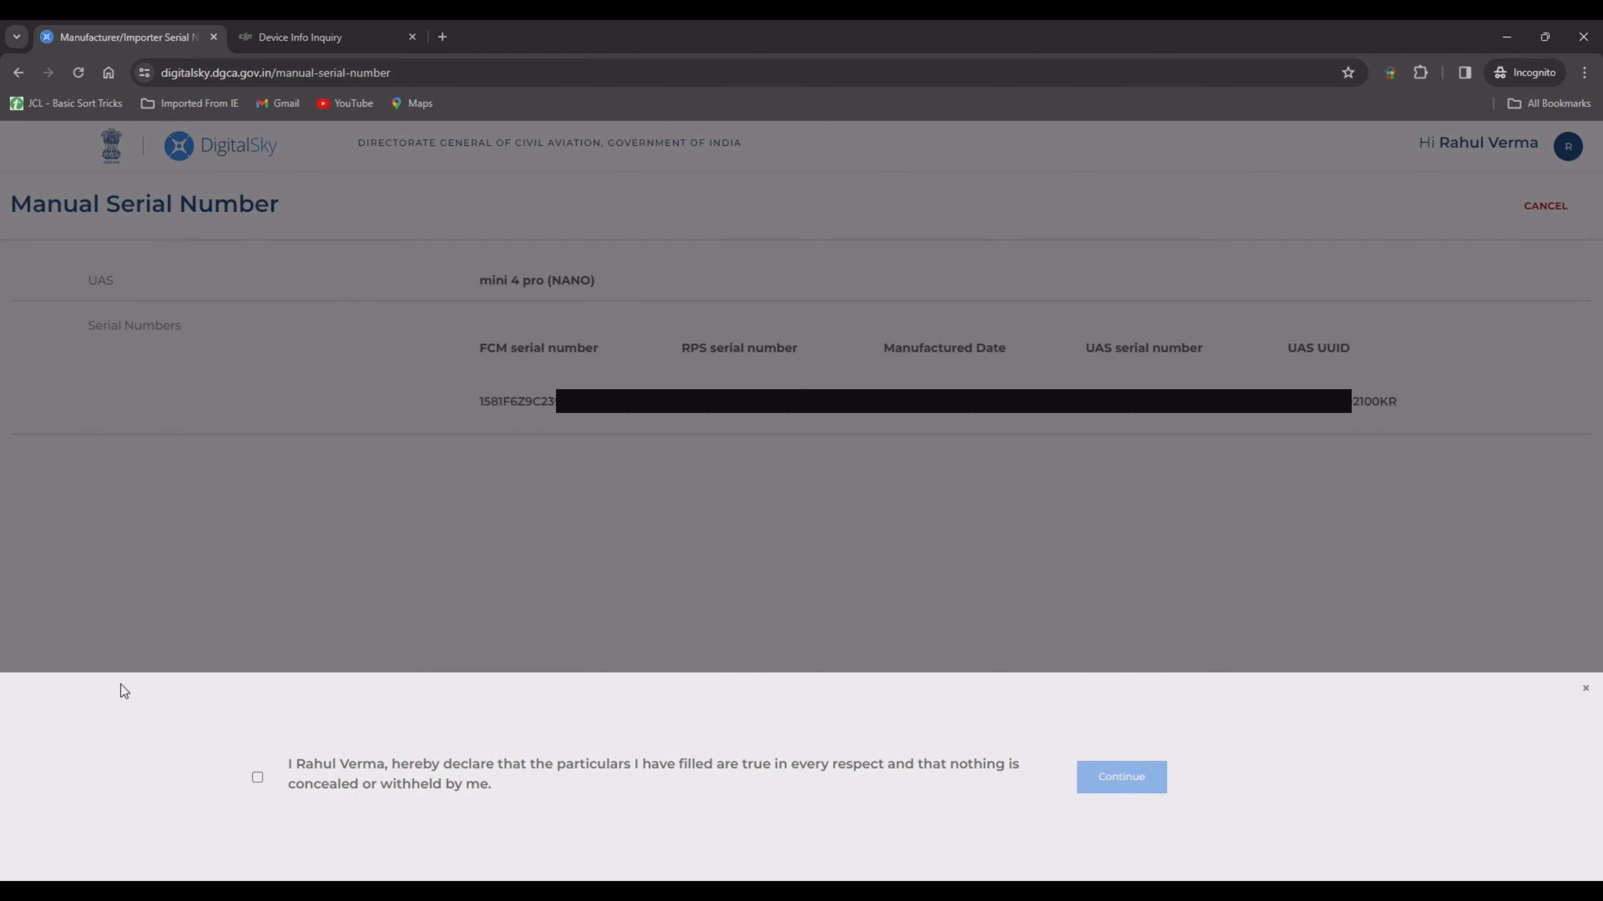
{"action": "left_click", "coordinate": [258, 778]}
{"action": "left_click", "coordinate": [1121, 779]}
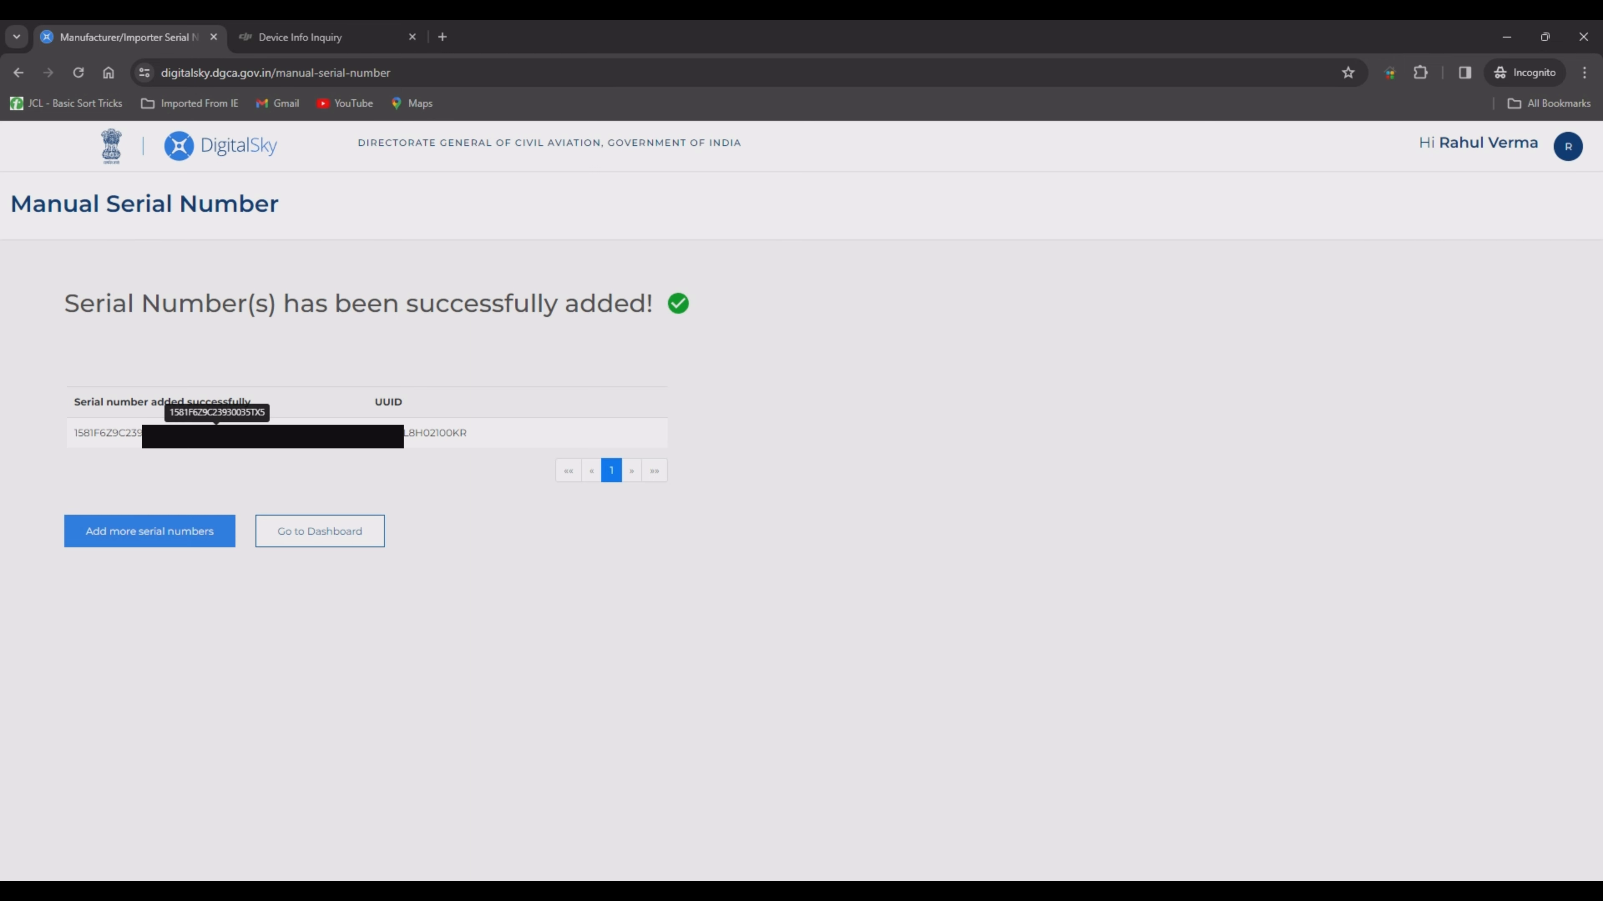
{"action": "left_click_drag", "start_coordinate": [635, 317], "coordinate": [722, 311]}
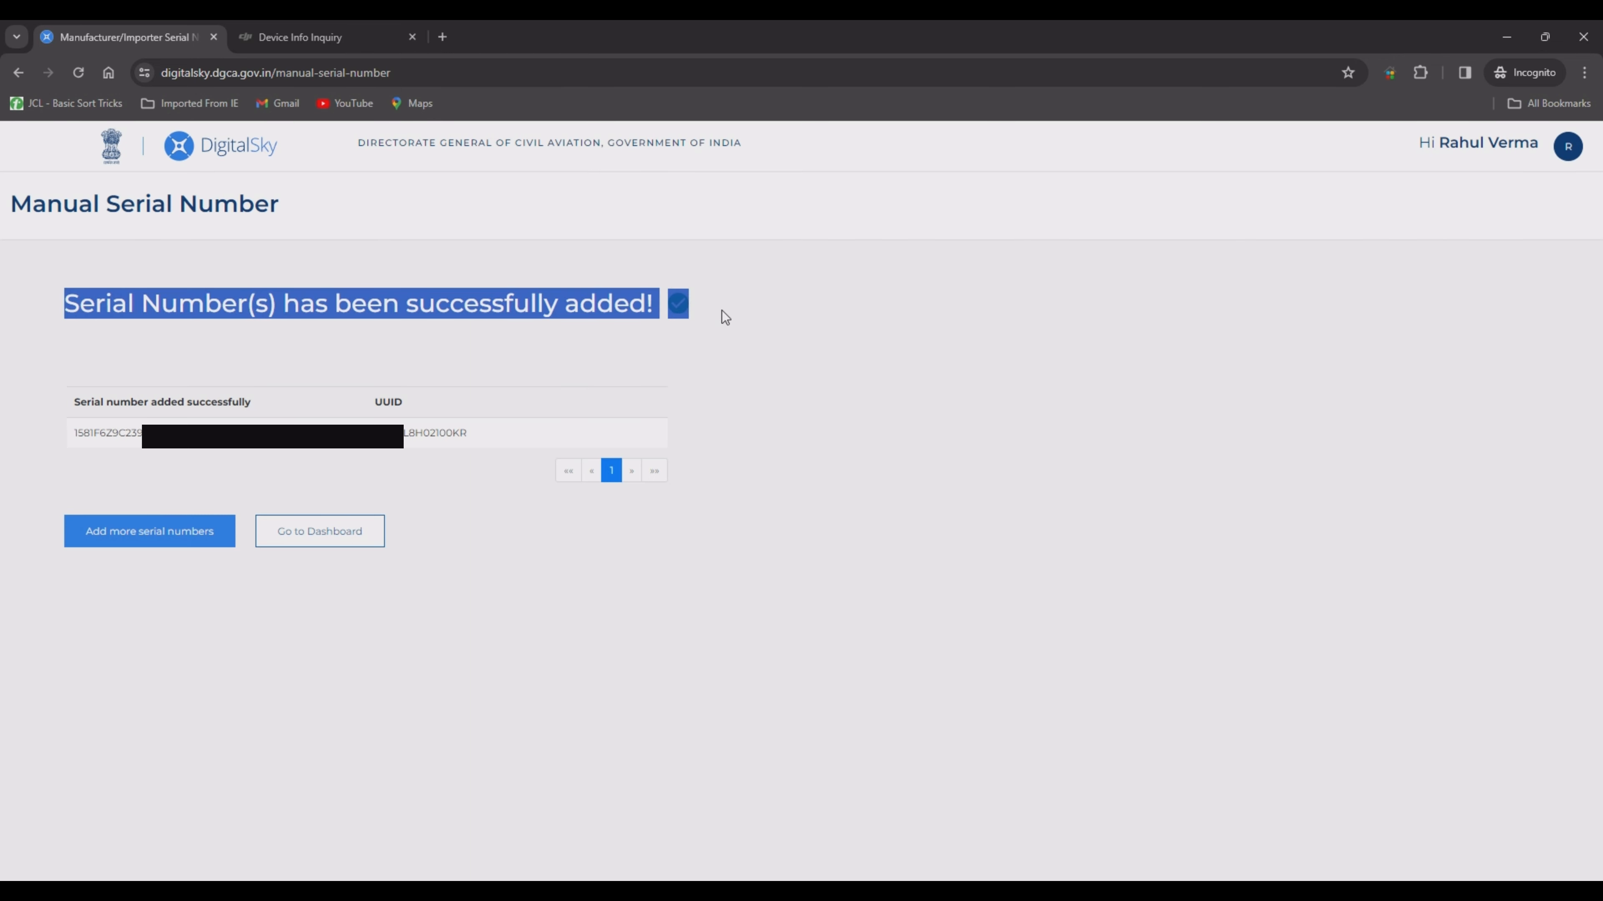
Step: Return to the dashboard and start a UIN application for the newly added serial number with the 18 - Feb - 2024 manufacture date
{"action": "left_click", "coordinate": [726, 309]}
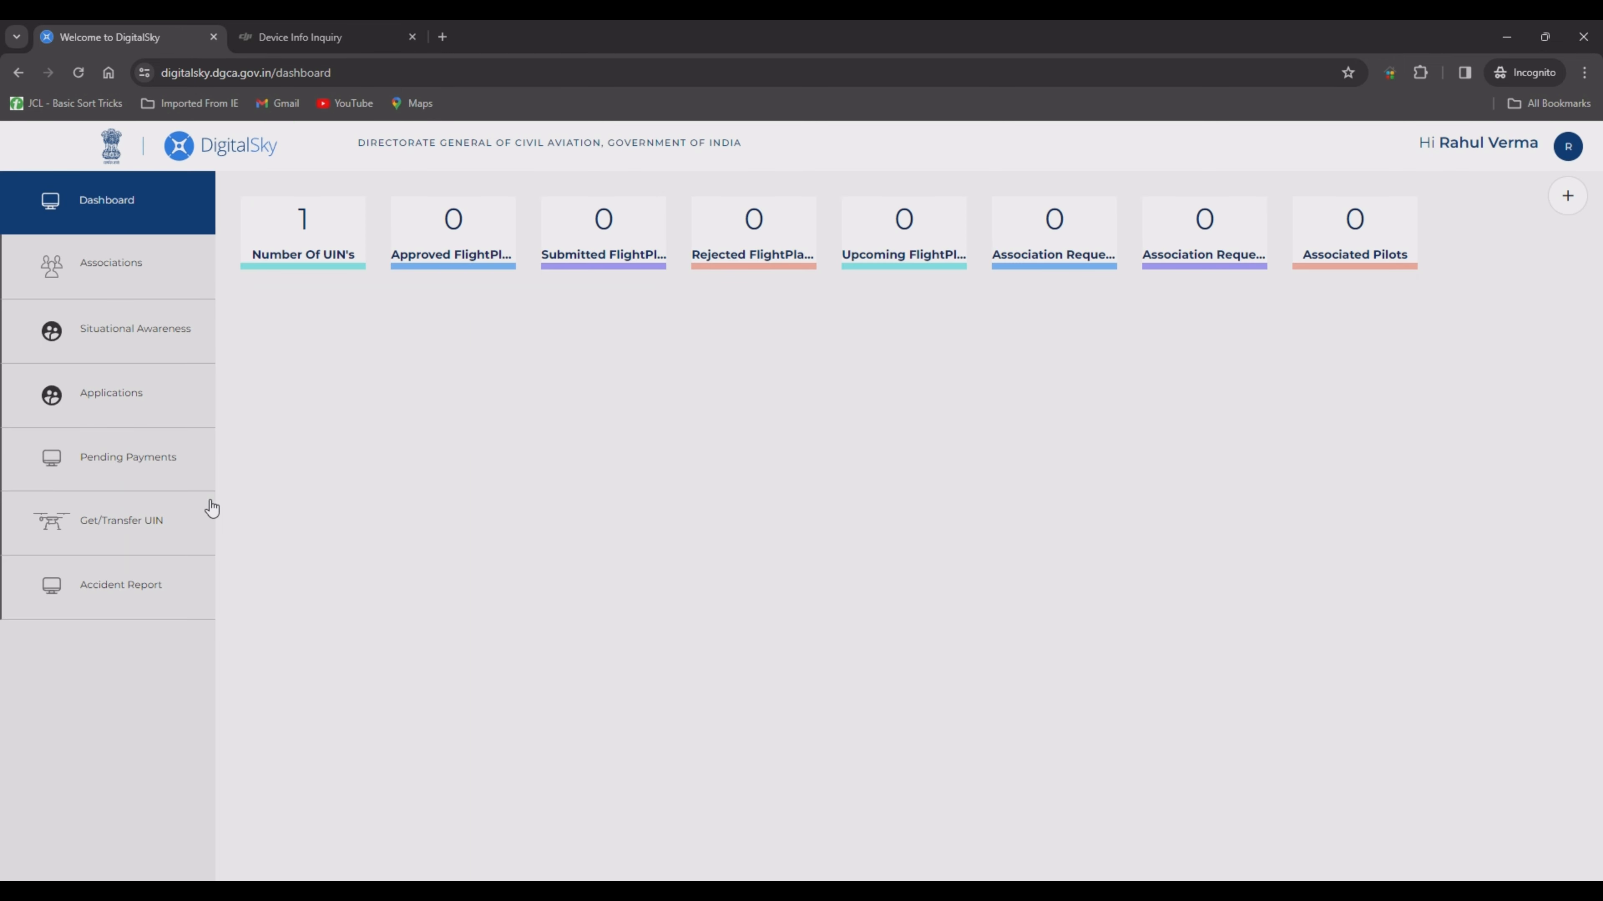
{"action": "left_click", "coordinate": [103, 521]}
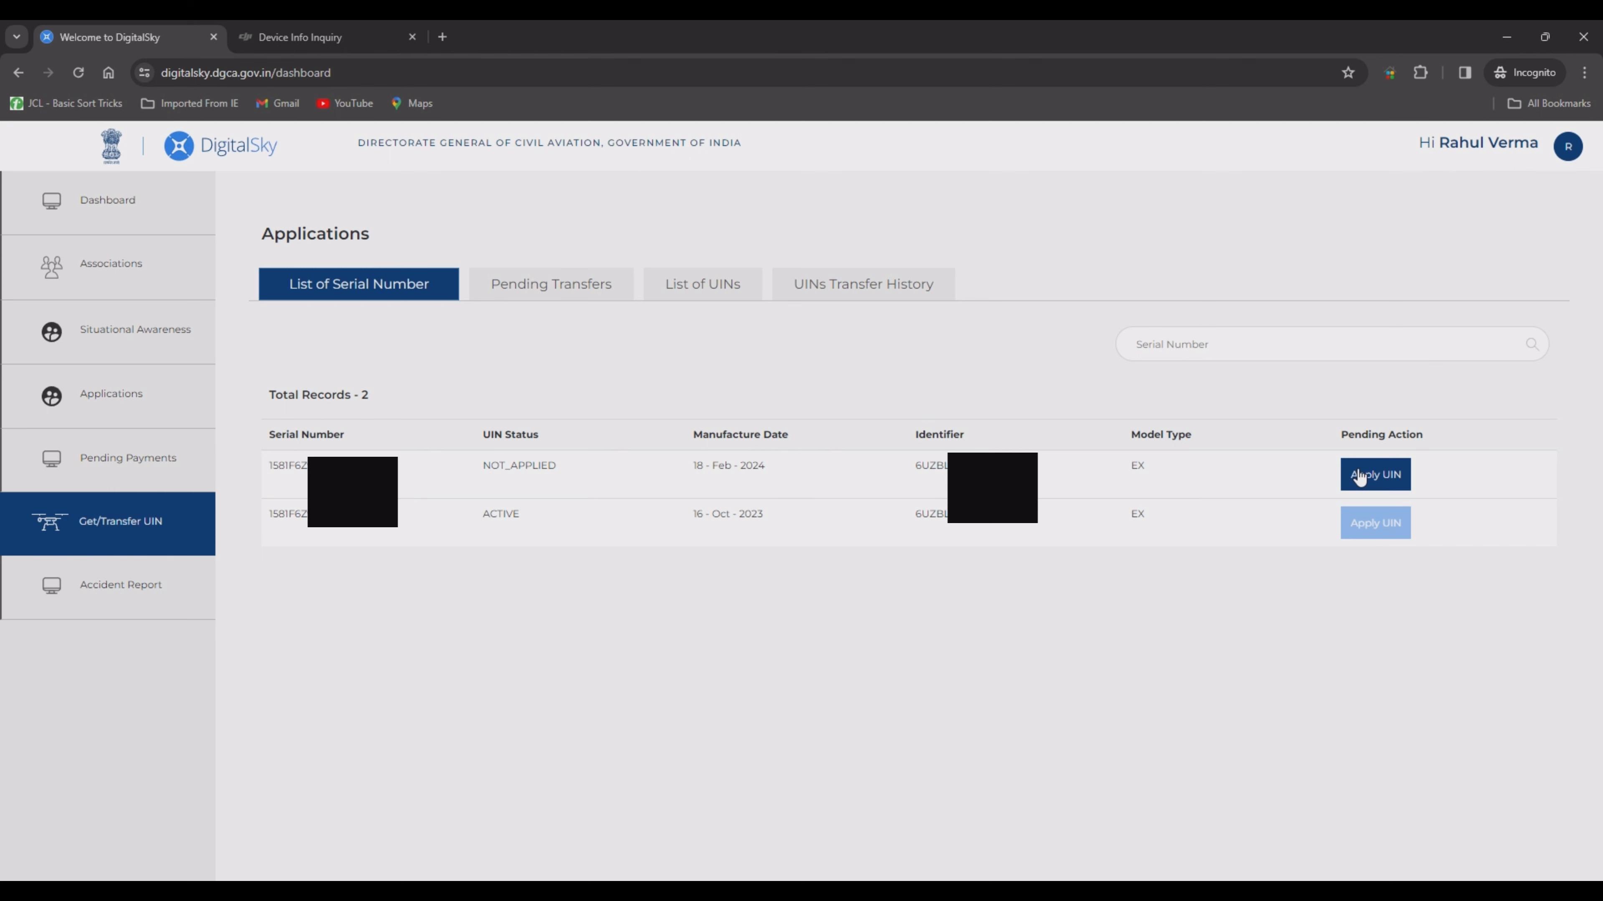
{"action": "left_click", "coordinate": [1393, 484]}
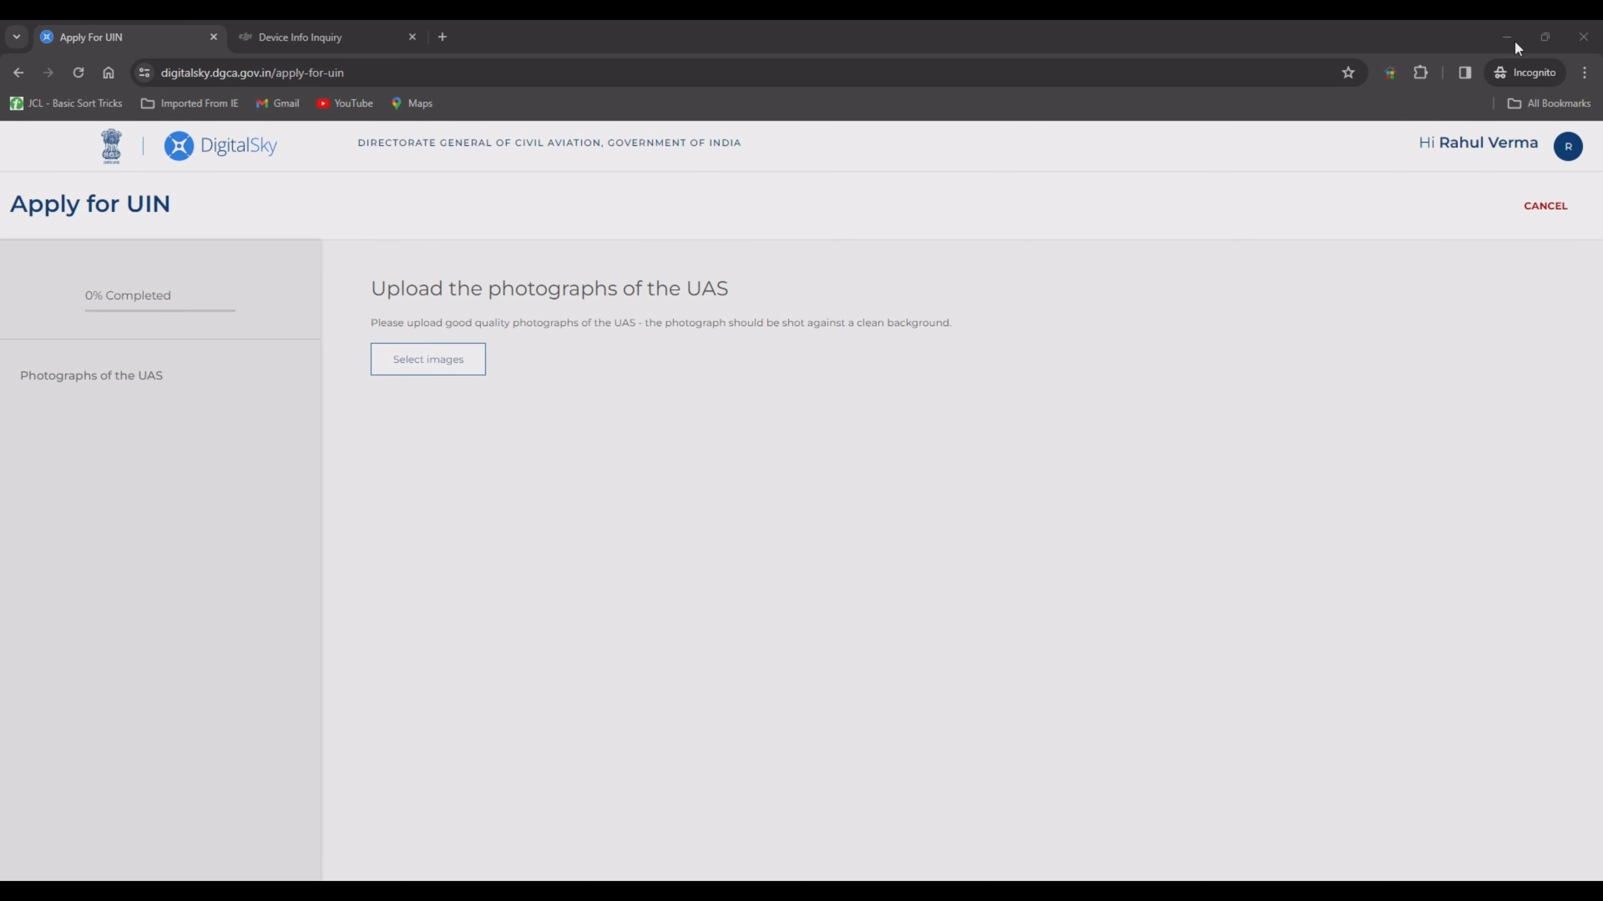
Step: Add Front.jpeg as the UAS front view picture and Top.jpeg as the top view picture
{"action": "left_click", "coordinate": [427, 359]}
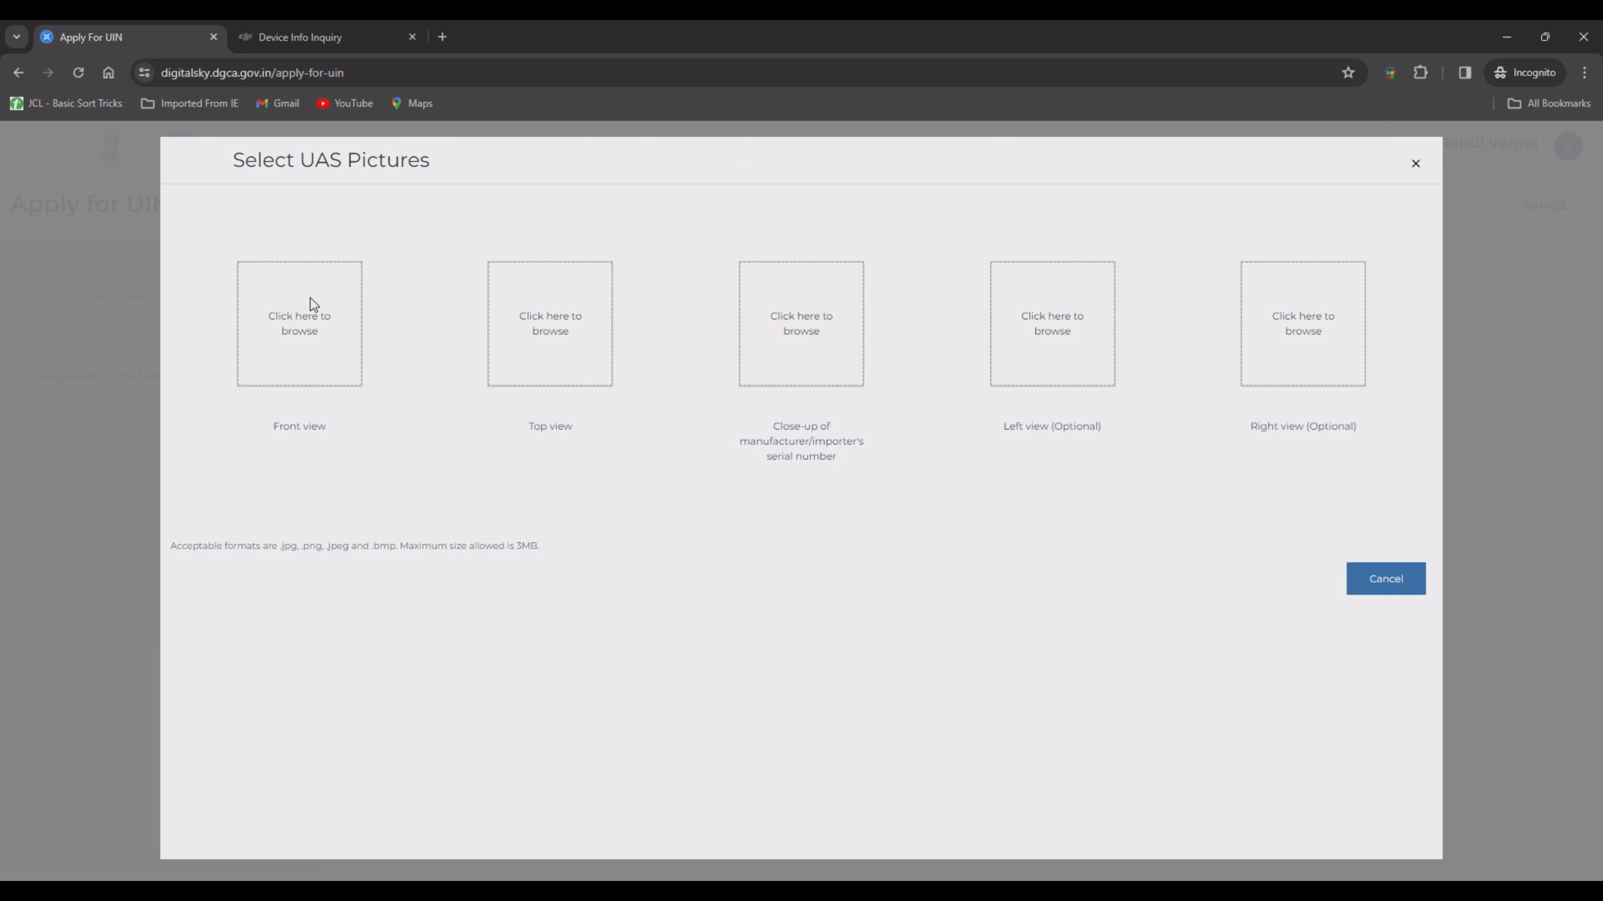
{"action": "left_click", "coordinate": [1448, 868]}
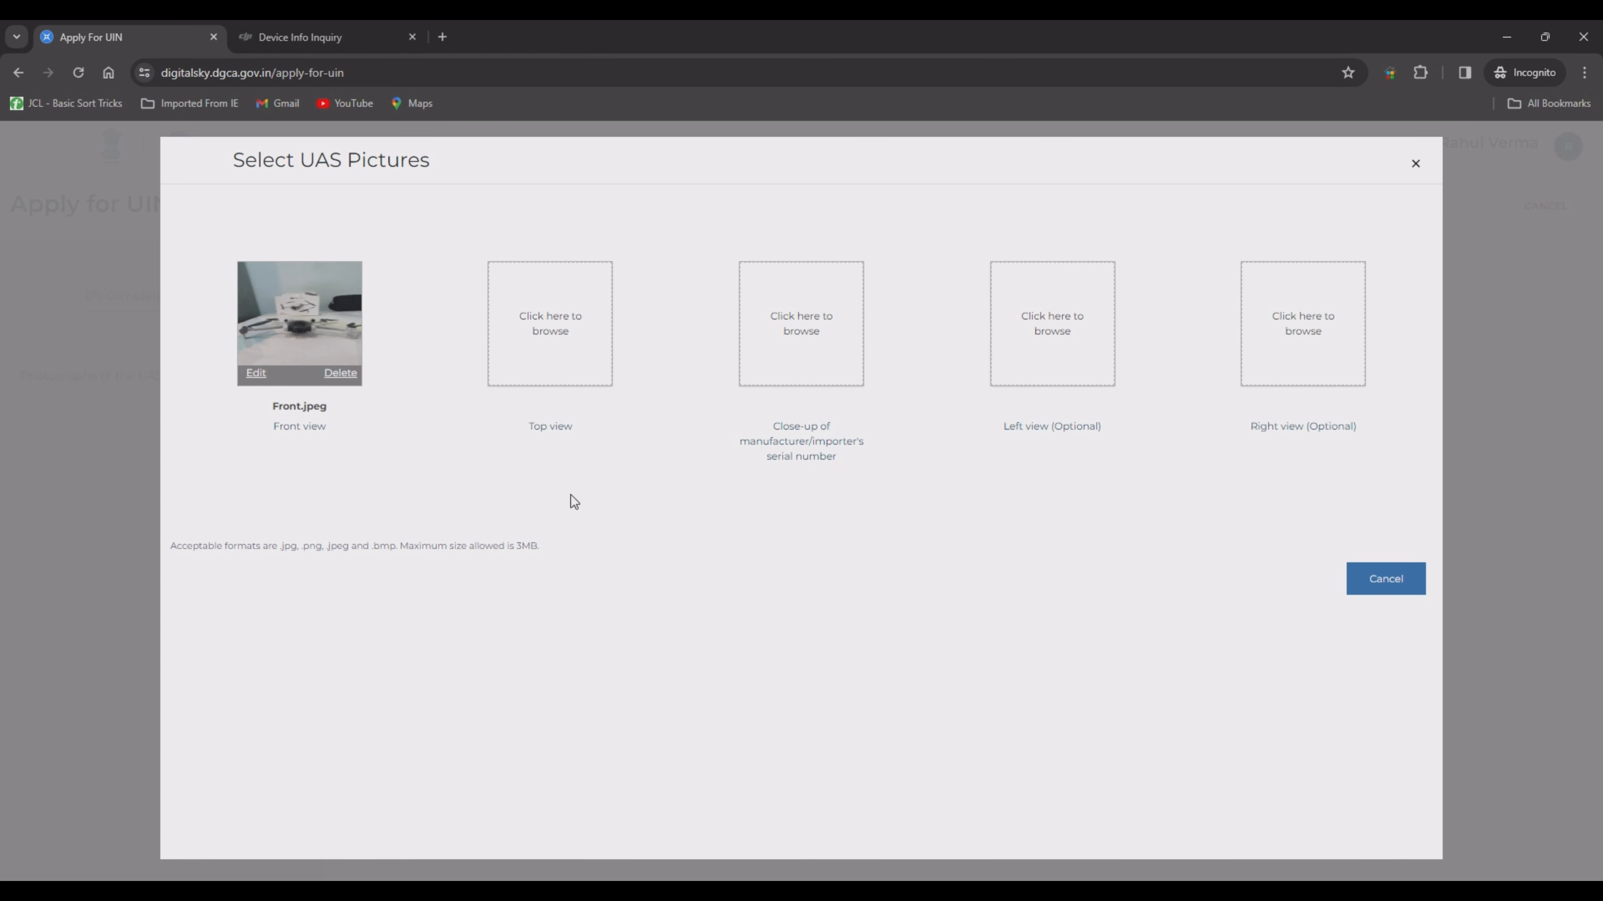
{"action": "left_click", "coordinate": [570, 316]}
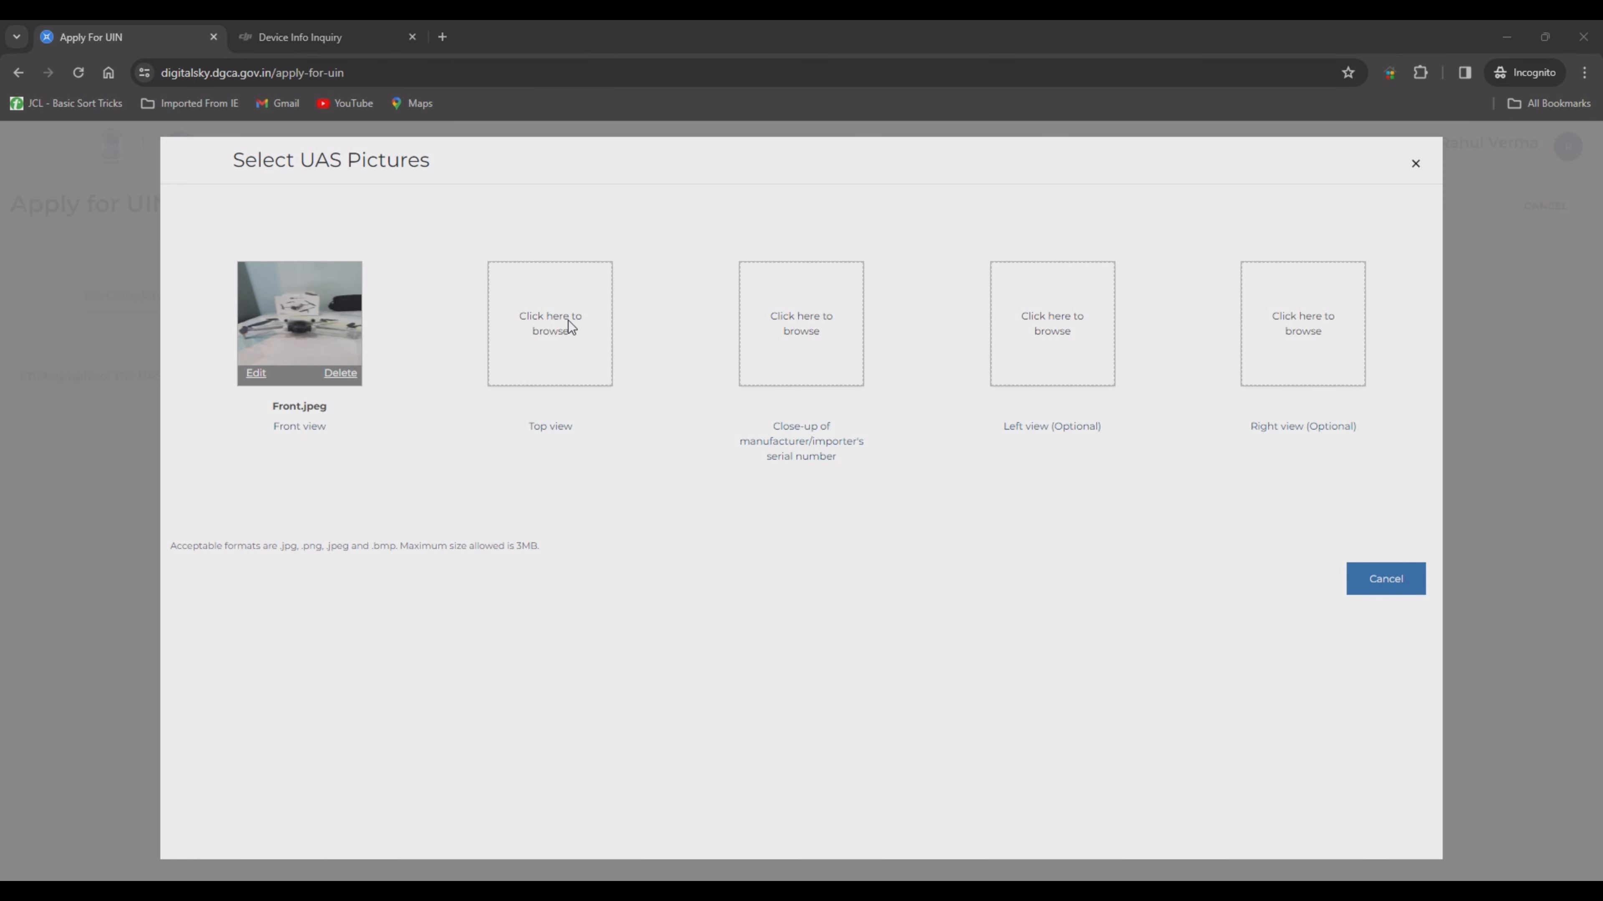
{"action": "left_click", "coordinate": [1486, 849]}
Step: Try to add the serial number close-up picture, and add Left.jpeg and Right.jpeg as the left and right views
{"action": "left_click", "coordinate": [801, 332]}
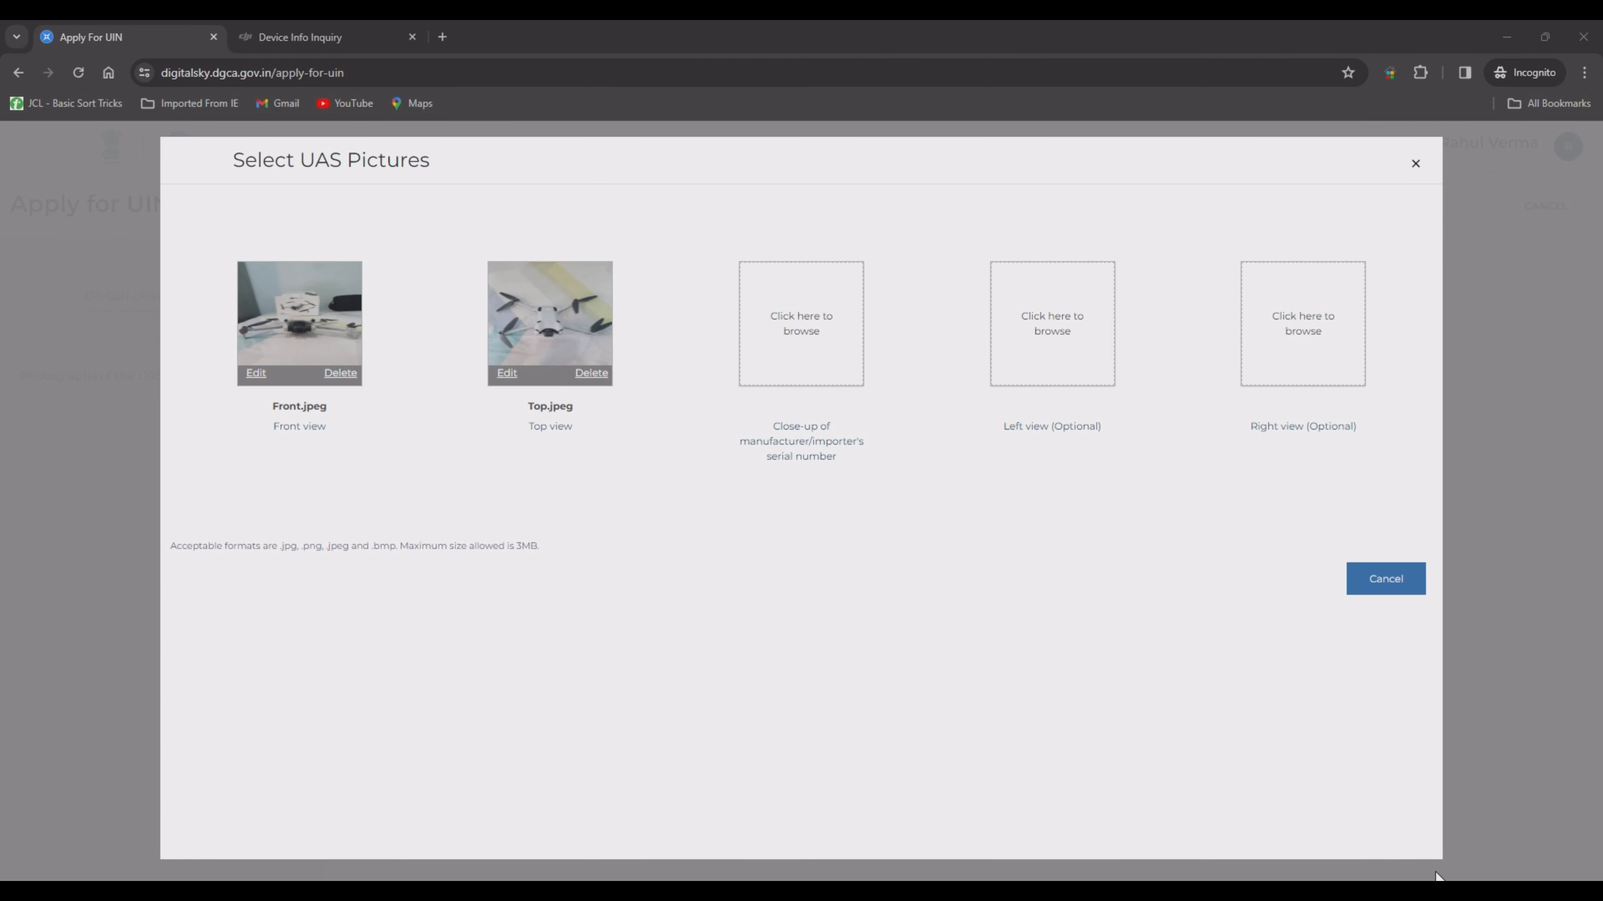
{"action": "left_click", "coordinate": [1467, 858]}
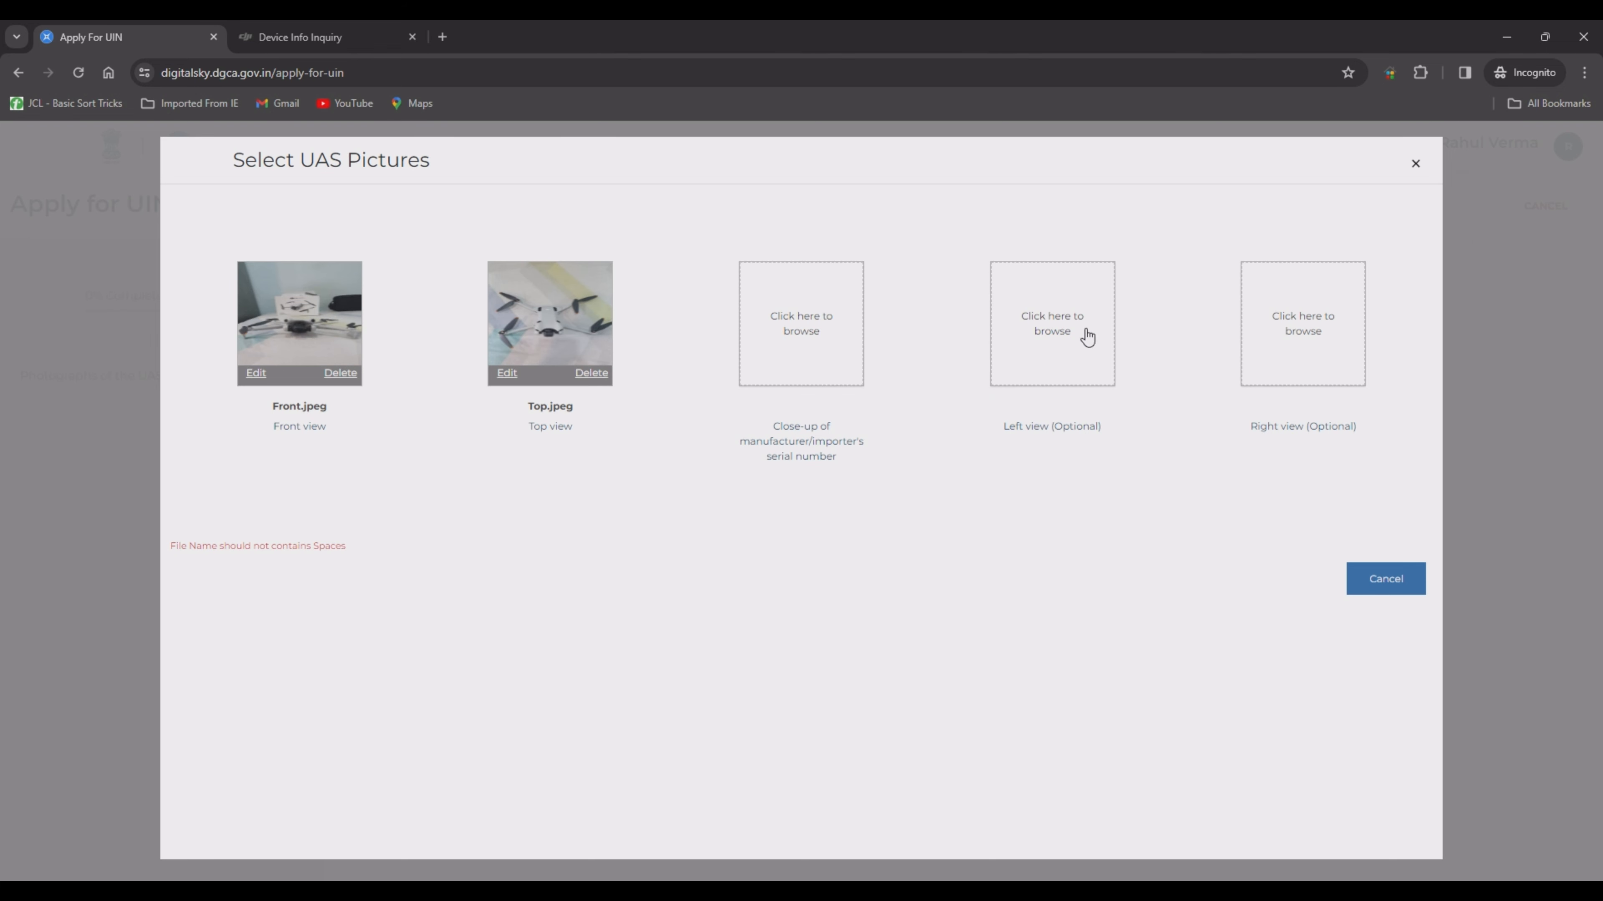
{"action": "left_click", "coordinate": [1071, 325]}
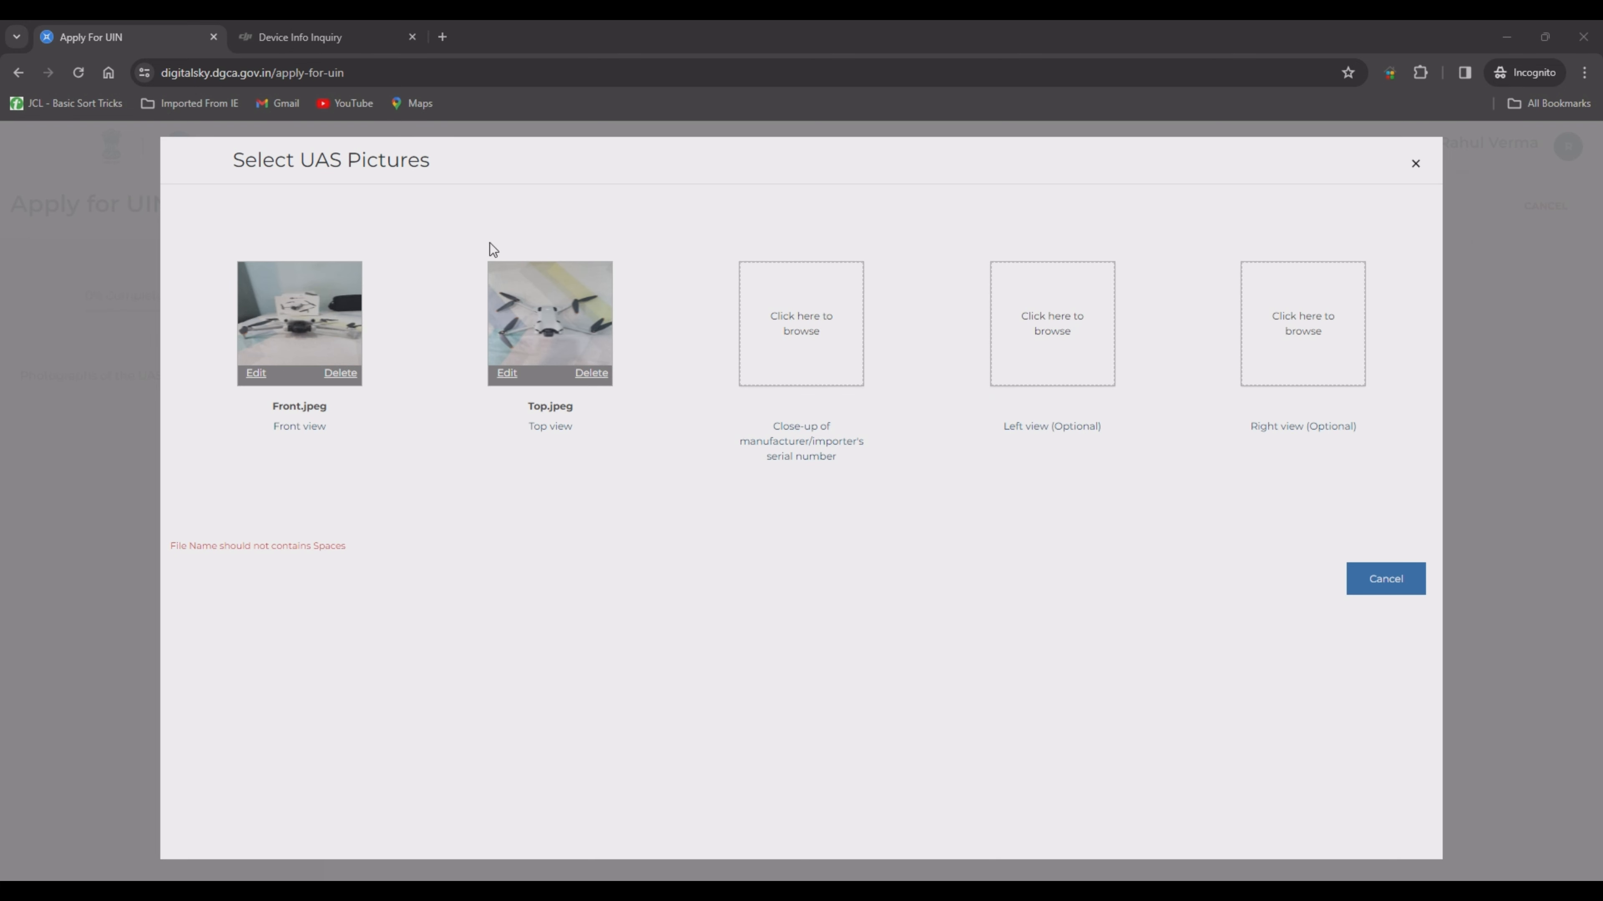
{"action": "left_click", "coordinate": [1456, 855]}
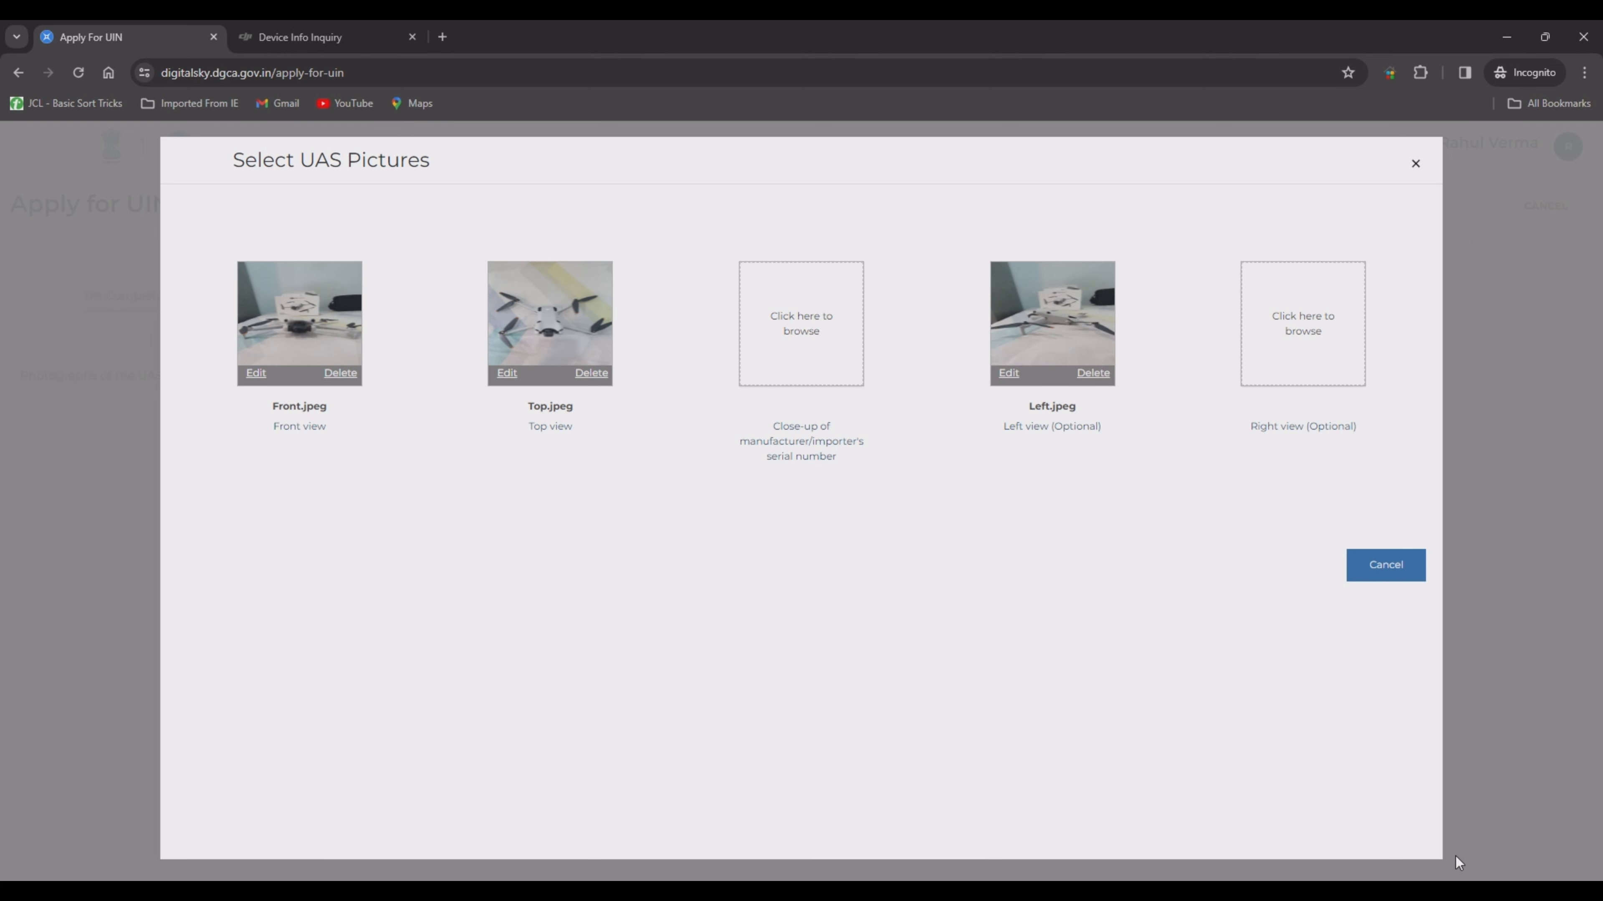
{"action": "left_click", "coordinate": [1301, 330]}
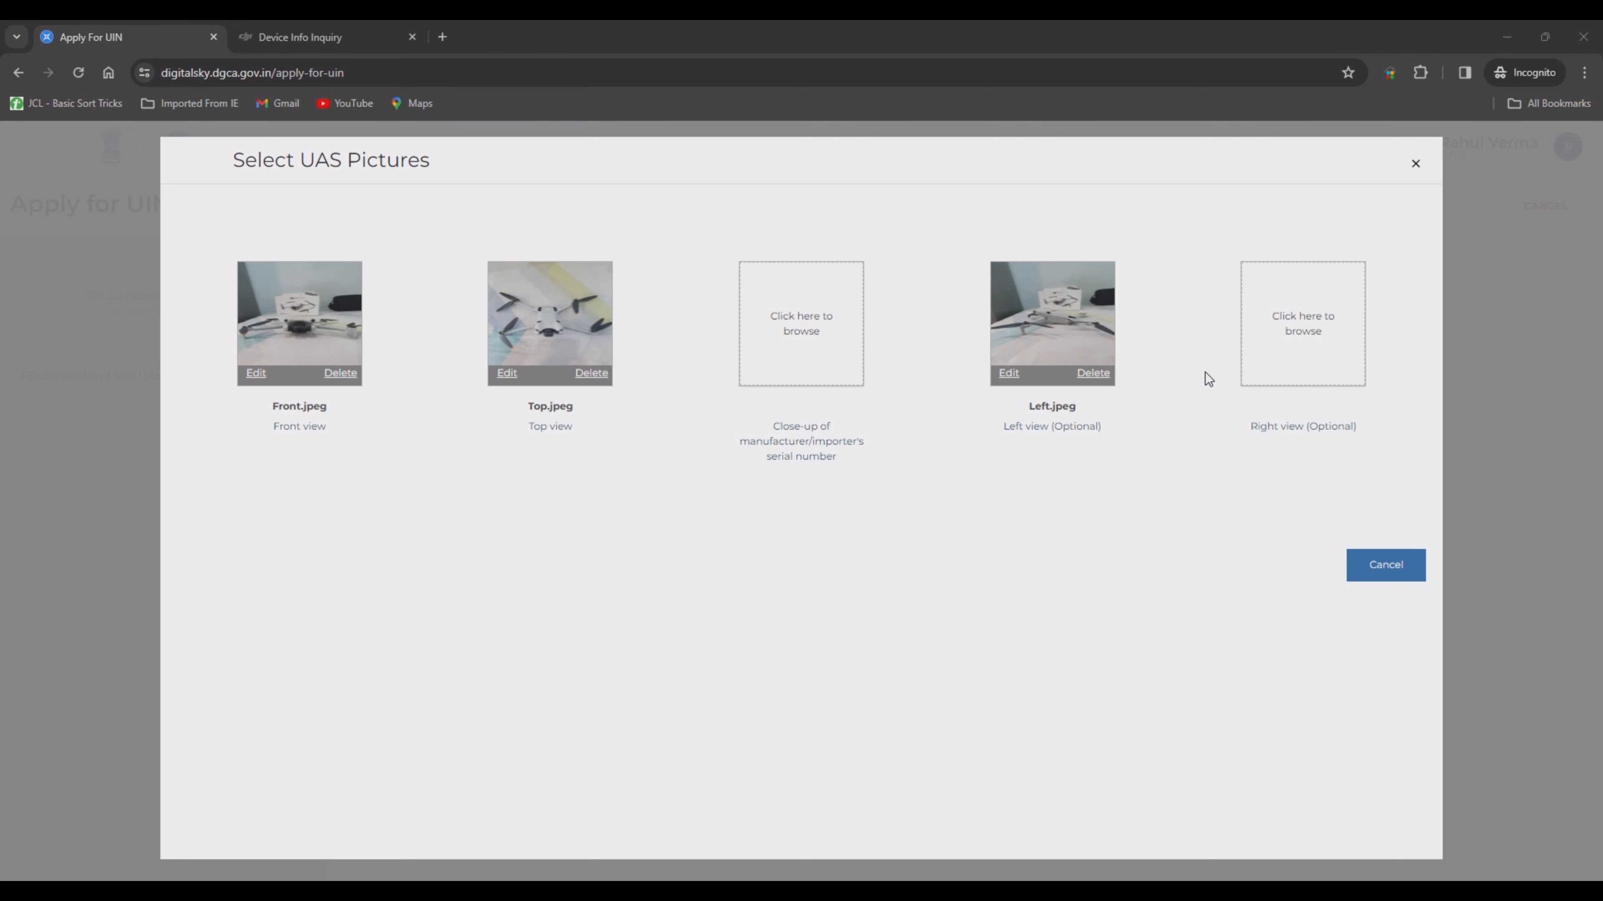
{"action": "left_click", "coordinate": [1433, 844]}
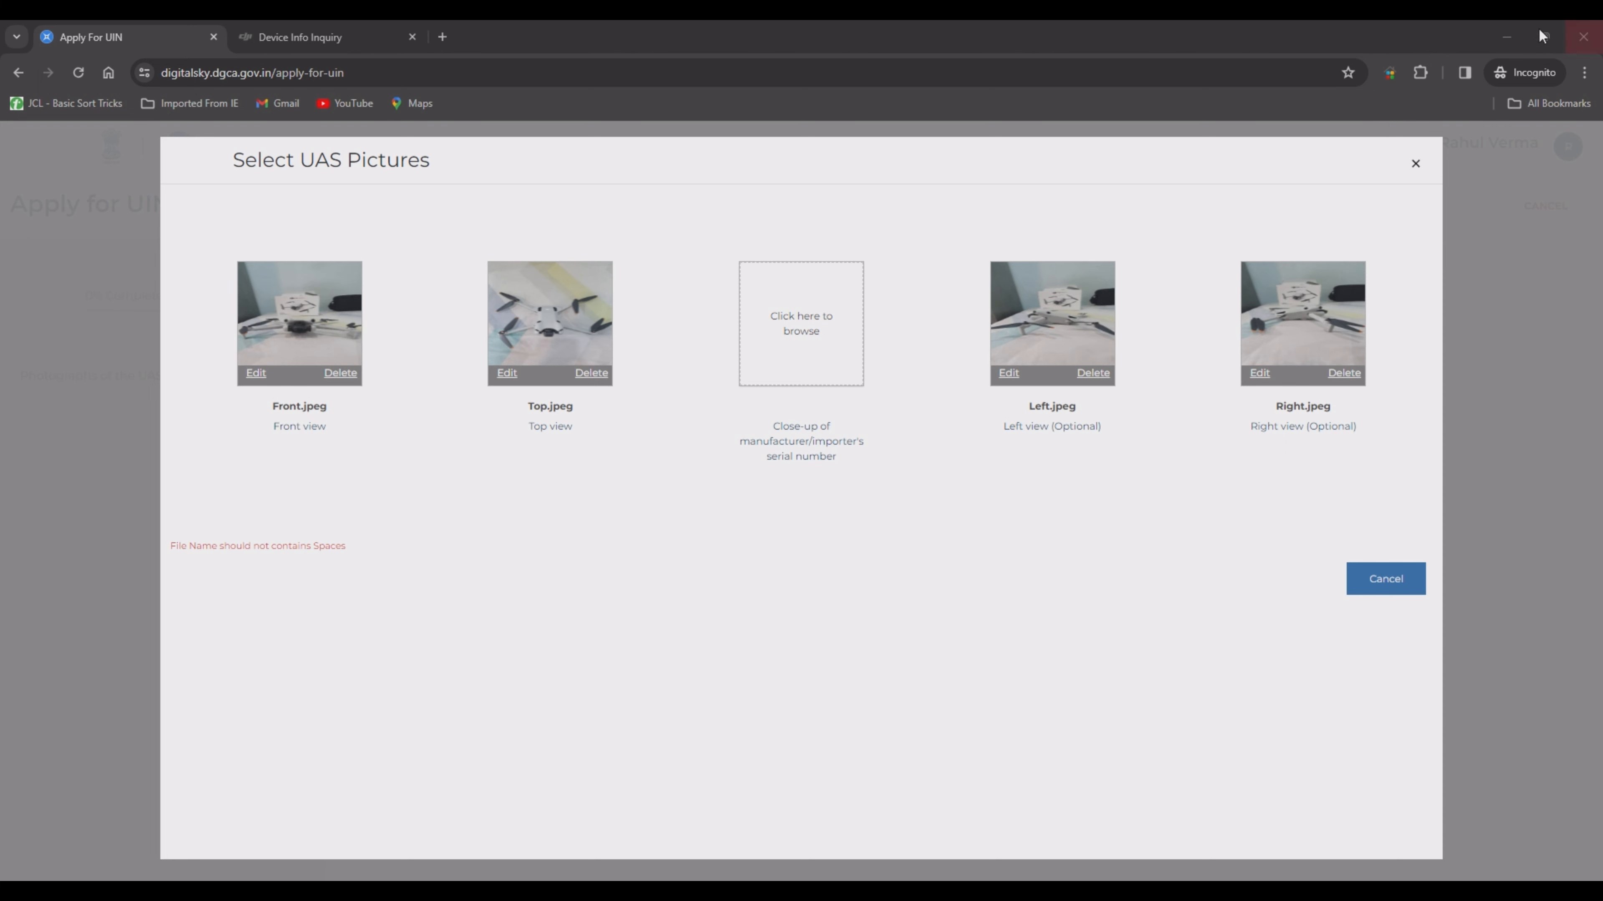
Step: Add the DroneSerialNumber image as the serial number close-up, and upload all UAS pictures to continue to the application preview
{"action": "left_click", "coordinate": [800, 314]}
{"action": "left_click", "coordinate": [1467, 867]}
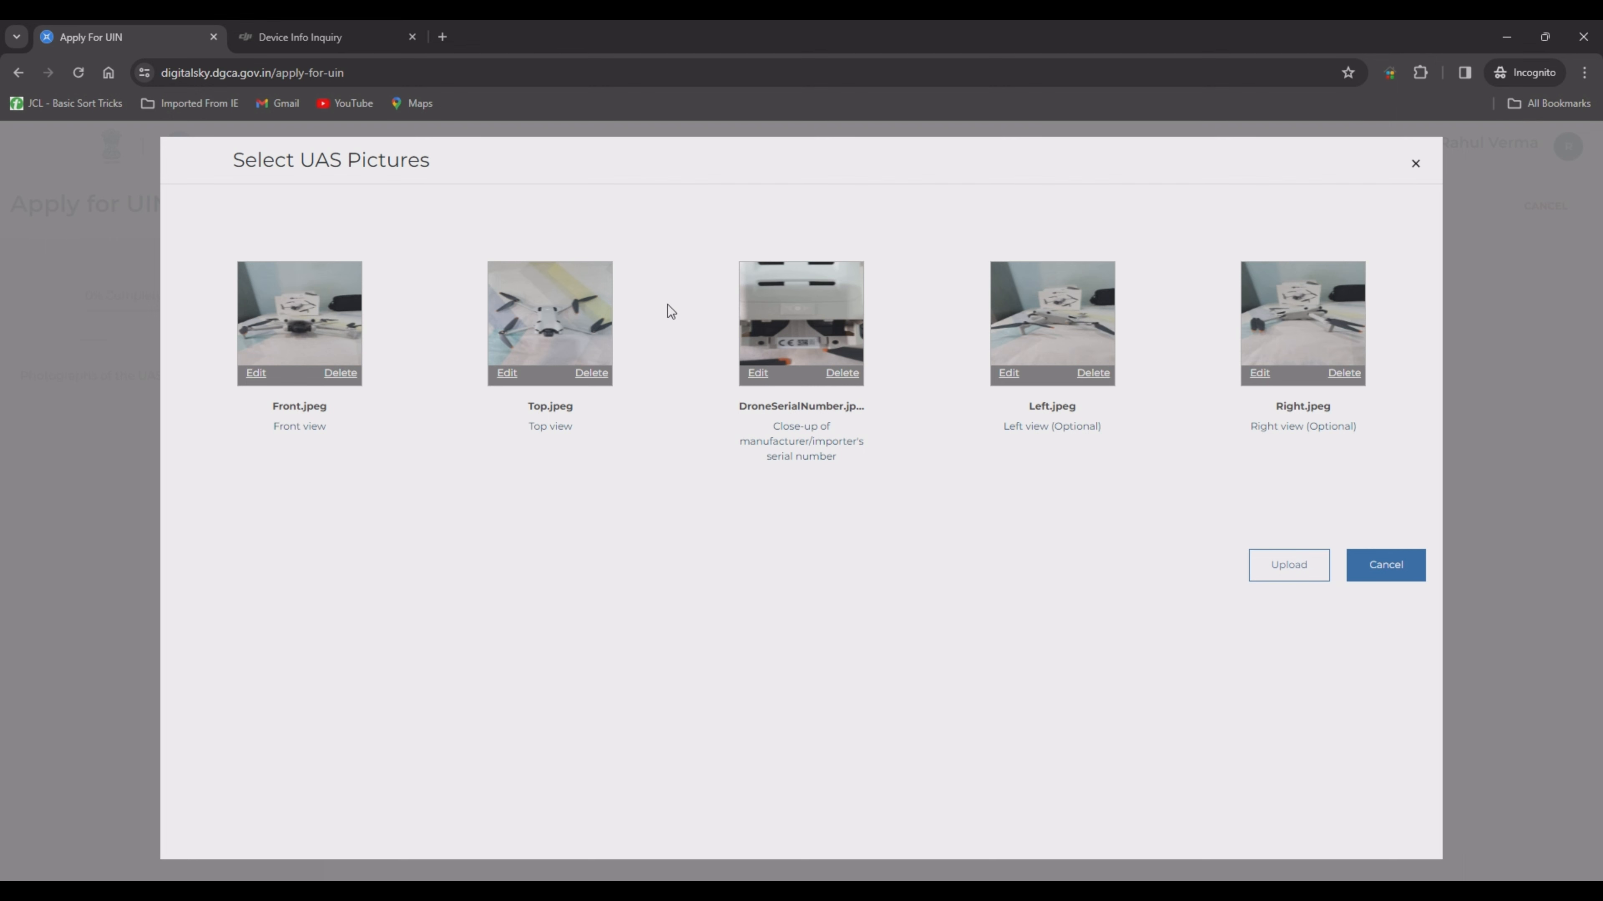
{"action": "left_click", "coordinate": [1293, 568]}
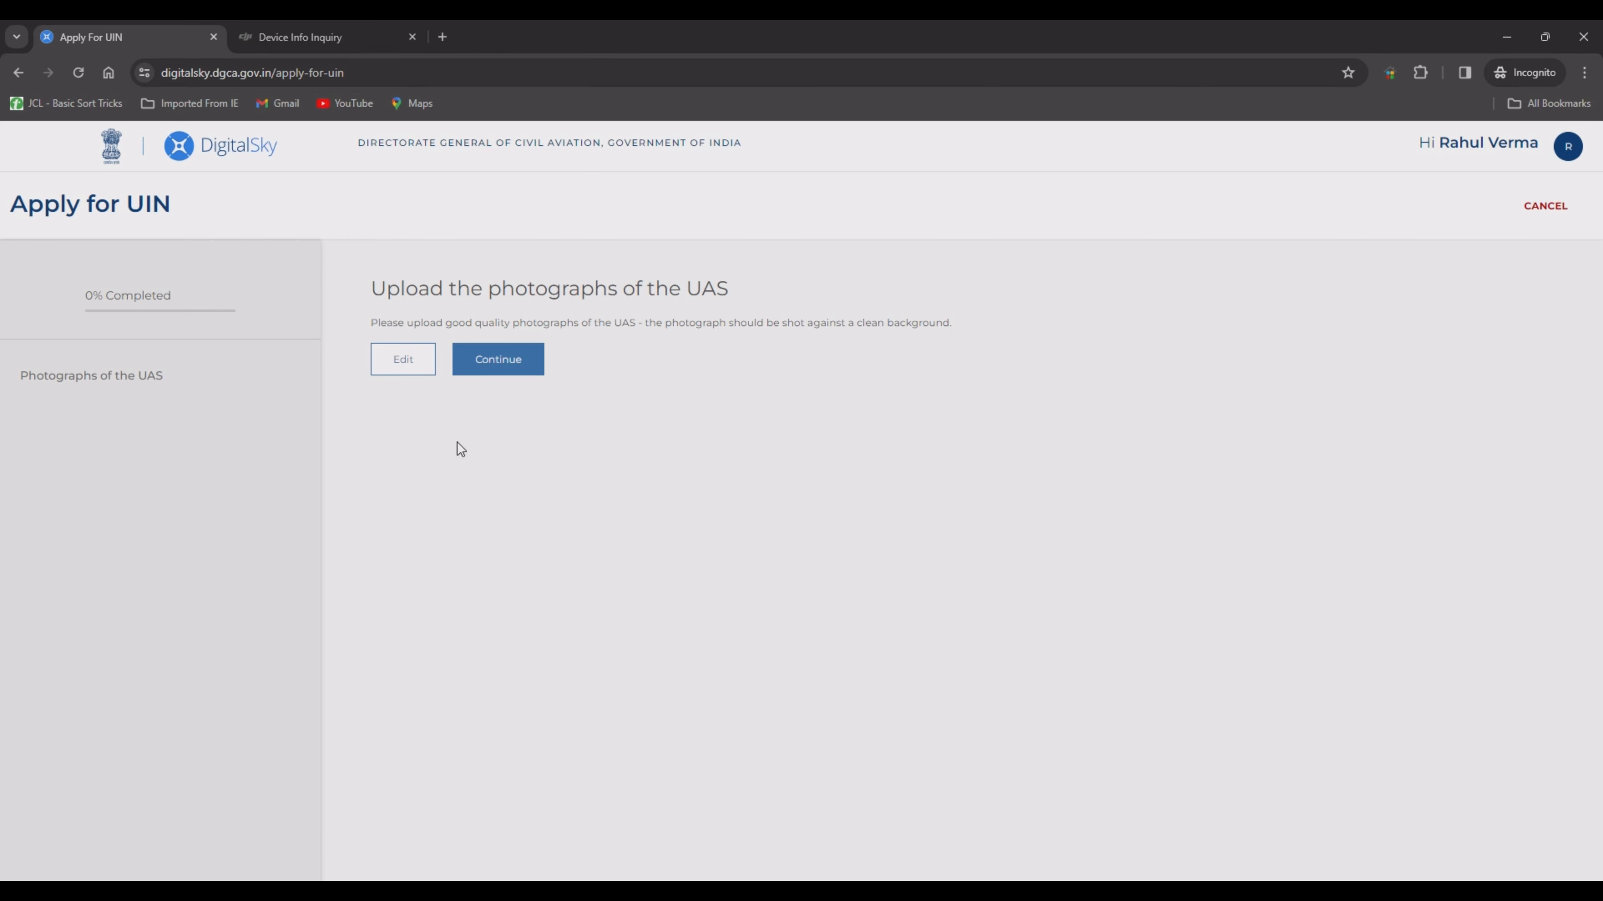
{"action": "left_click", "coordinate": [492, 365]}
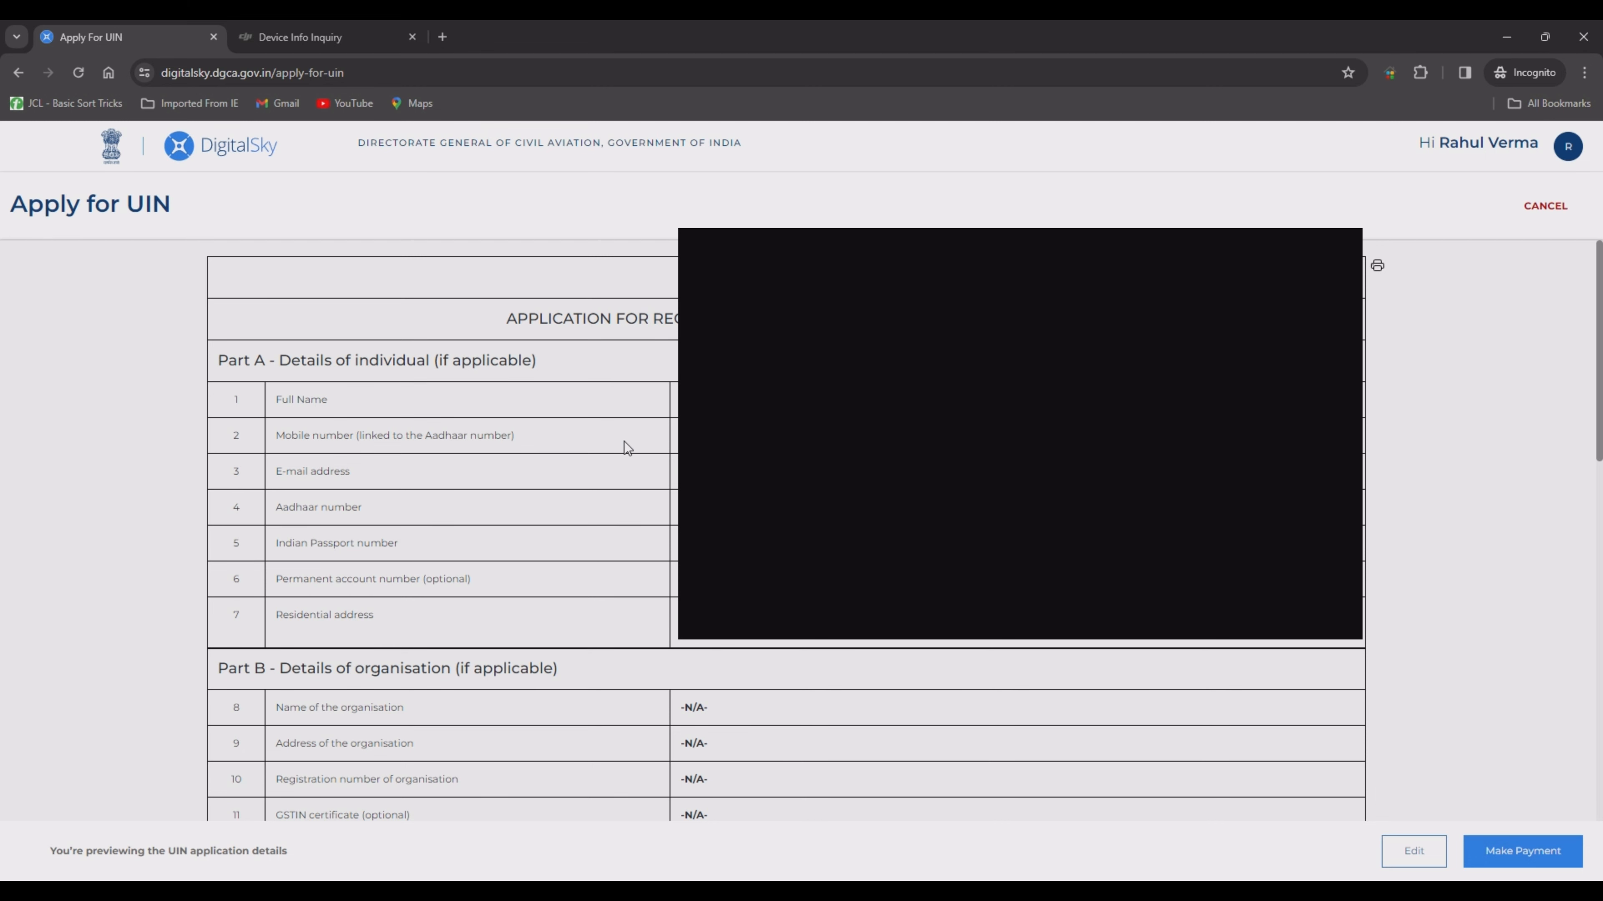
Step: Review the previewed UIN application through its fee details, and accept the declaration to proceed to the ₹100 fee payment
{"action": "scroll", "coordinate": [626, 443], "scroll_direction": "down", "scroll_amount": 3}
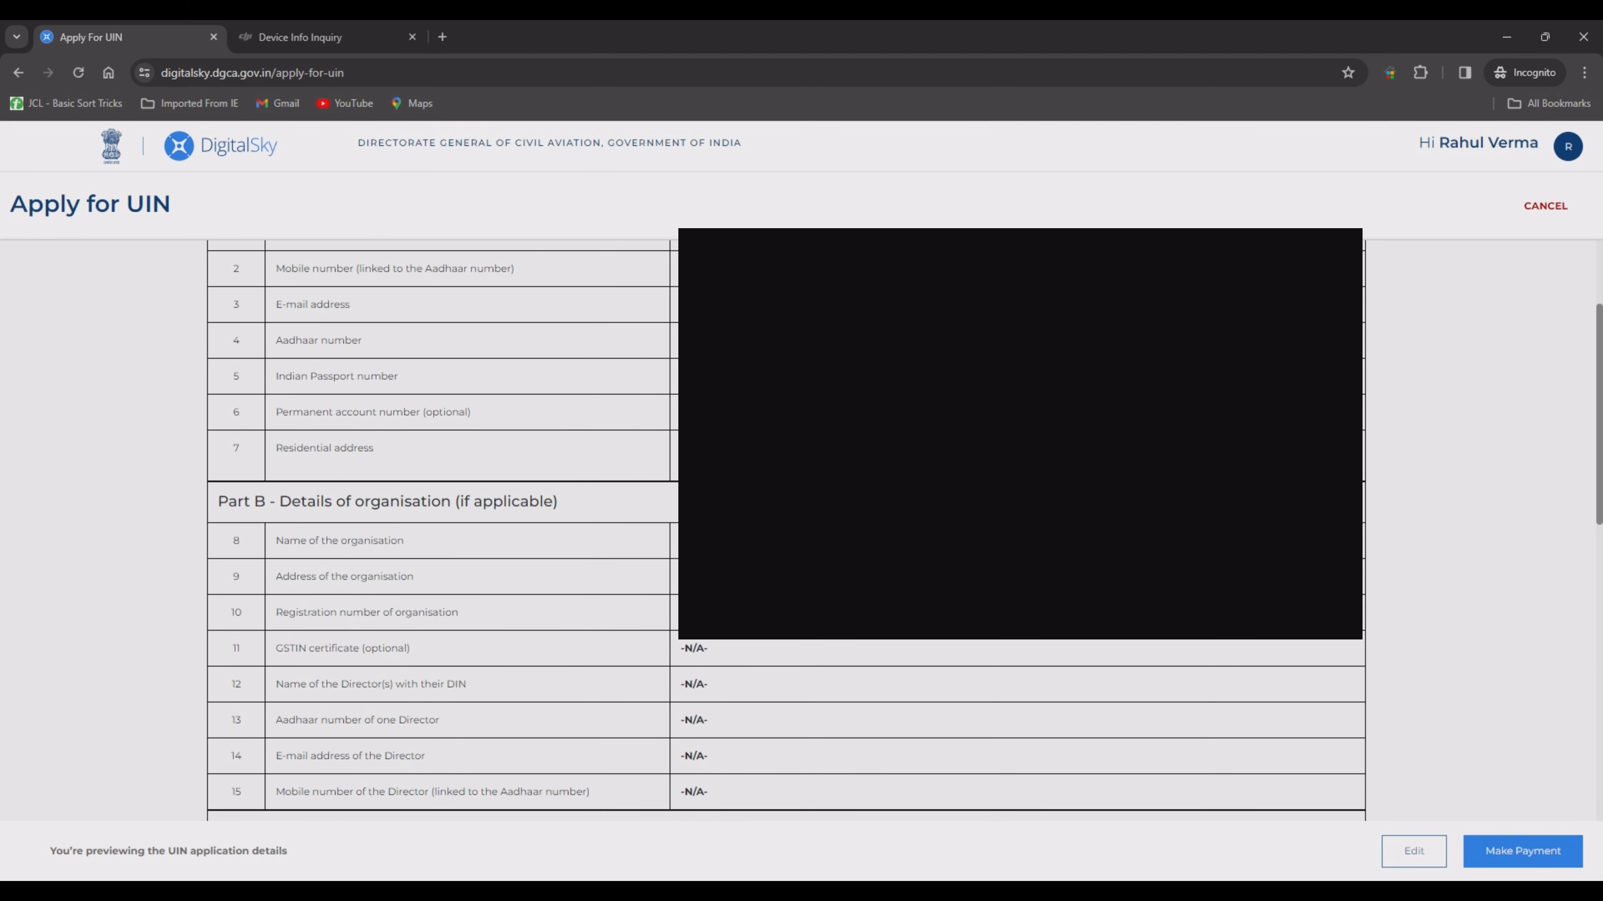
{"action": "scroll", "coordinate": [455, 451], "scroll_direction": "down", "scroll_amount": 12}
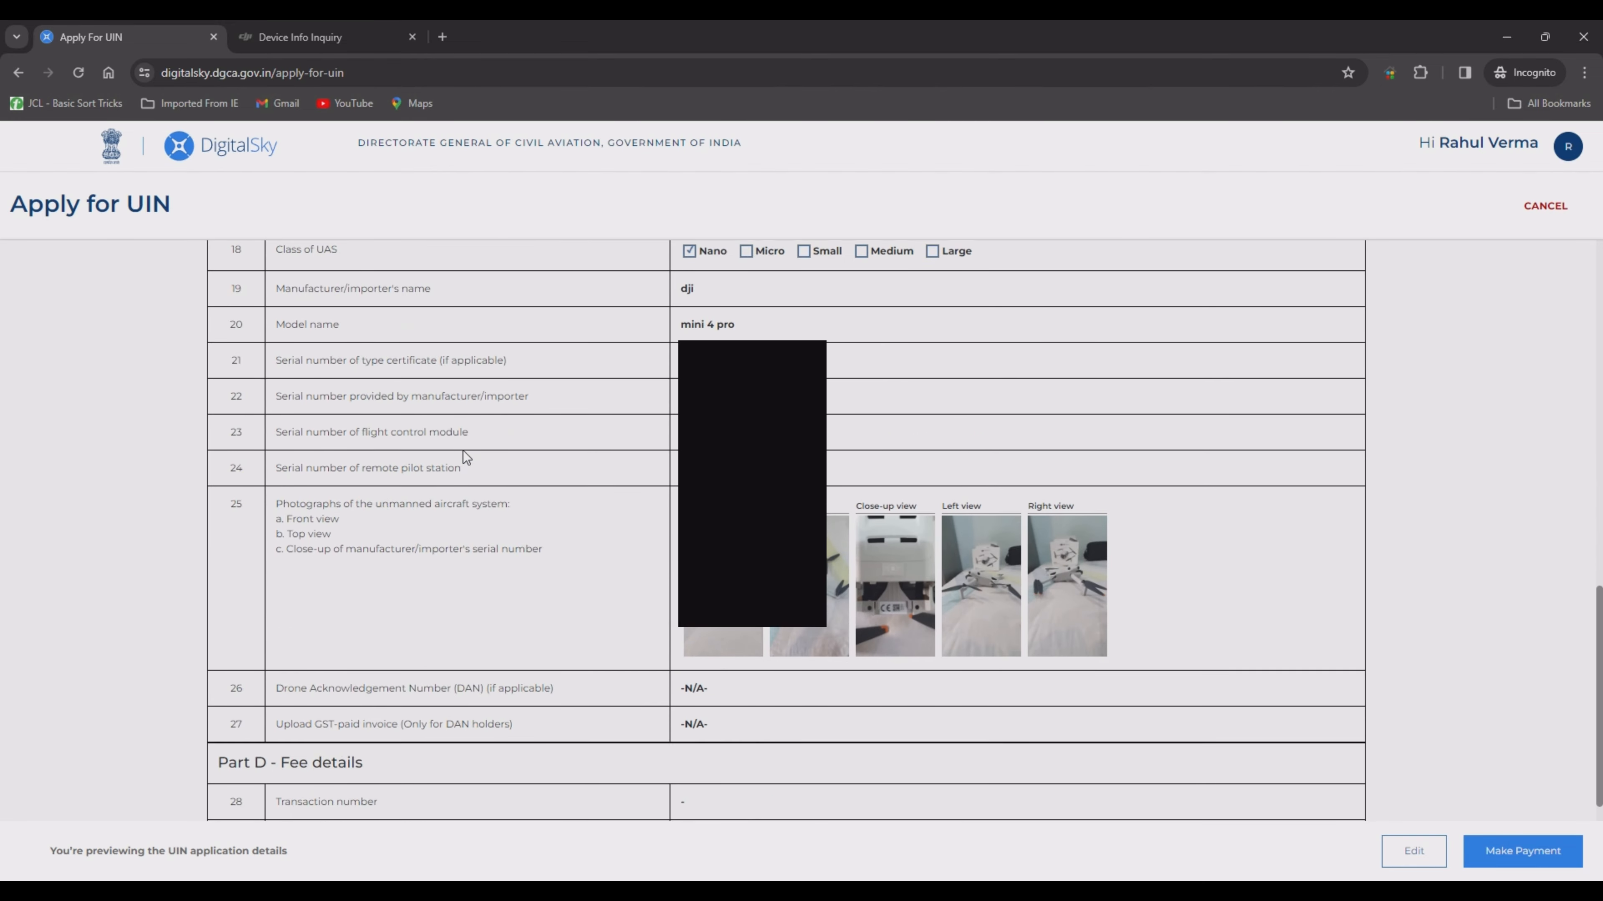
{"action": "scroll", "coordinate": [467, 453], "scroll_direction": "up", "scroll_amount": 3}
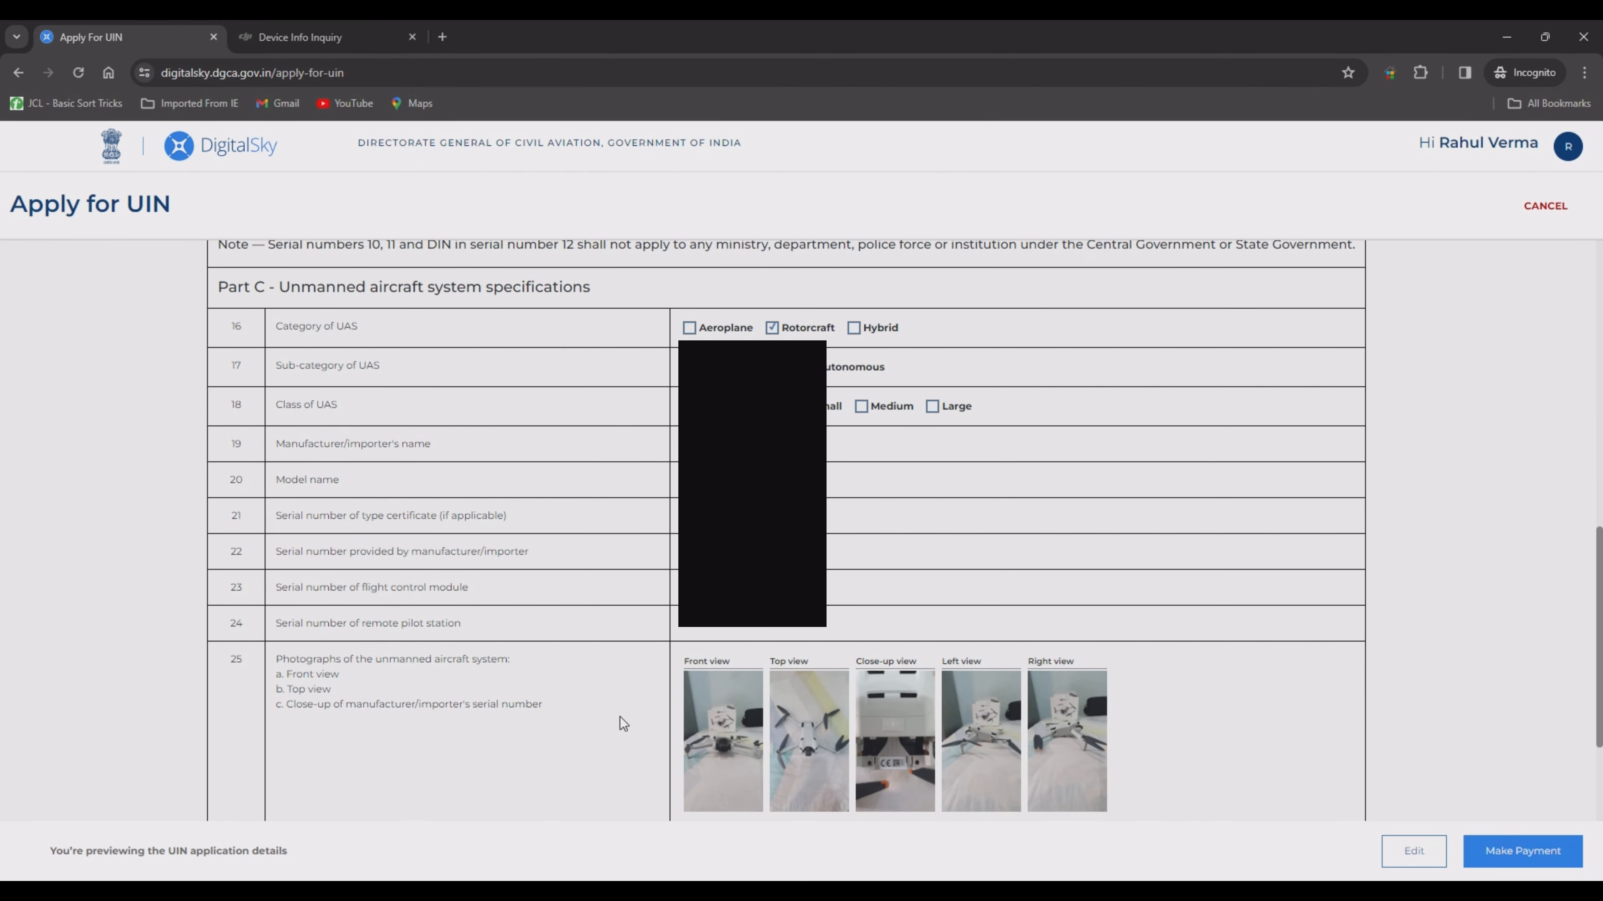
{"action": "scroll", "coordinate": [401, 431], "scroll_direction": "down", "scroll_amount": 2}
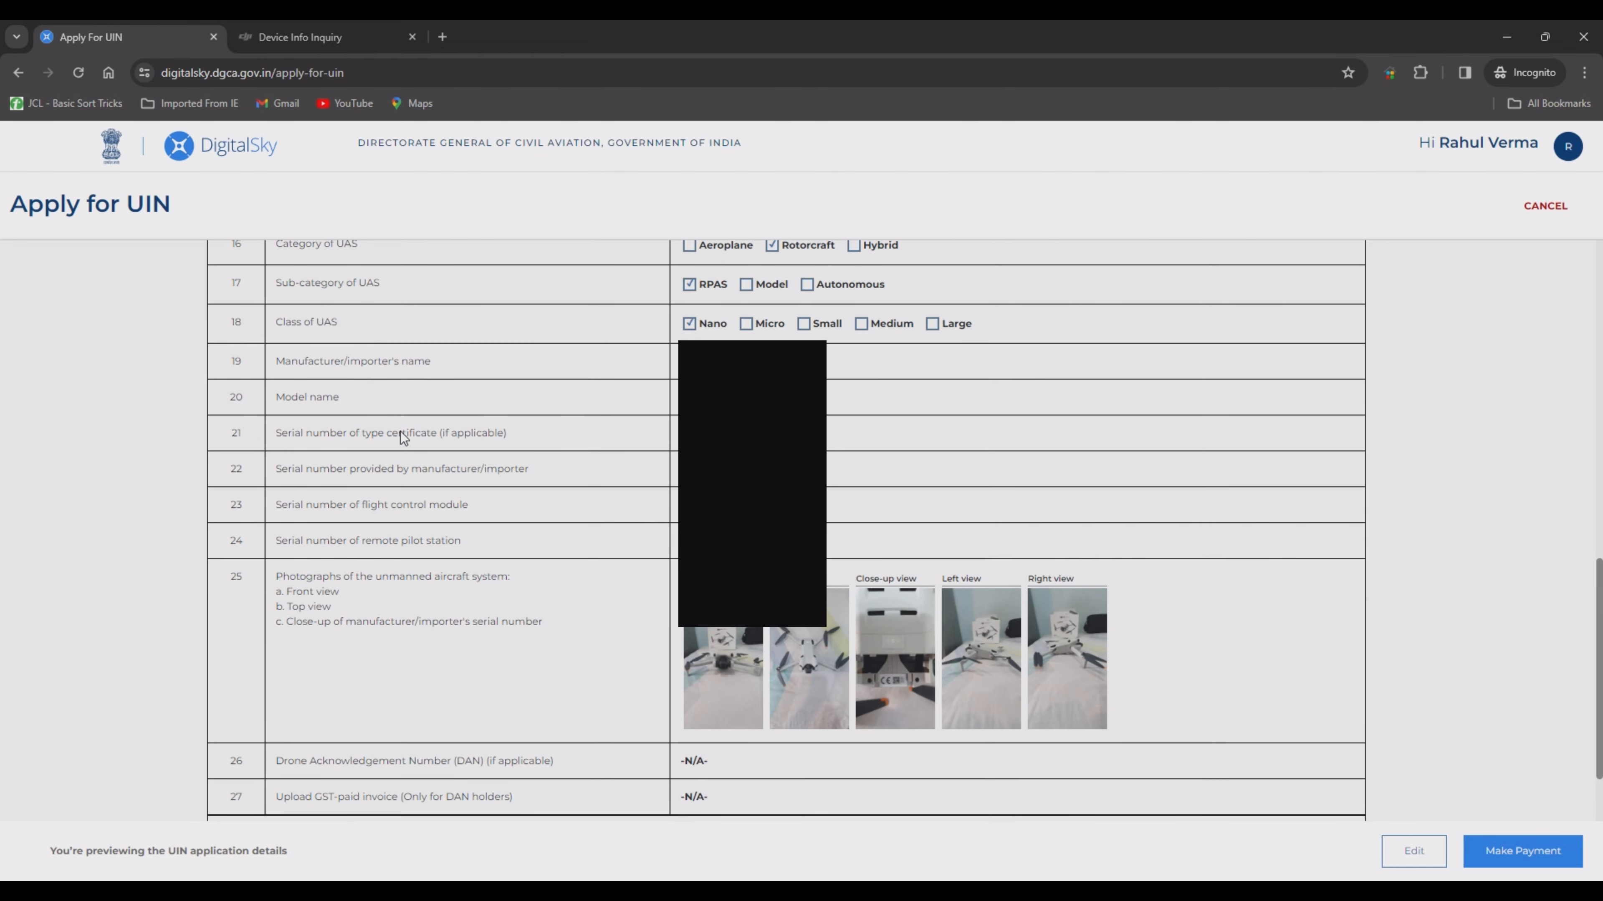
{"action": "scroll", "coordinate": [431, 423], "scroll_direction": "down", "scroll_amount": 2}
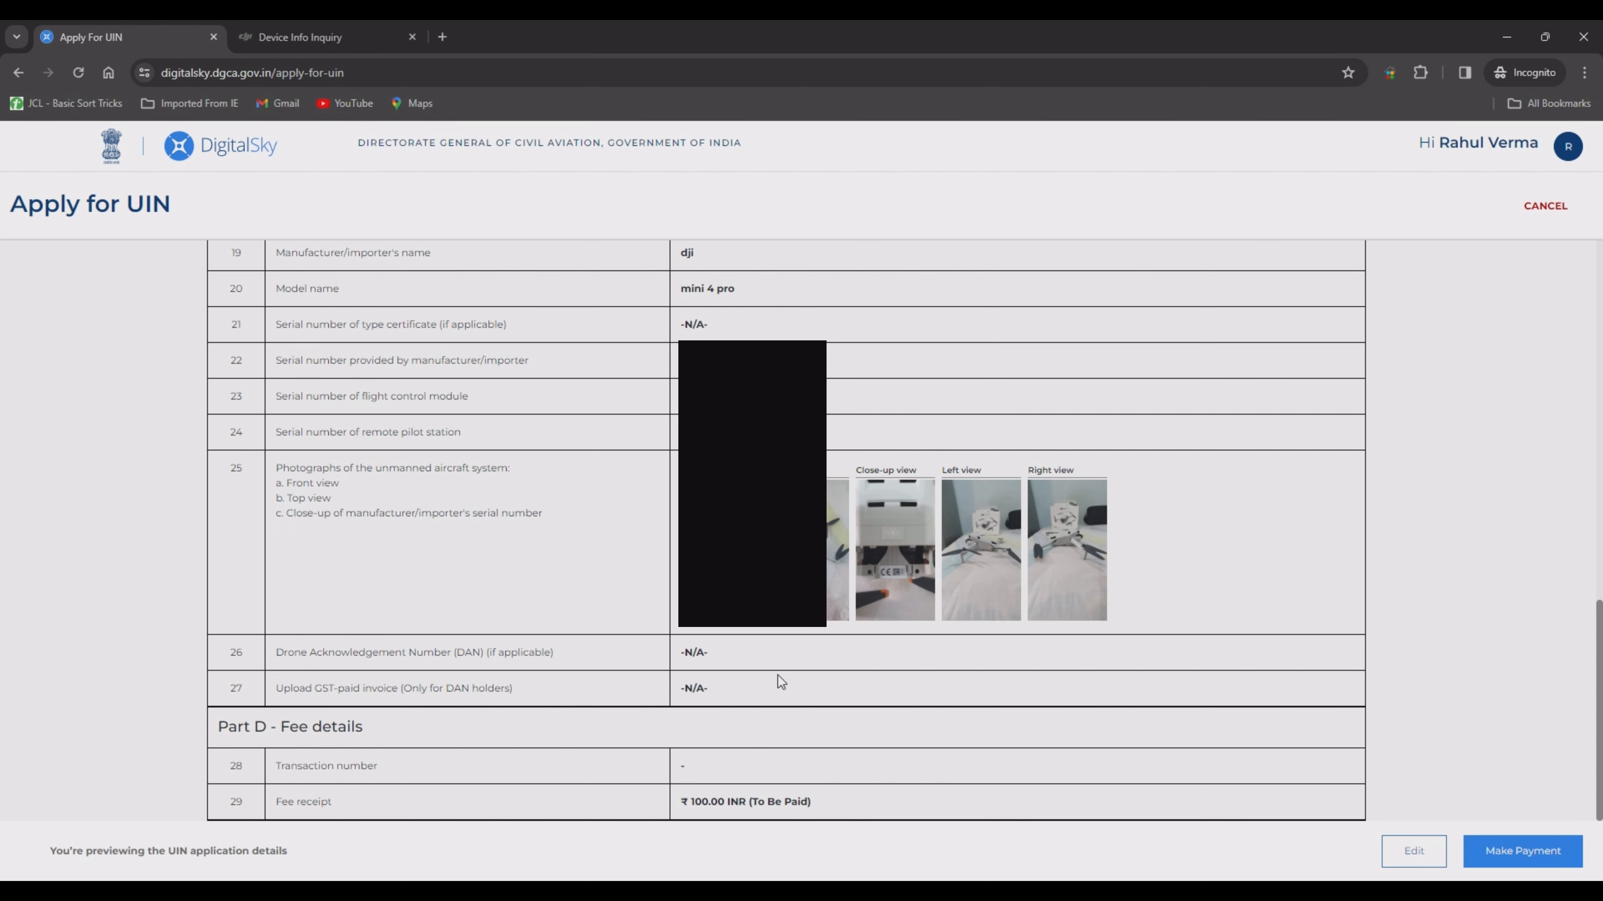
{"action": "double_click", "coordinate": [708, 801]}
{"action": "left_click", "coordinate": [1514, 851]}
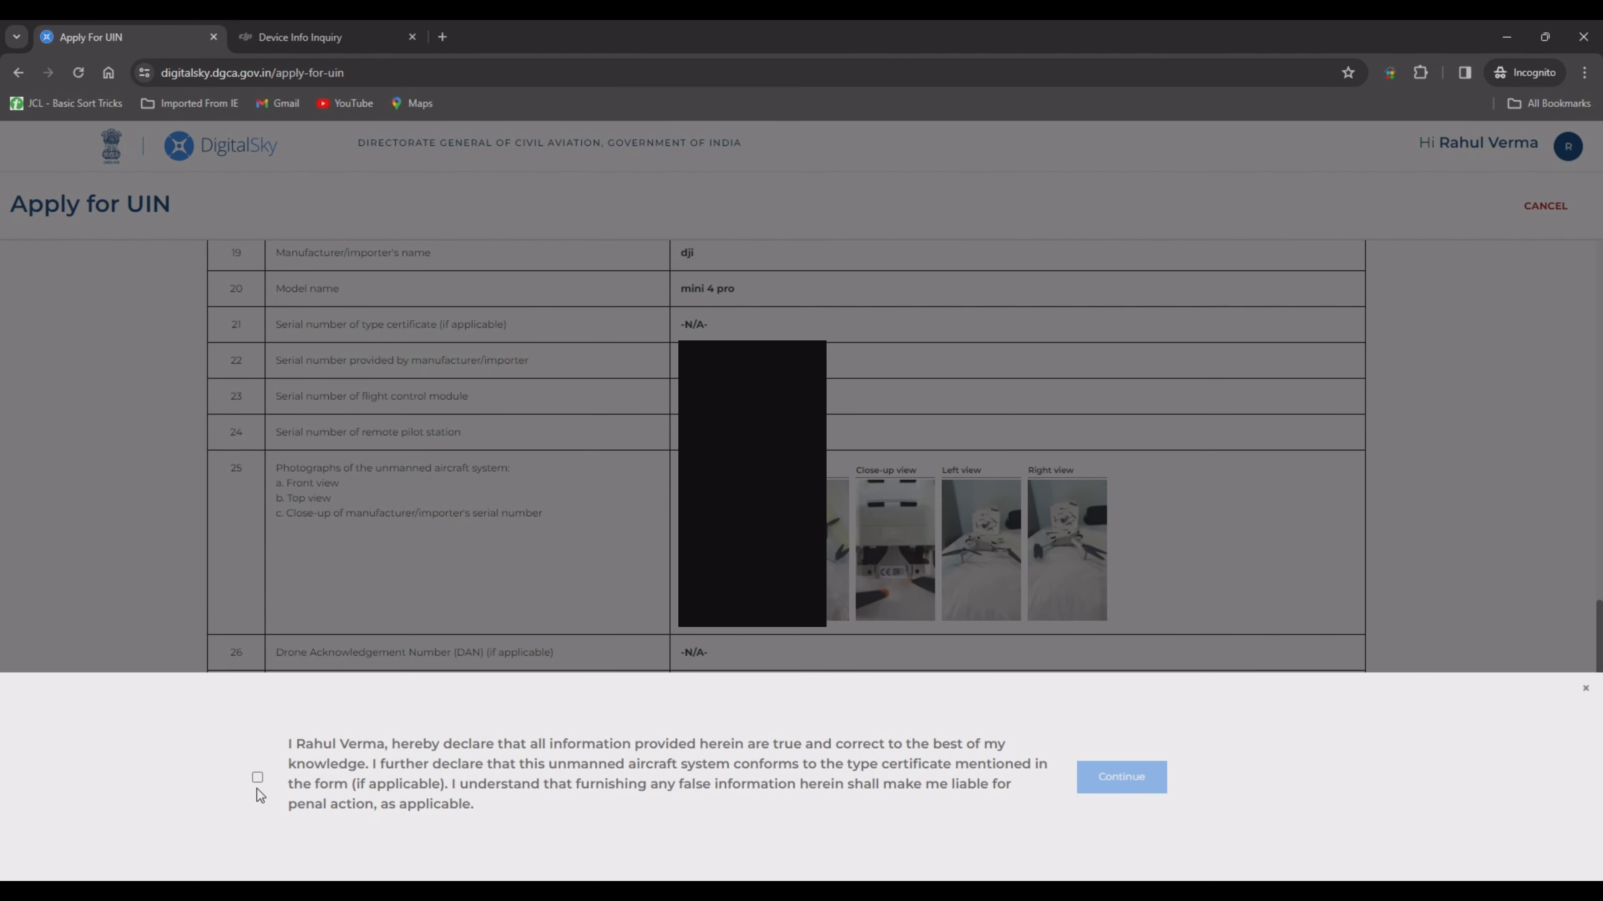
{"action": "left_click", "coordinate": [258, 777]}
{"action": "left_click", "coordinate": [1120, 777]}
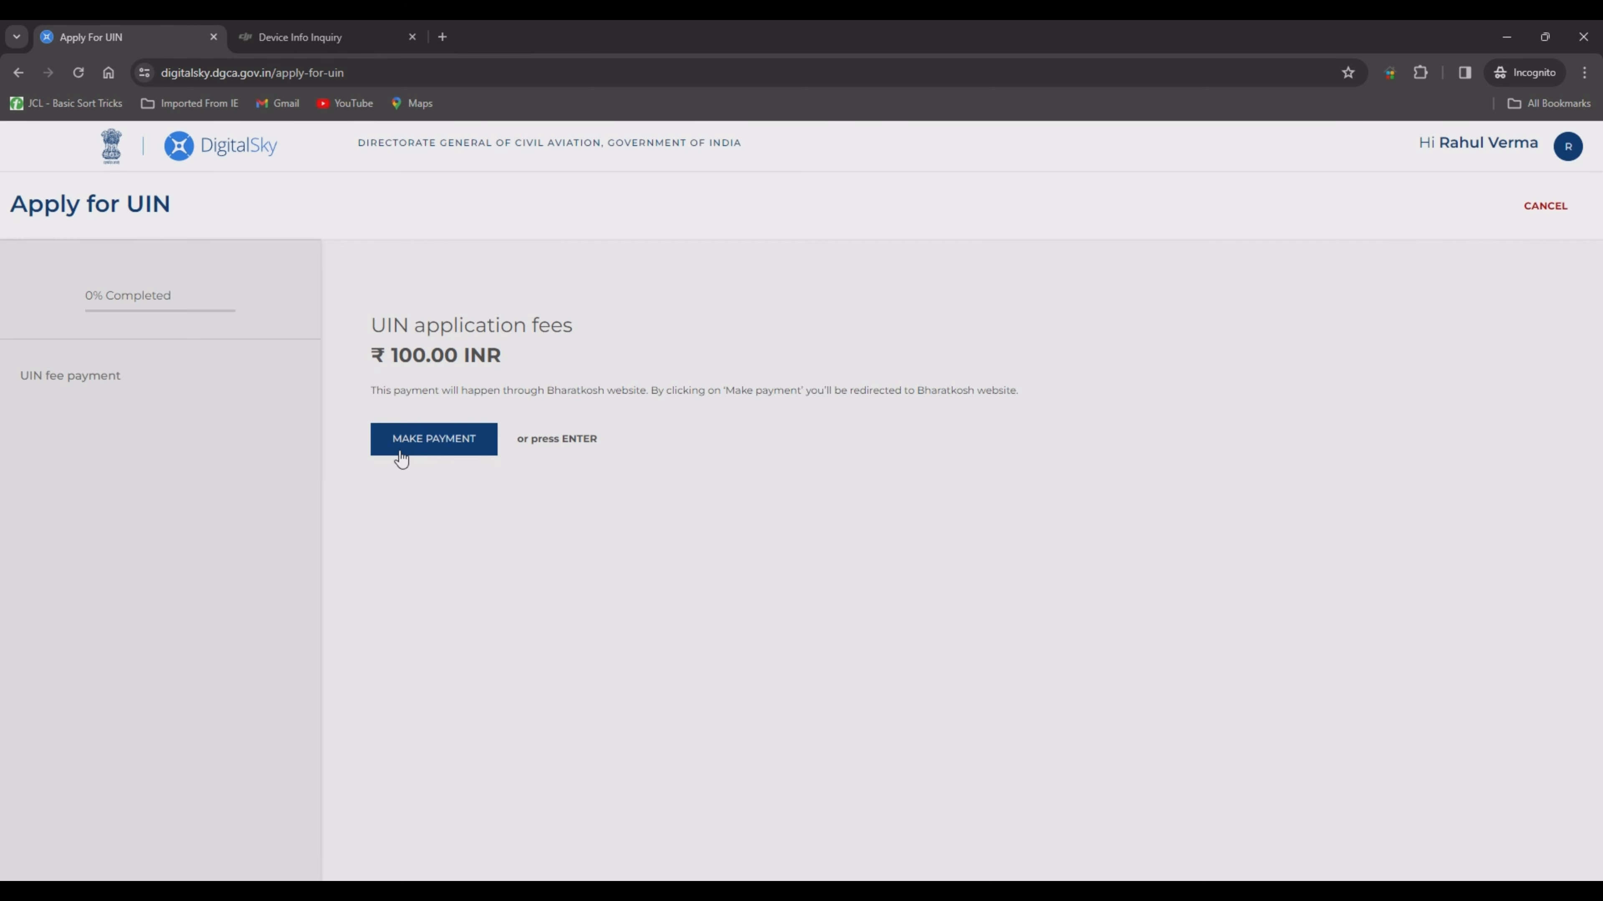
{"action": "left_click", "coordinate": [420, 436]}
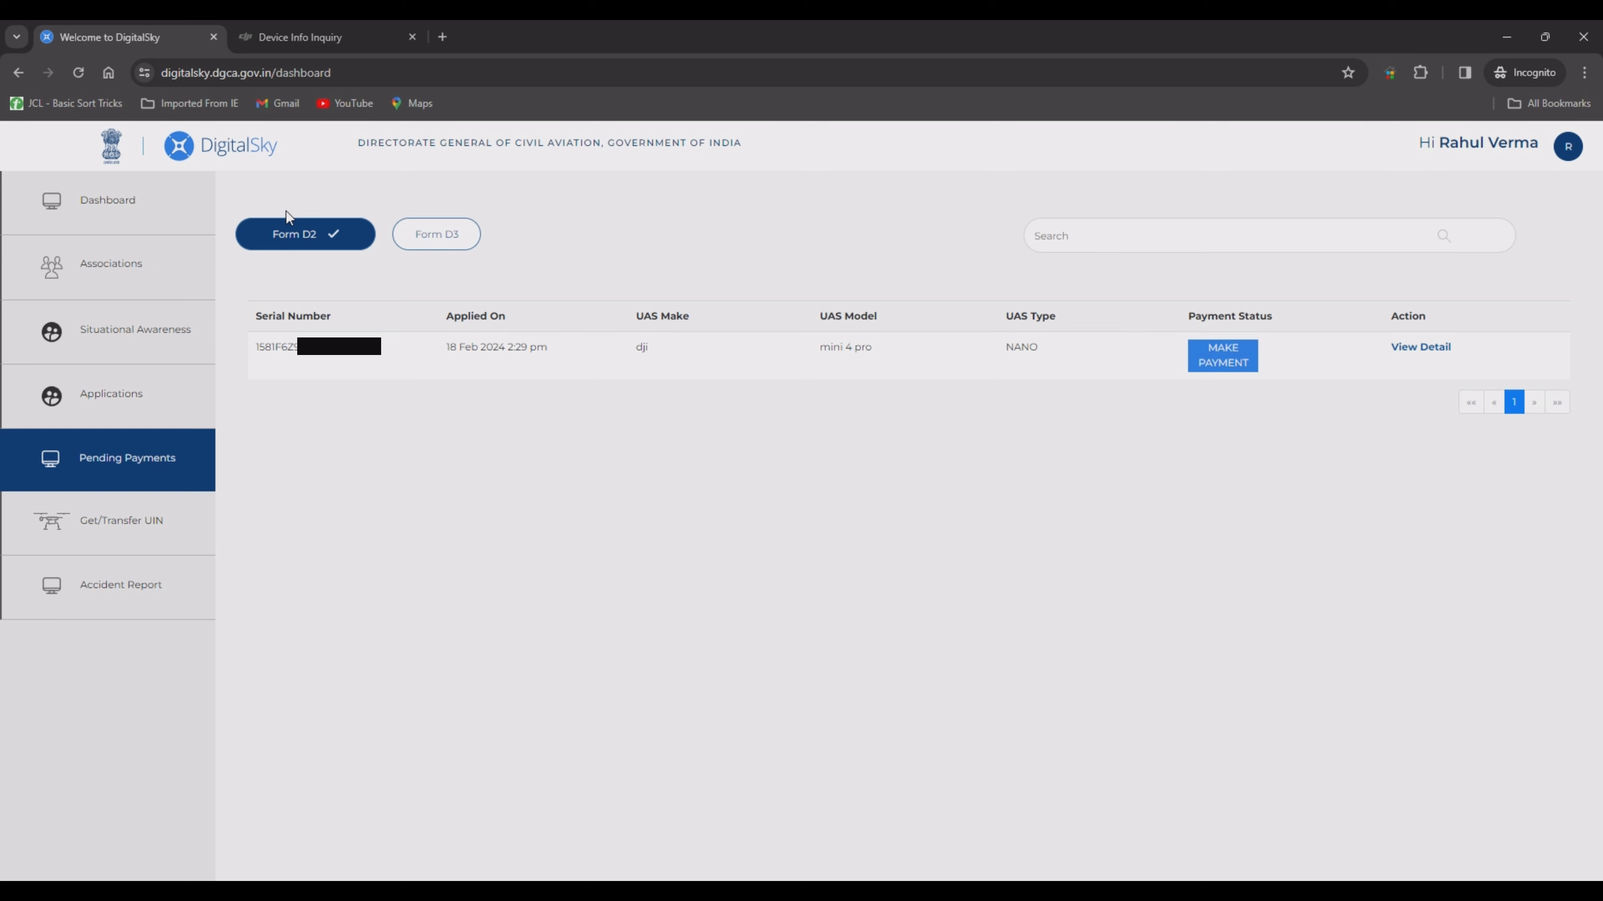
Step: Try to view the pending Form D2 application's details and make its UIN fee payment from the pending payments
{"action": "left_click", "coordinate": [1421, 346]}
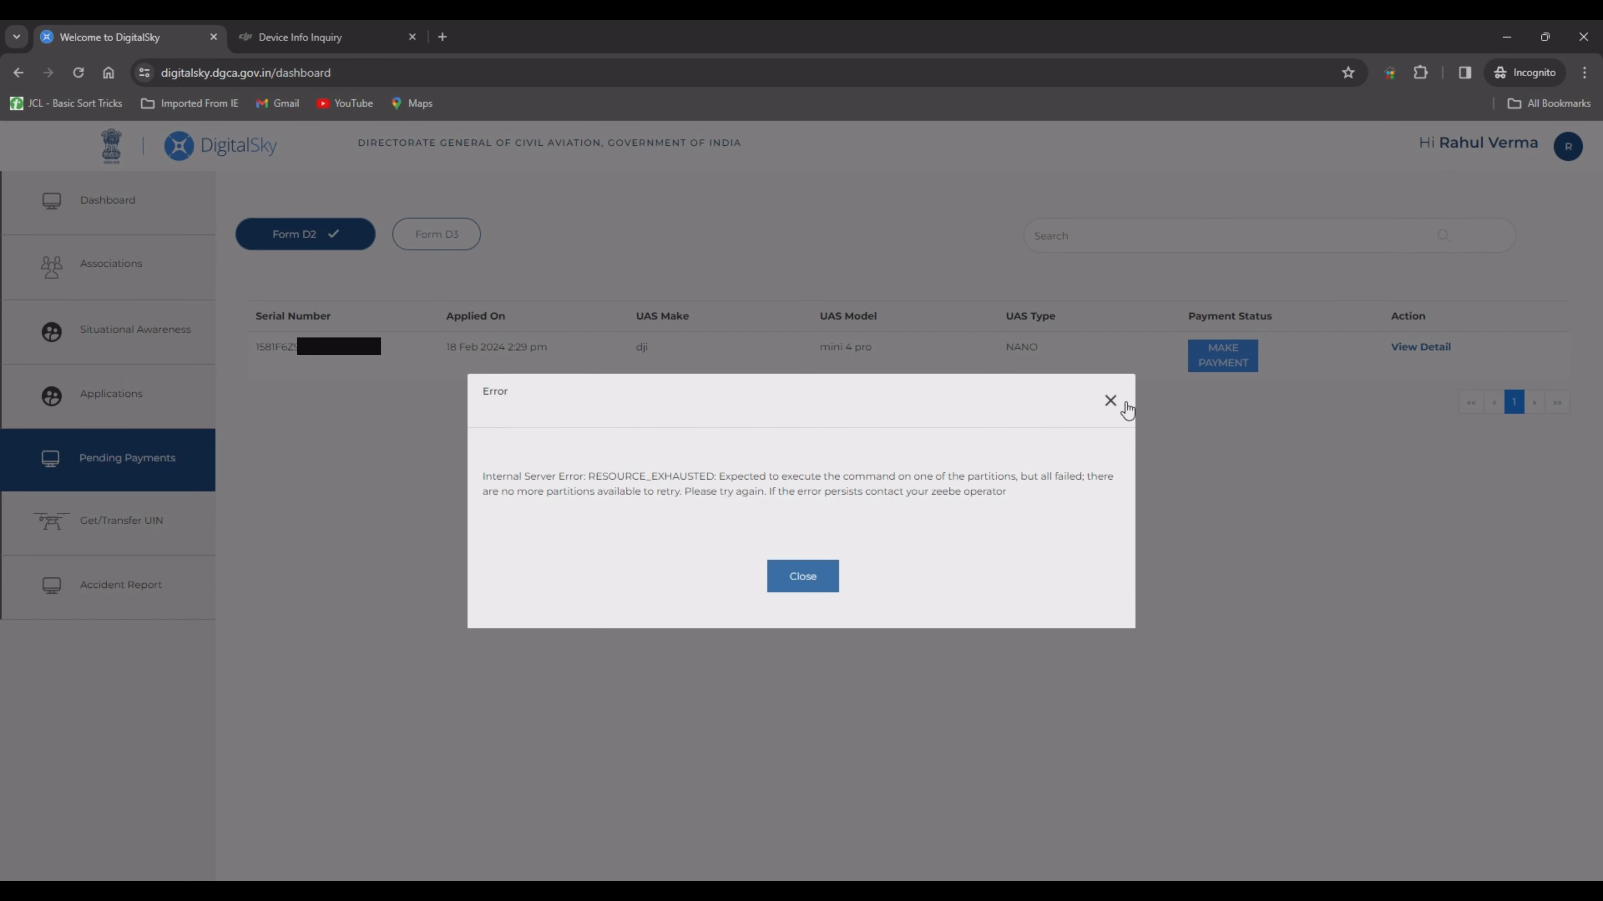
{"action": "left_click", "coordinate": [1111, 400]}
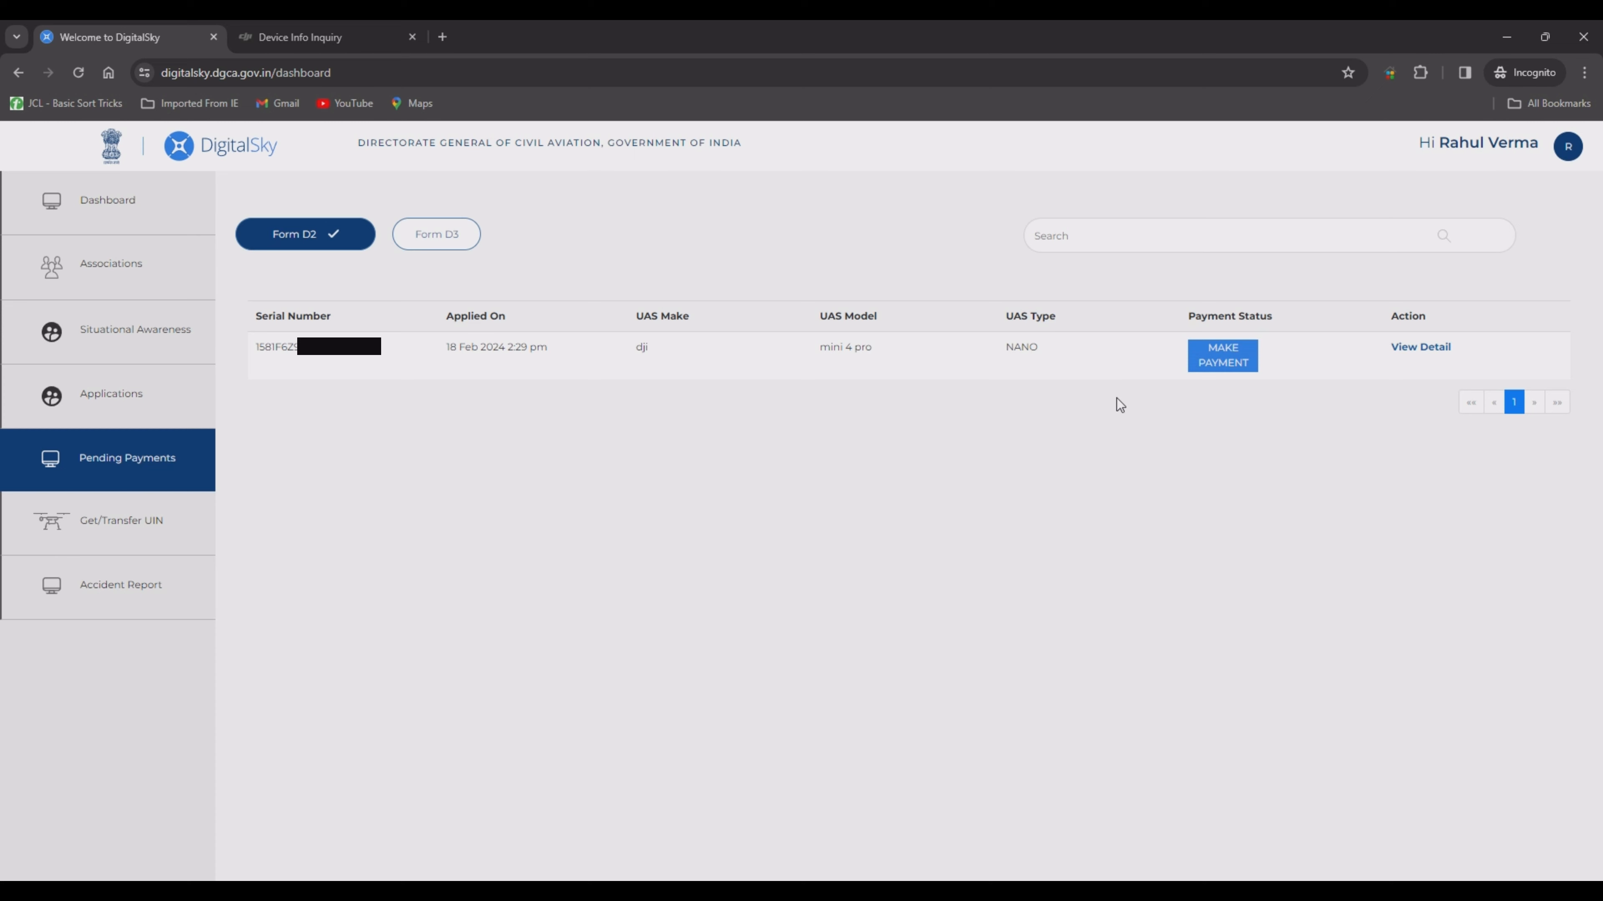
{"action": "left_click", "coordinate": [1218, 361]}
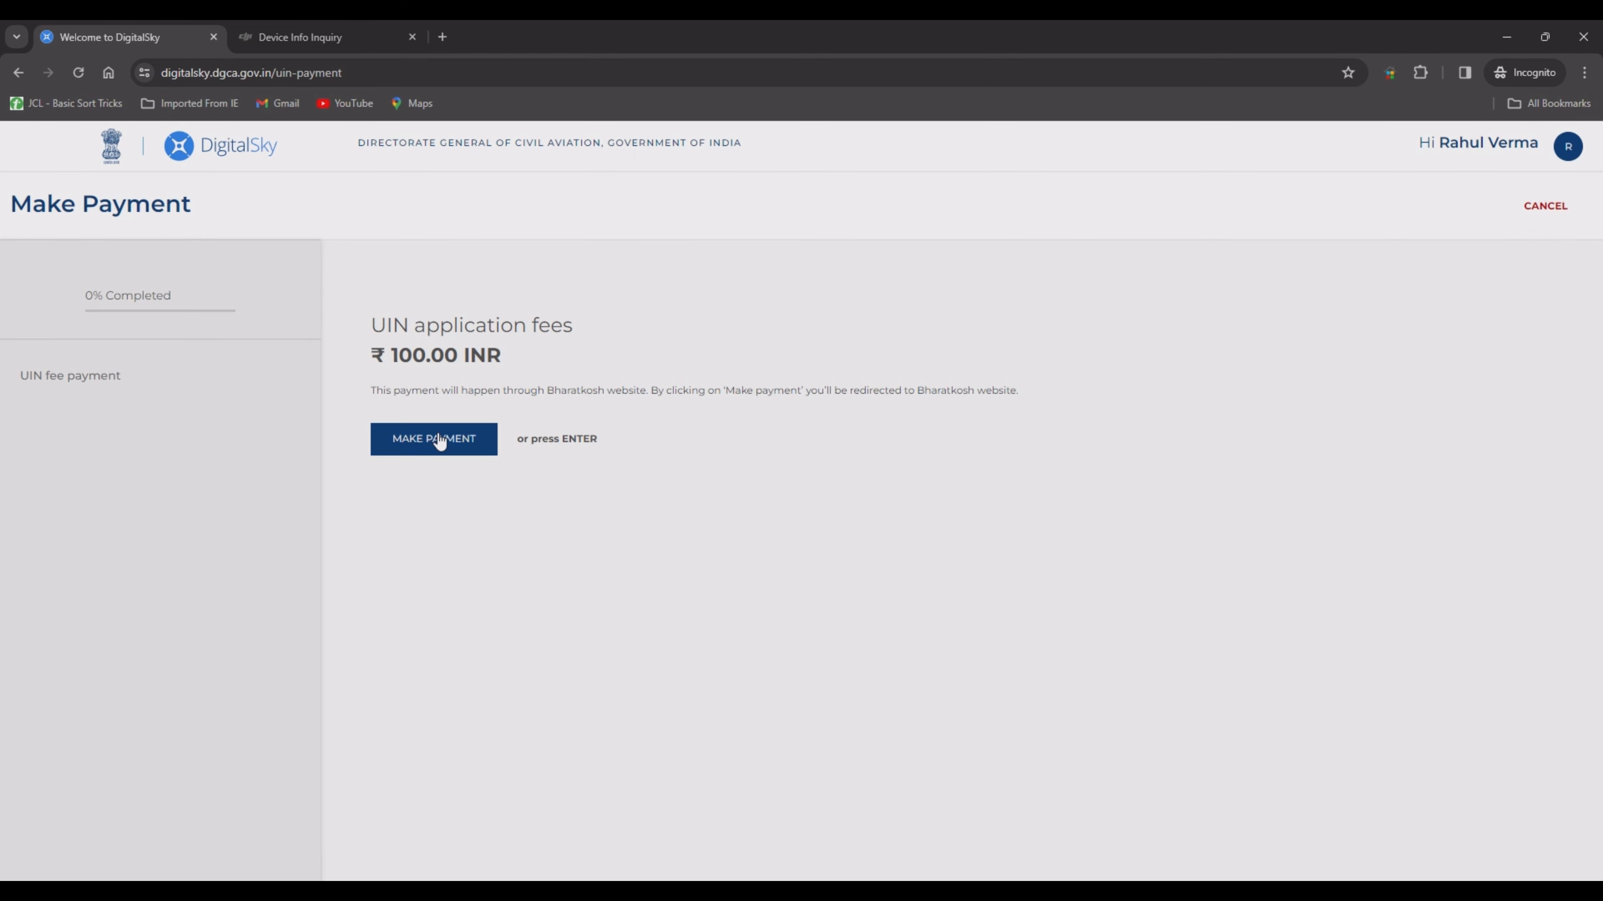
{"action": "left_click", "coordinate": [434, 441]}
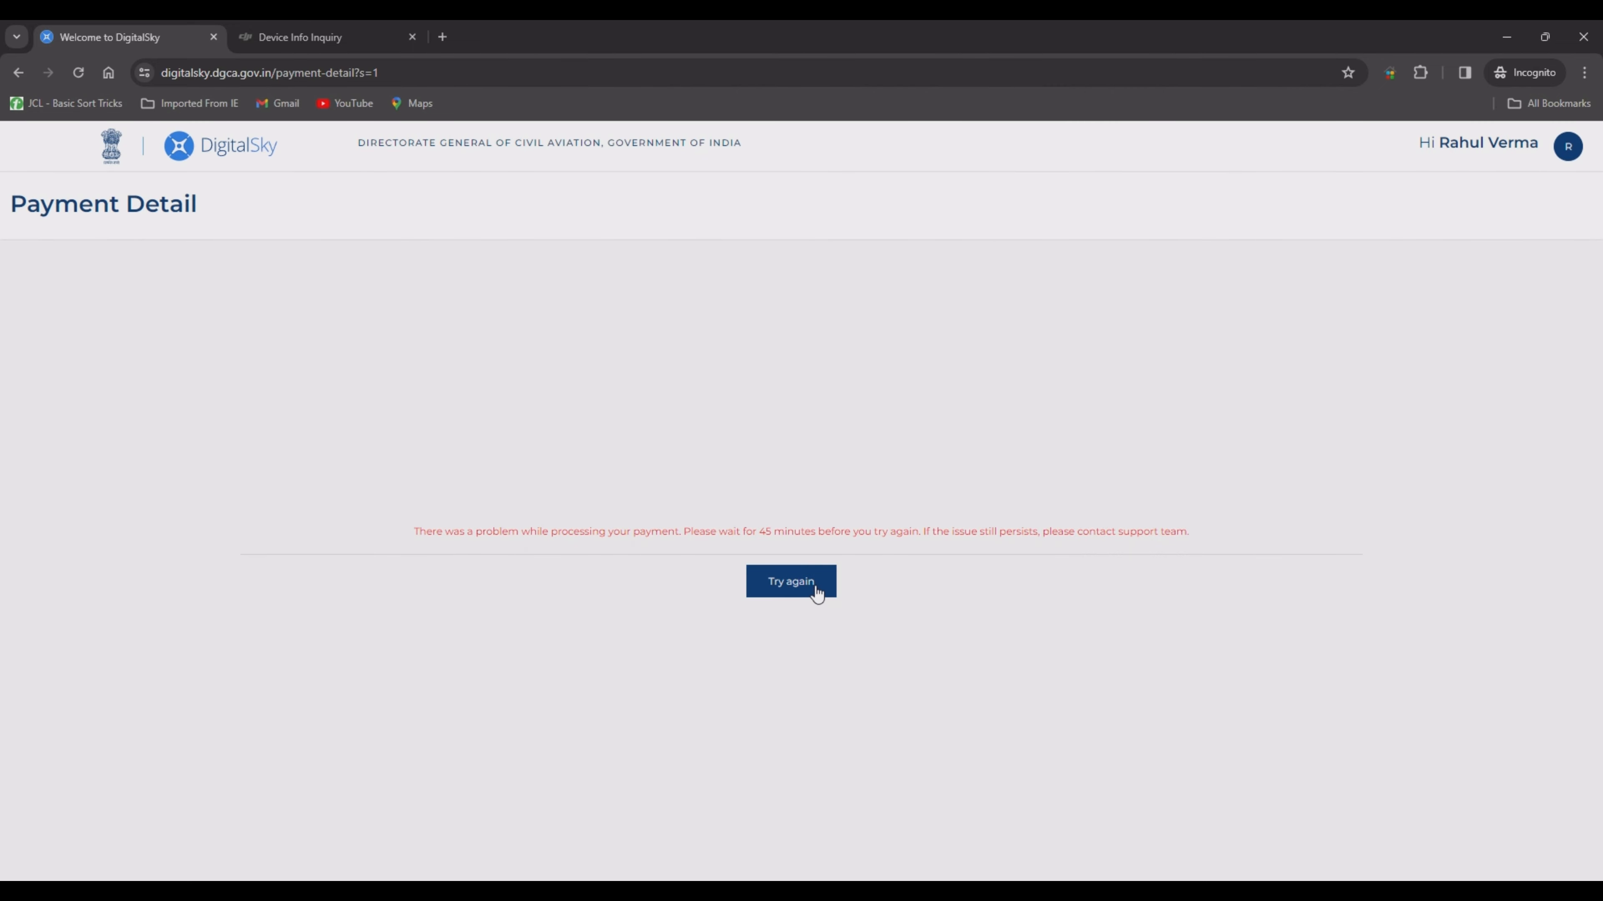
{"action": "left_click_drag", "start_coordinate": [414, 536], "coordinate": [1193, 537]}
{"action": "left_click", "coordinate": [1195, 552]}
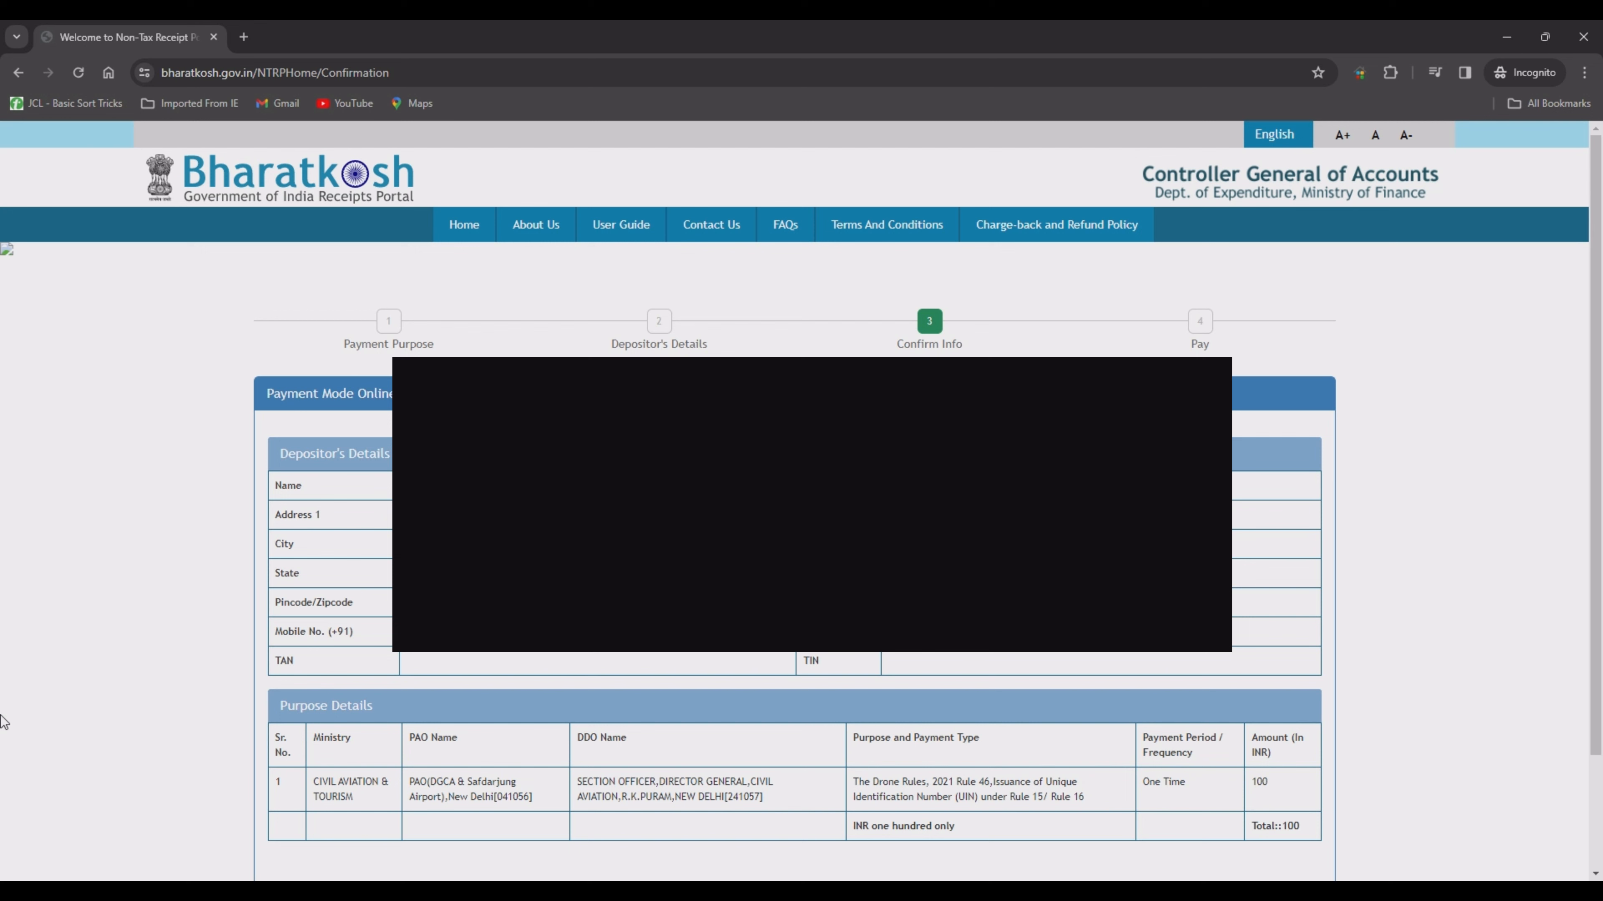
Step: On Bharatkosh, confirm the depositor and purpose details, and pay the 100 INR fee by UPI through the HDFC Bank gateway
{"action": "scroll", "coordinate": [3, 470], "scroll_direction": "down", "scroll_amount": 3}
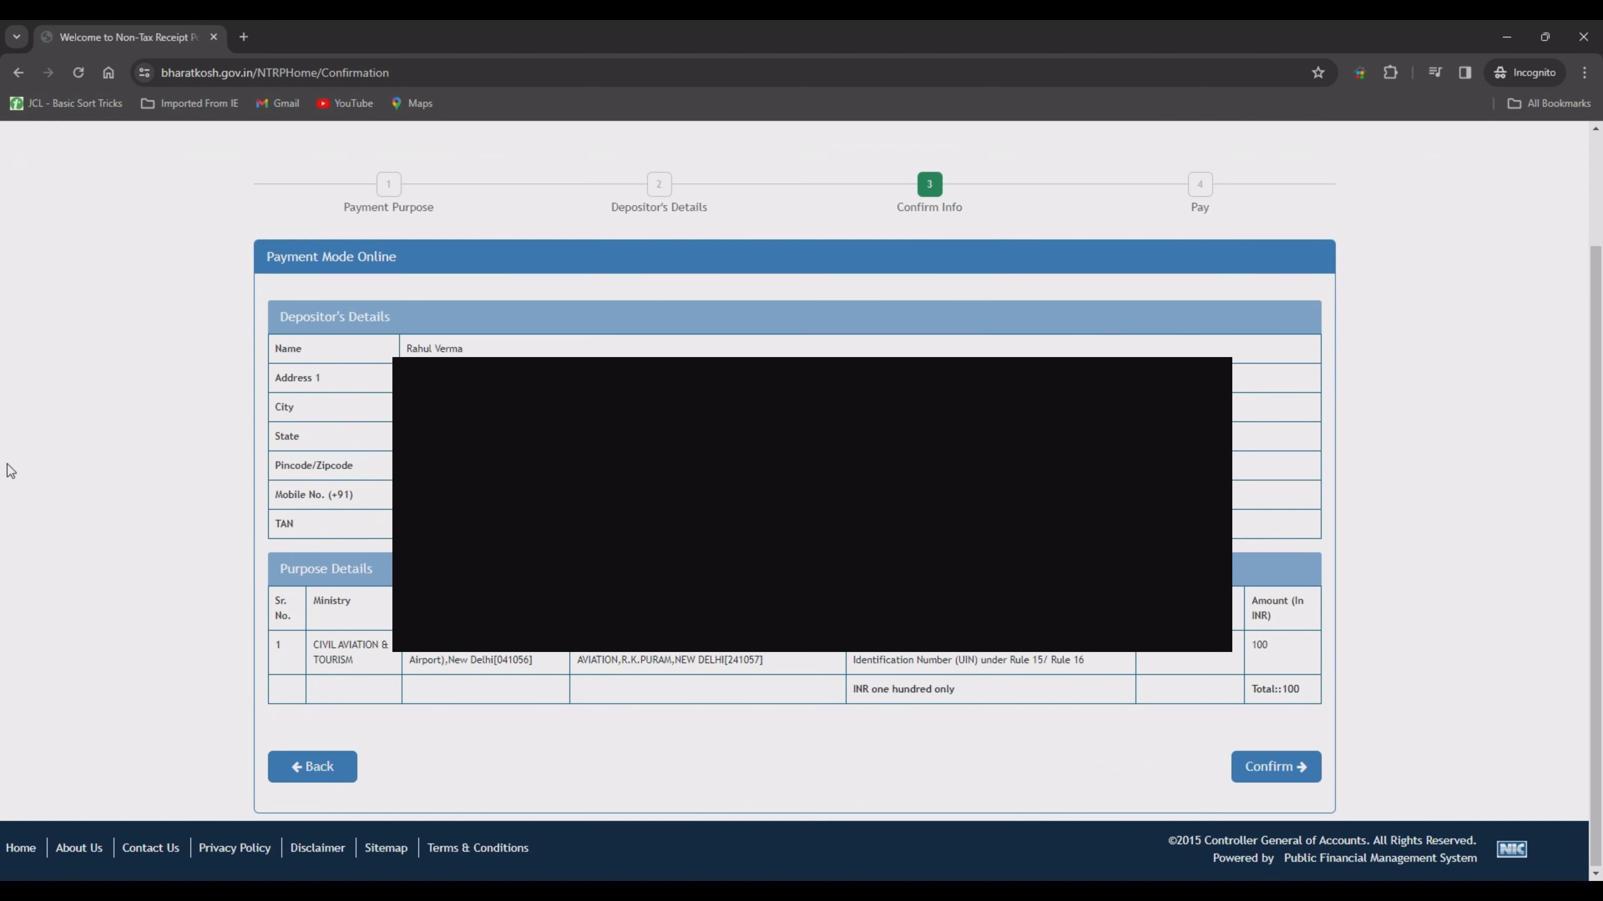
{"action": "left_click", "coordinate": [1277, 768]}
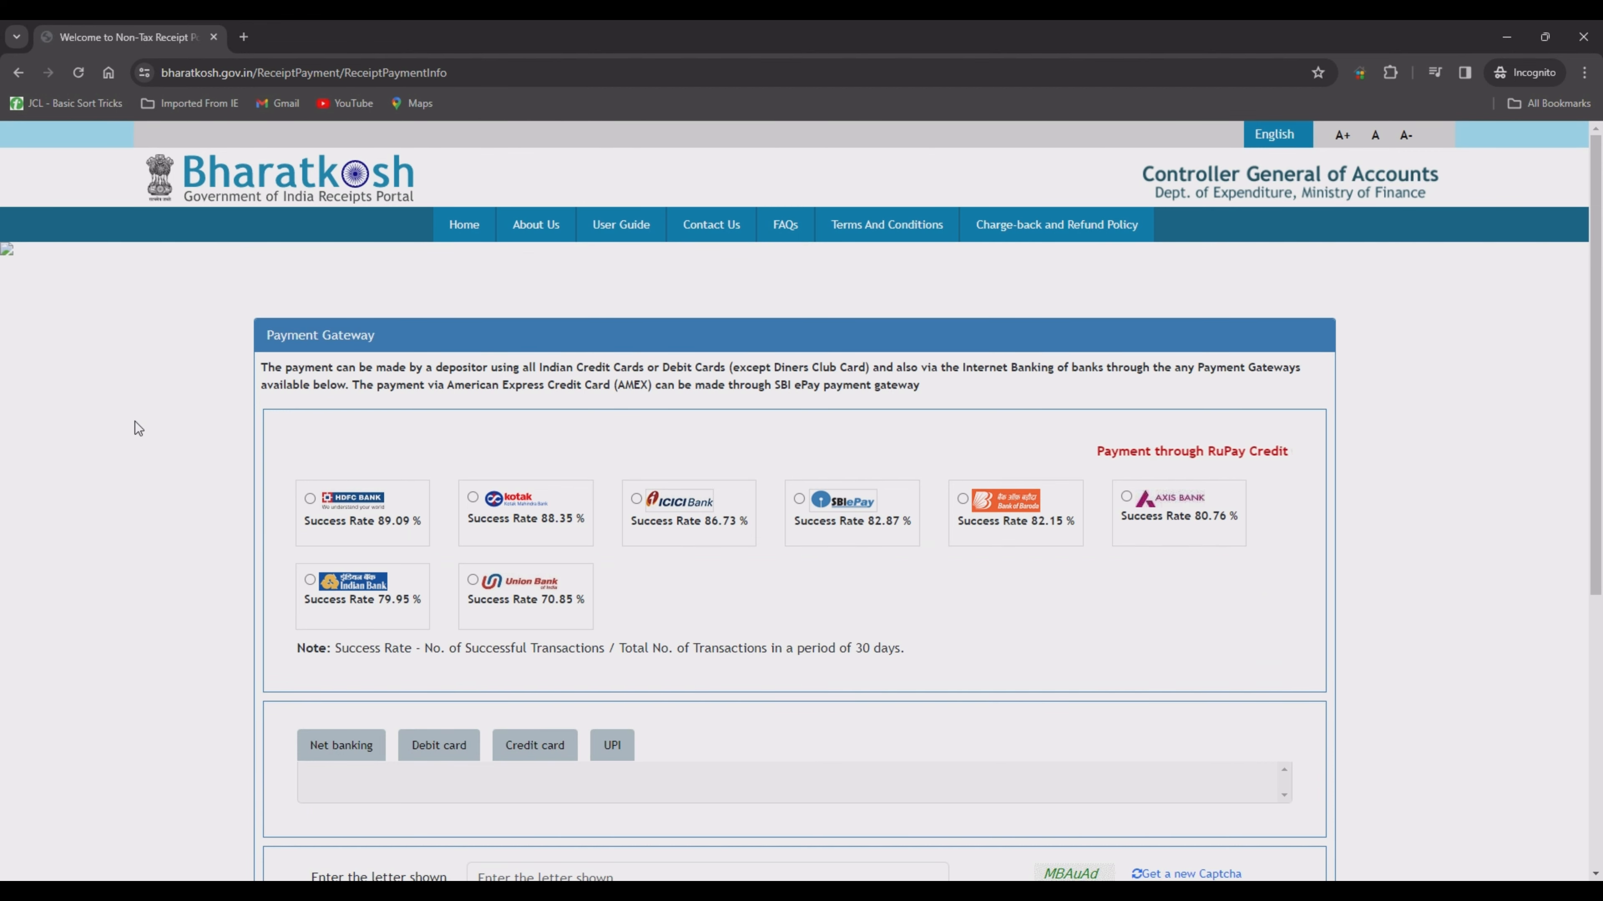
{"action": "scroll", "coordinate": [143, 436], "scroll_direction": "down", "scroll_amount": 5}
{"action": "scroll", "coordinate": [146, 439], "scroll_direction": "up", "scroll_amount": 3}
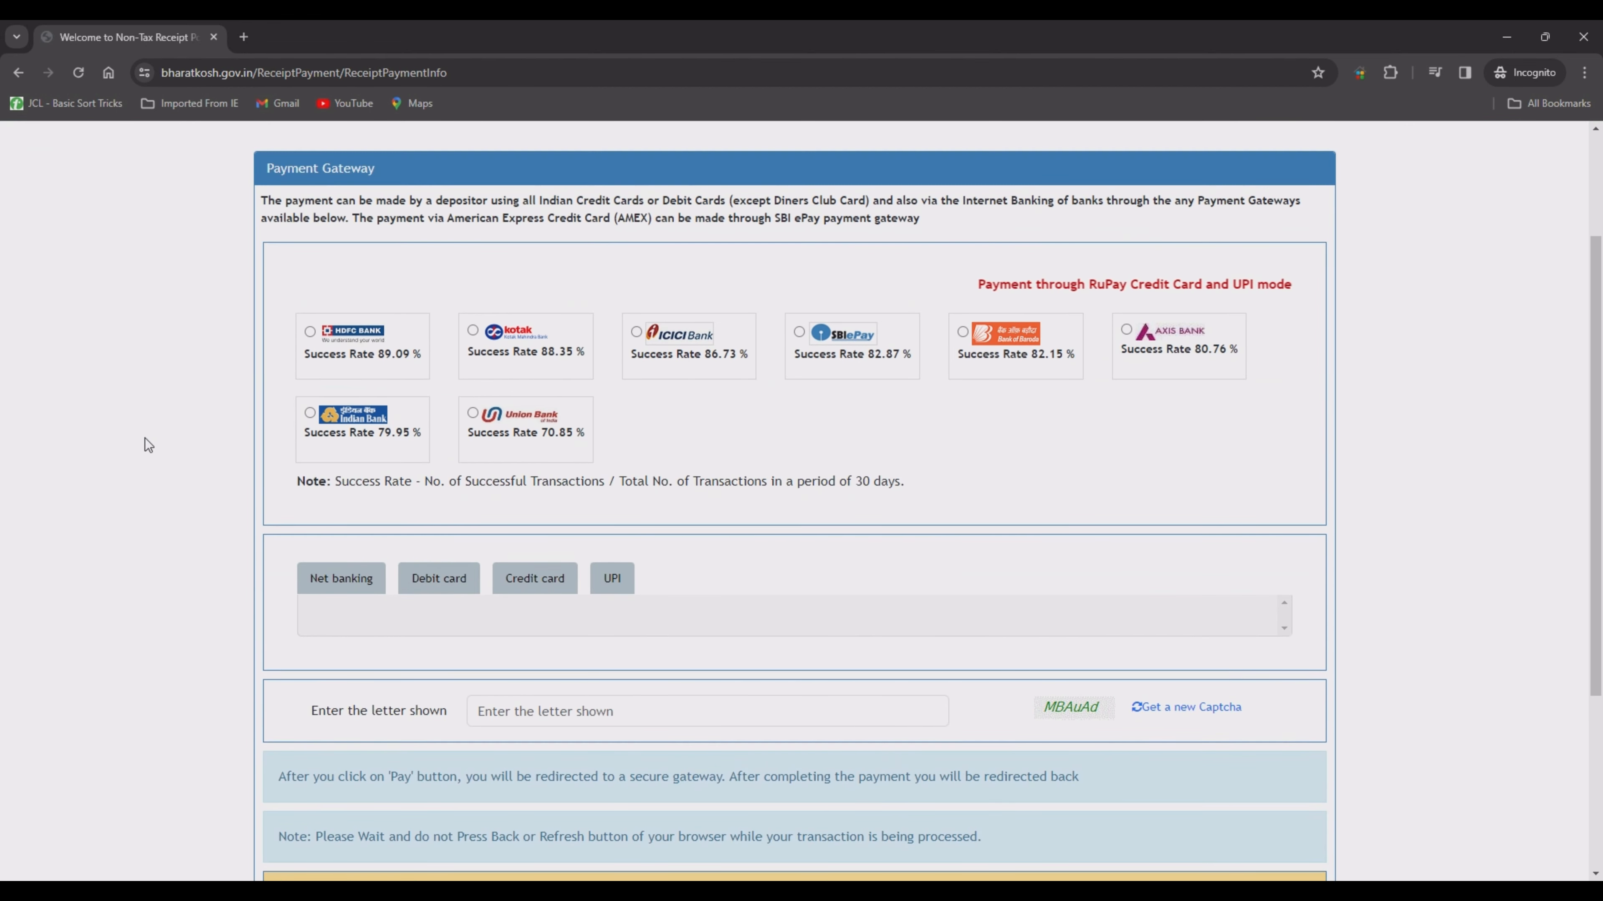
{"action": "left_click", "coordinate": [609, 592]}
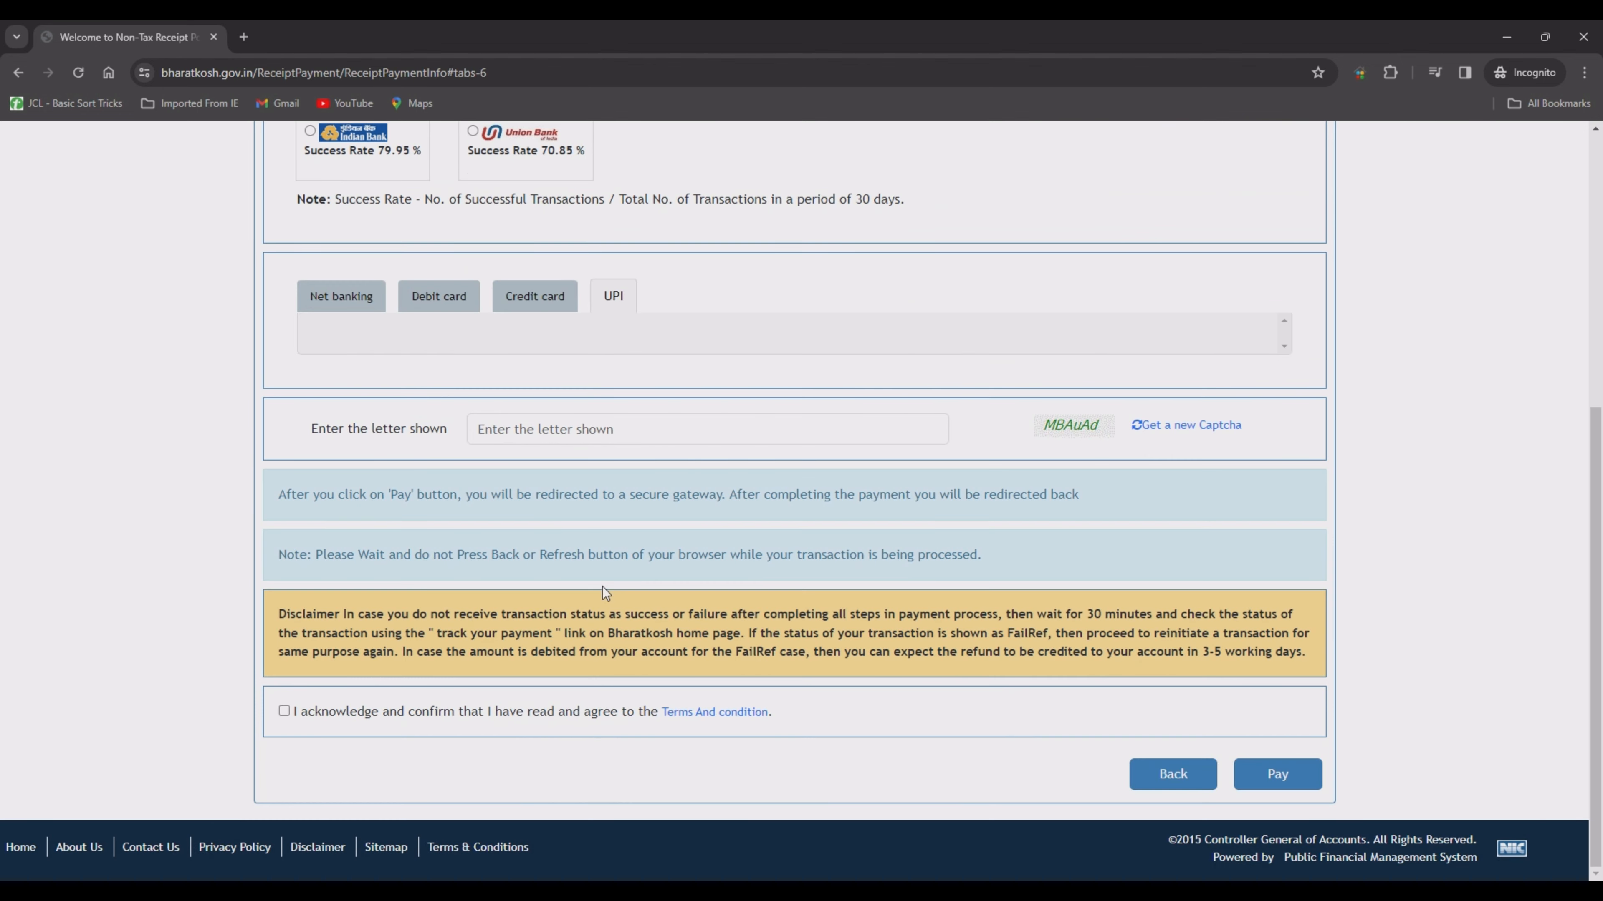
{"action": "scroll", "coordinate": [637, 439], "scroll_direction": "up", "scroll_amount": 5}
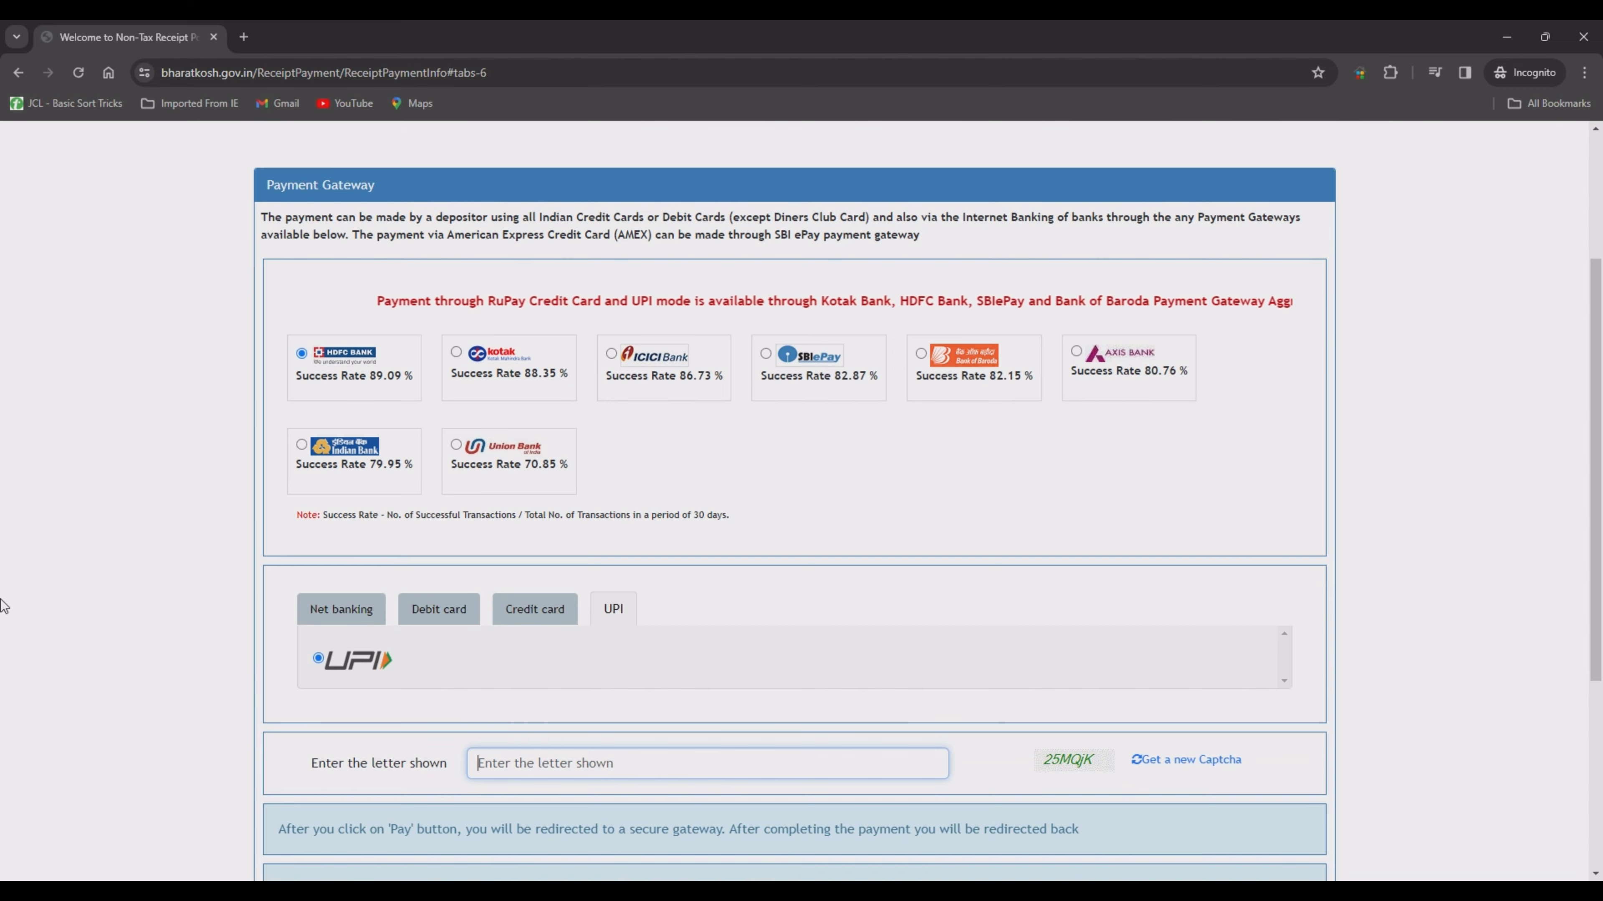
{"action": "scroll", "coordinate": [16, 597], "scroll_direction": "down", "scroll_amount": 3}
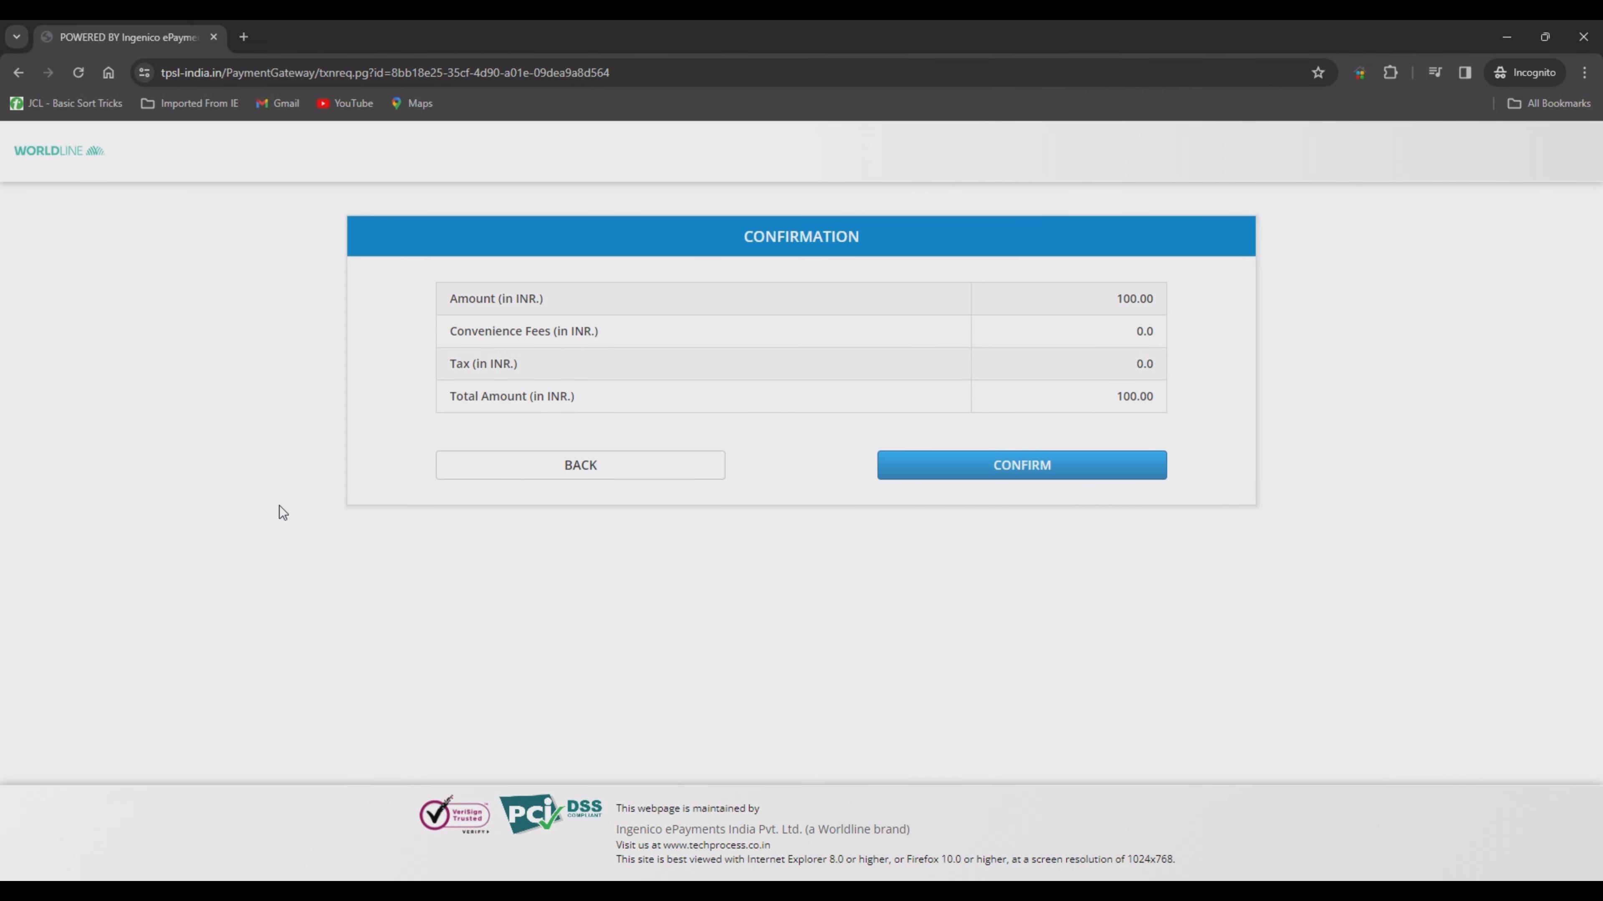
{"action": "left_click", "coordinate": [1002, 465]}
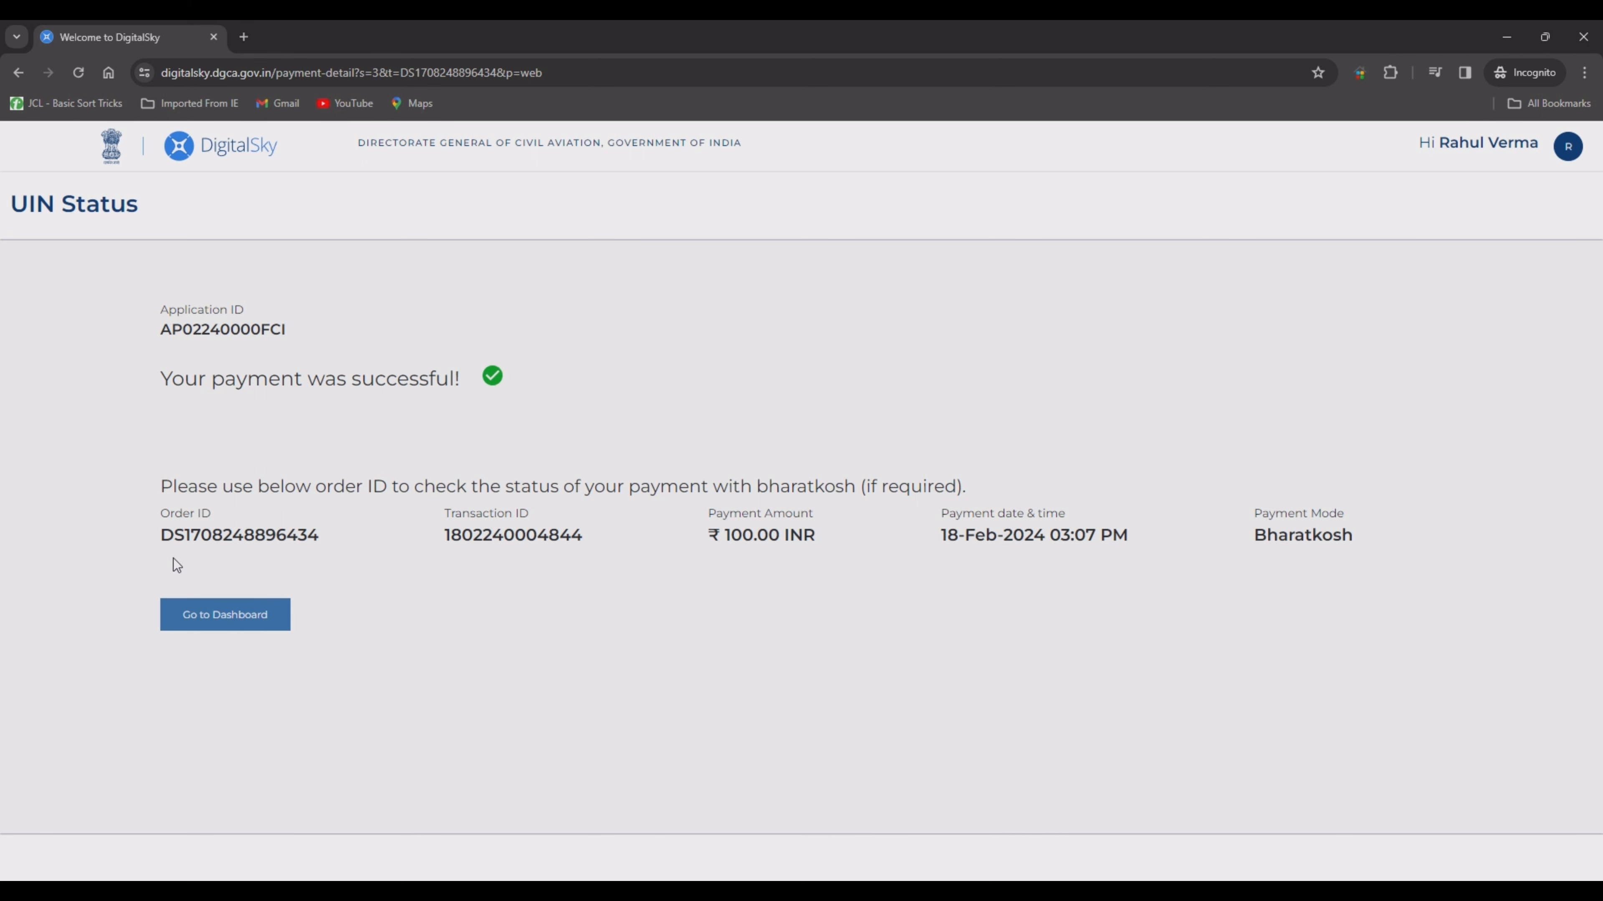
Step: Return to the dashboard after the payment and view the list of UINs issued for the registered drones
{"action": "left_click", "coordinate": [224, 612]}
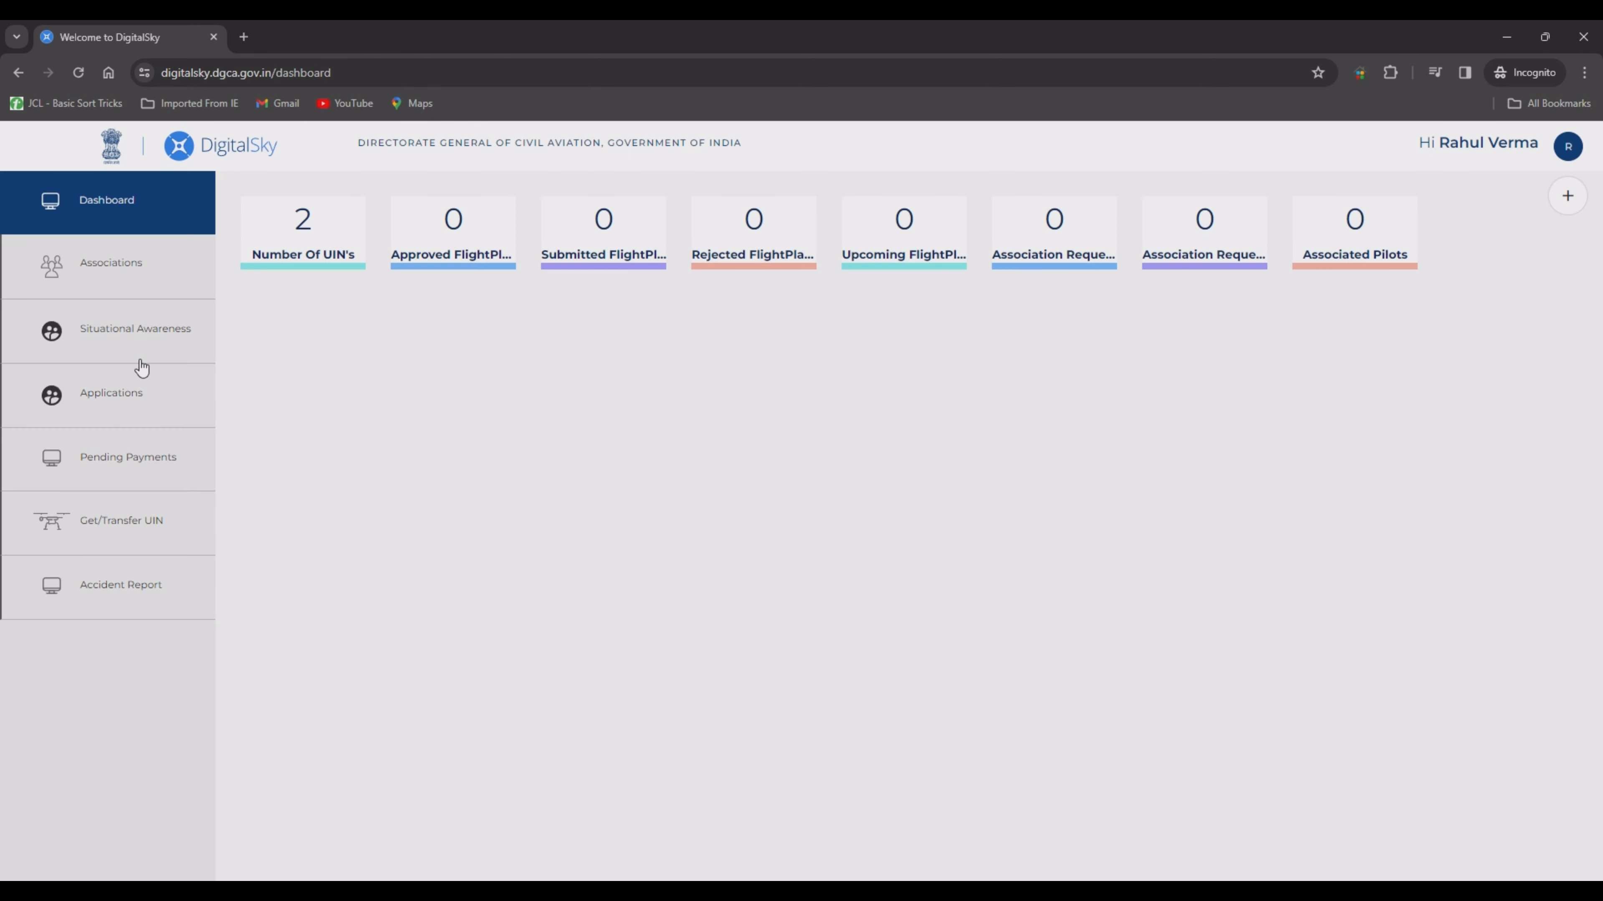
{"action": "left_click", "coordinate": [102, 521]}
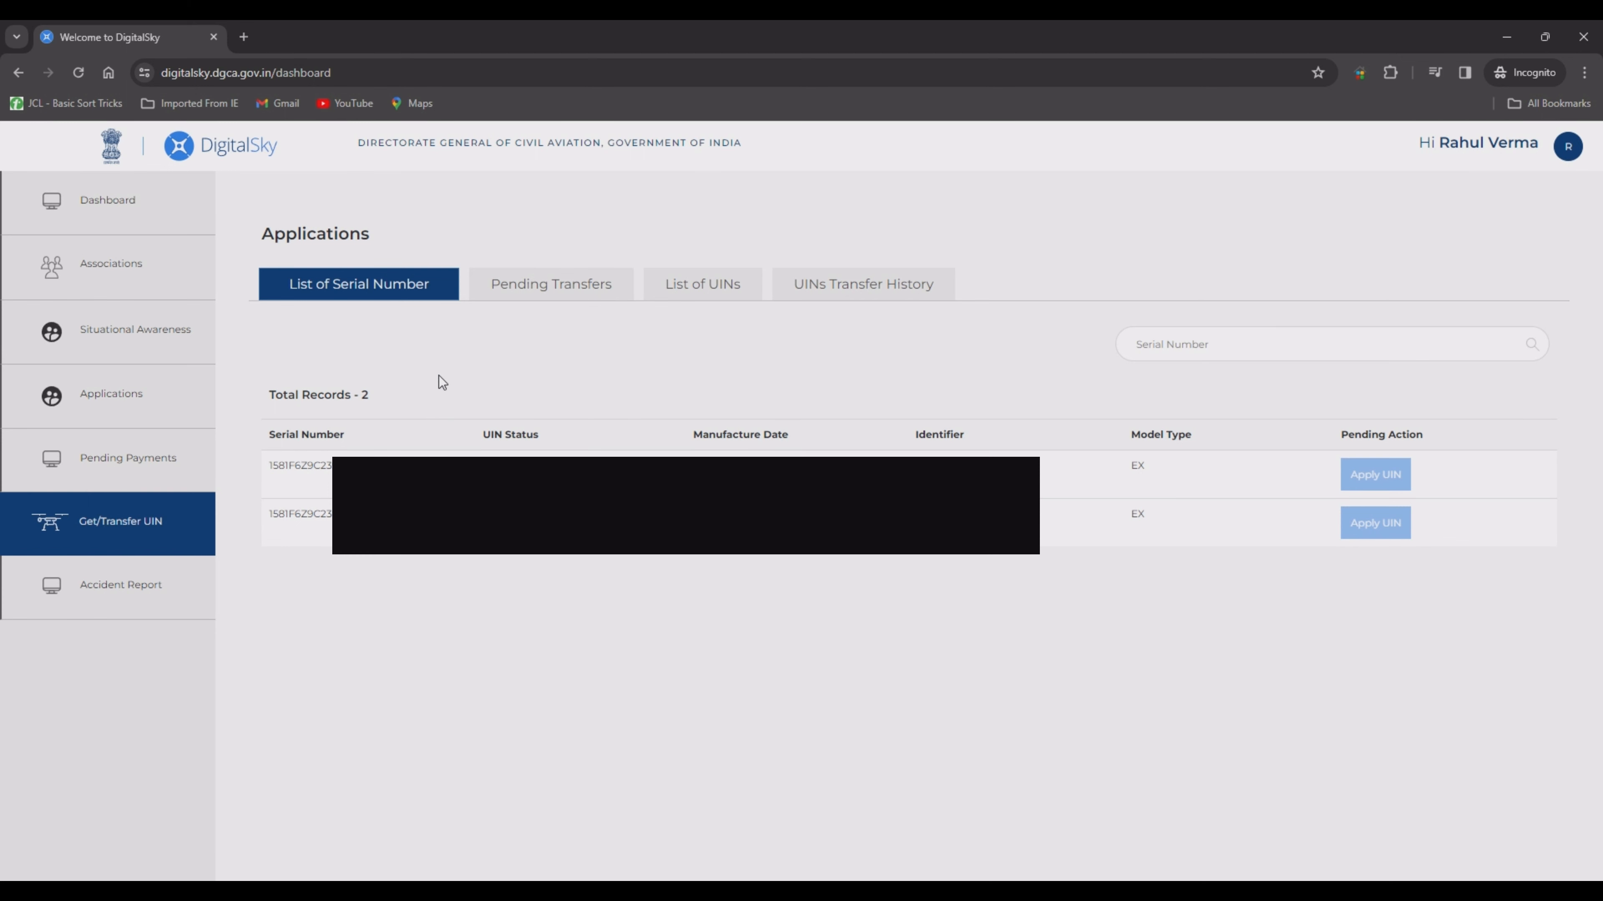
{"action": "left_click", "coordinate": [575, 287]}
{"action": "left_click", "coordinate": [859, 286]}
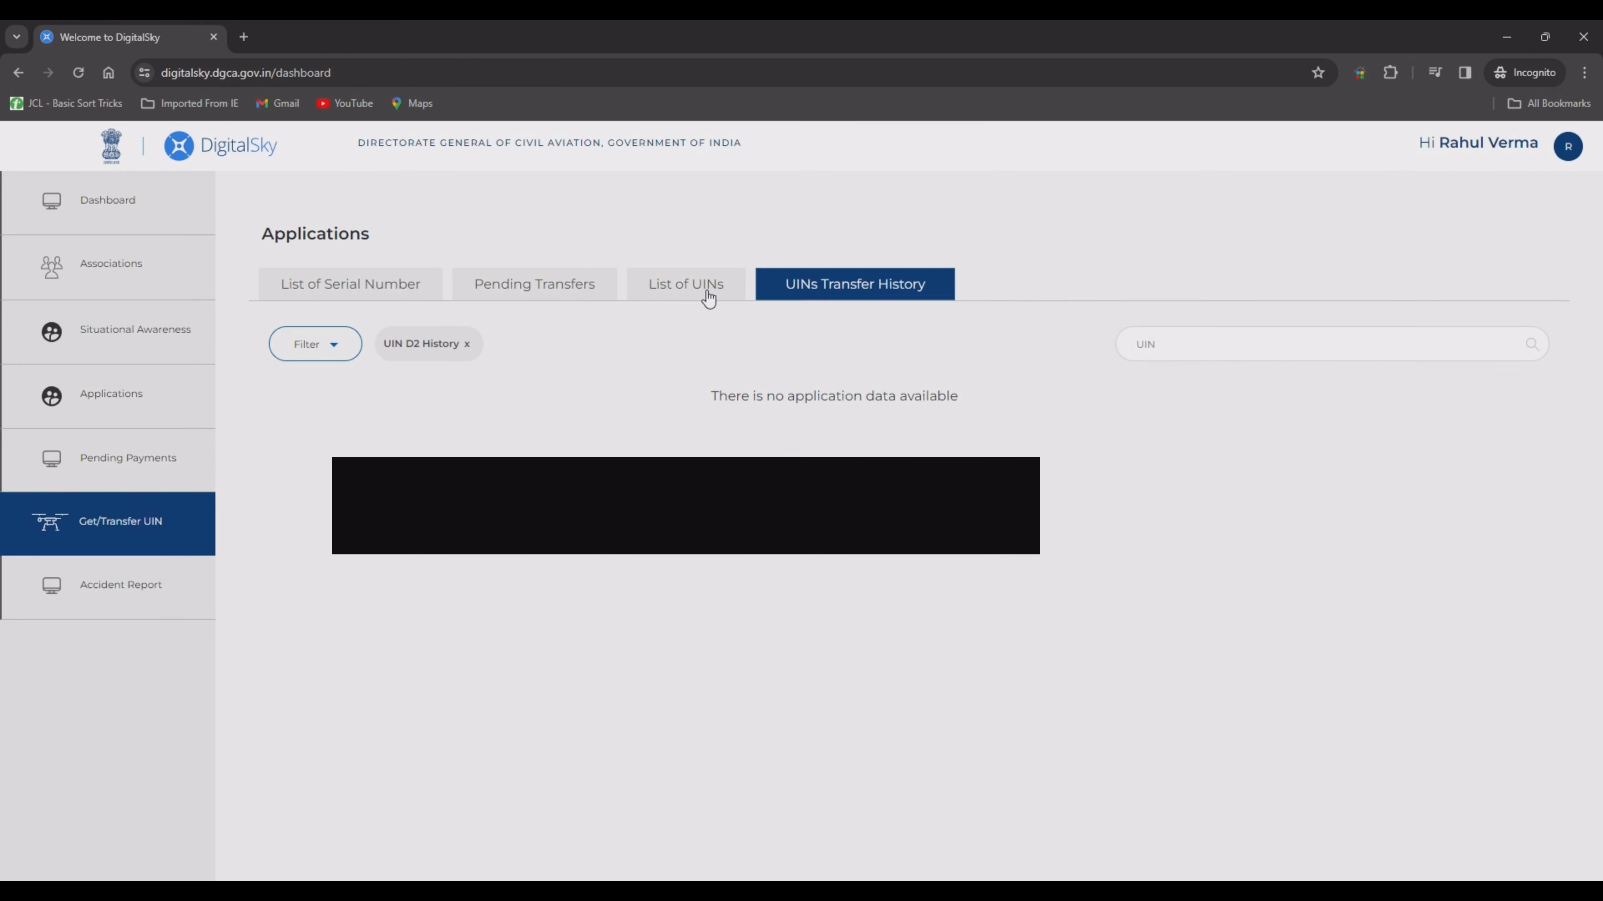
{"action": "left_click", "coordinate": [708, 293]}
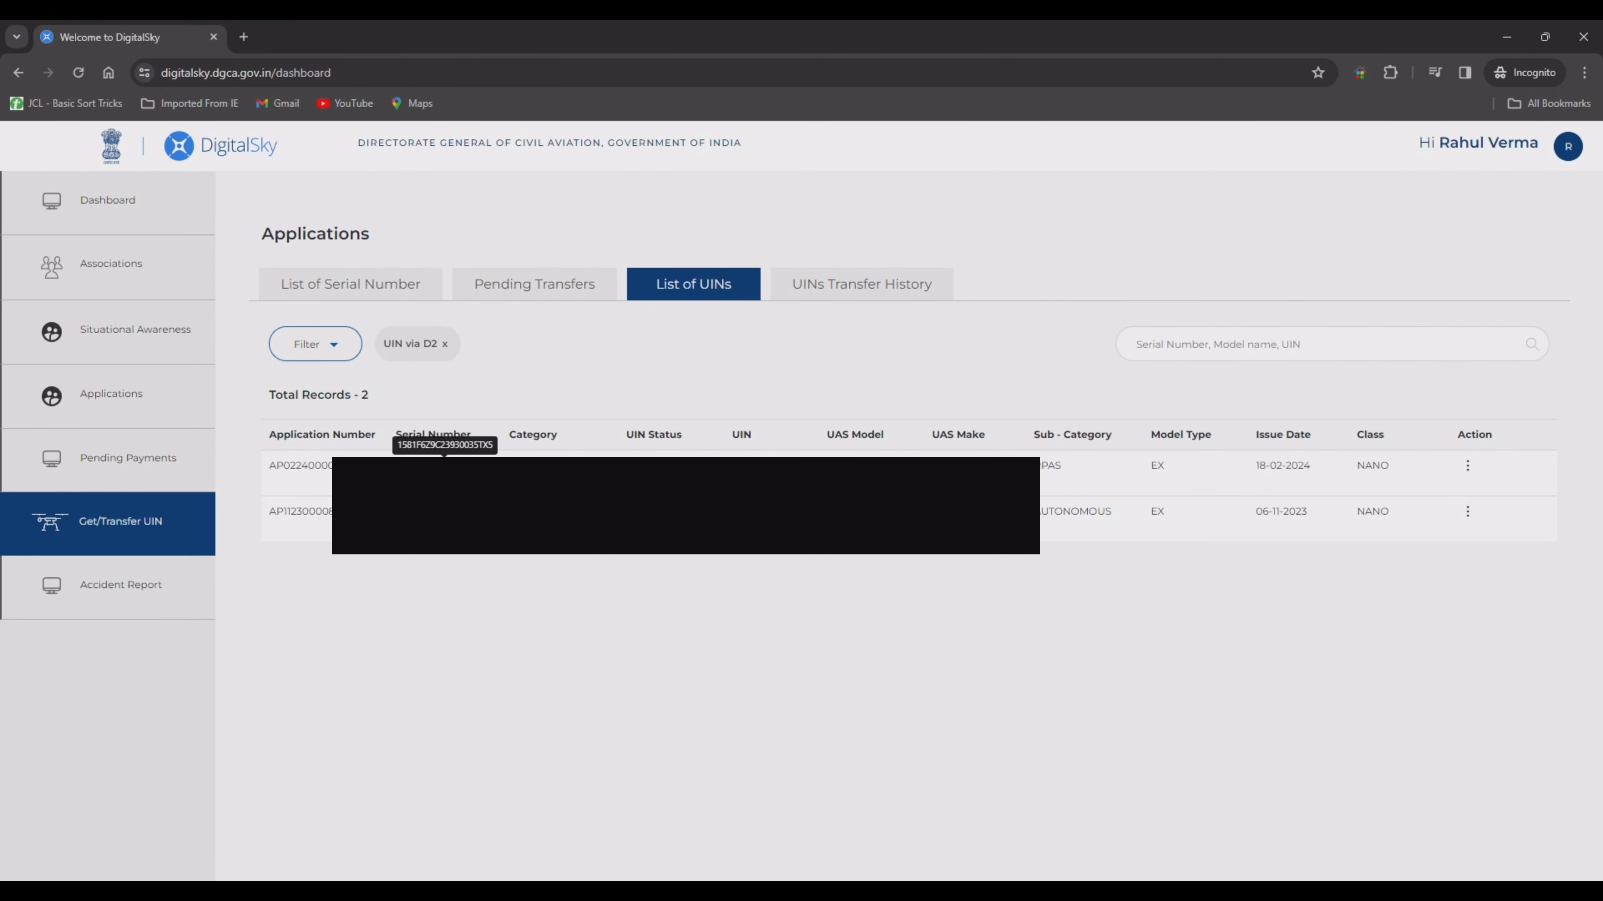
Step: View the D2 form of the UIN issued on 18-02-2024, checking its issued UIN, serial numbers, photographs, fee and UAS model details
{"action": "left_click", "coordinate": [1474, 467]}
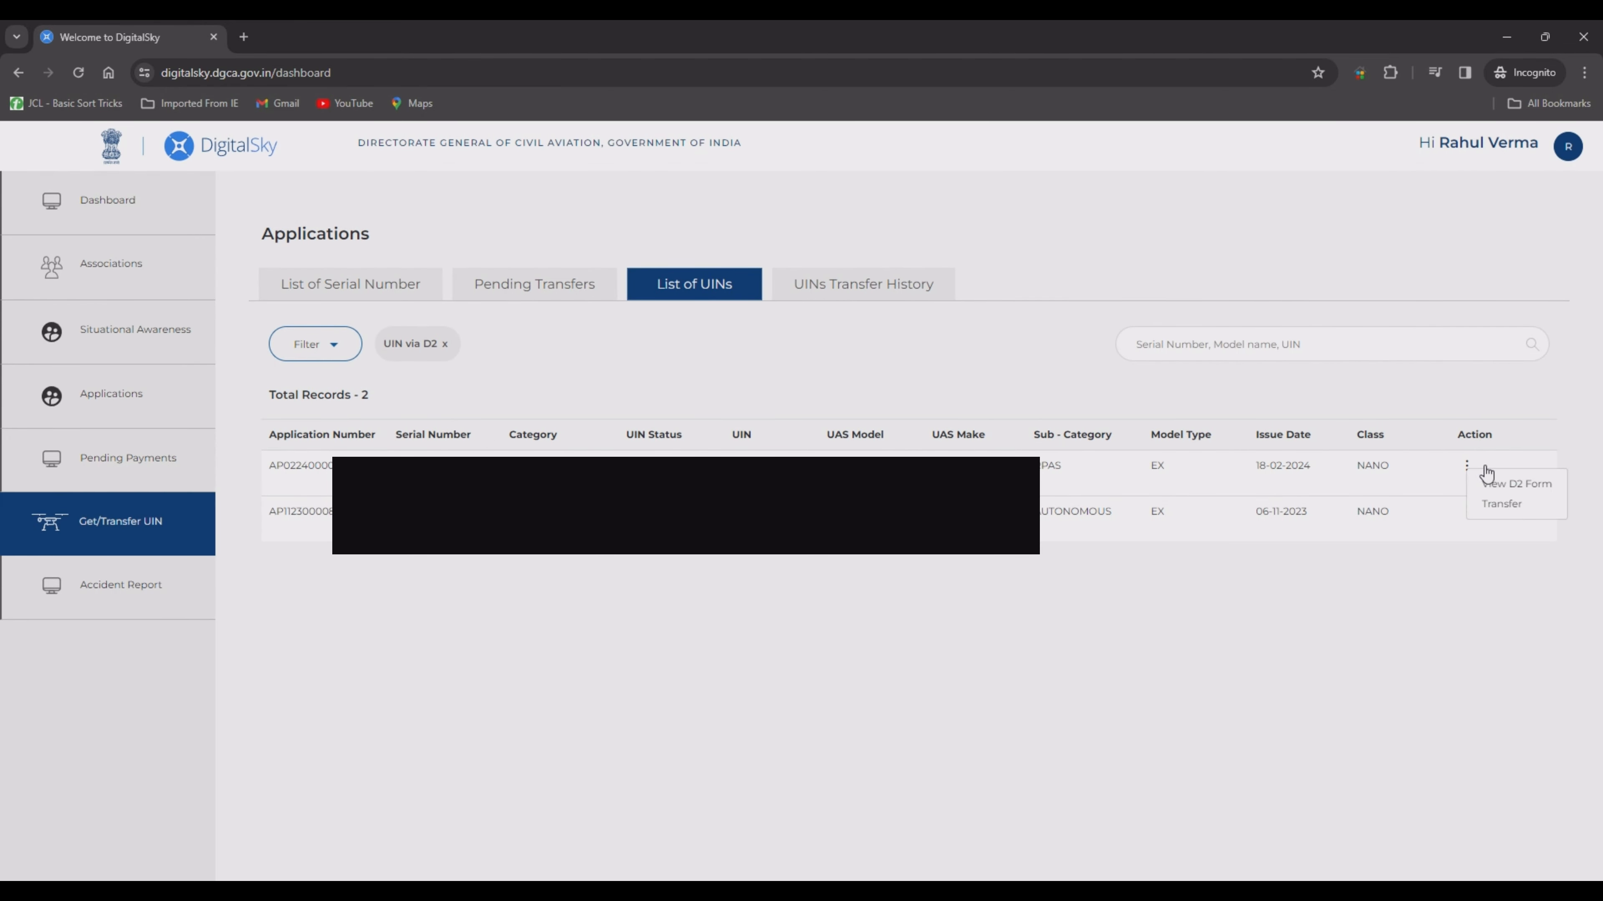
{"action": "left_click", "coordinate": [1518, 503]}
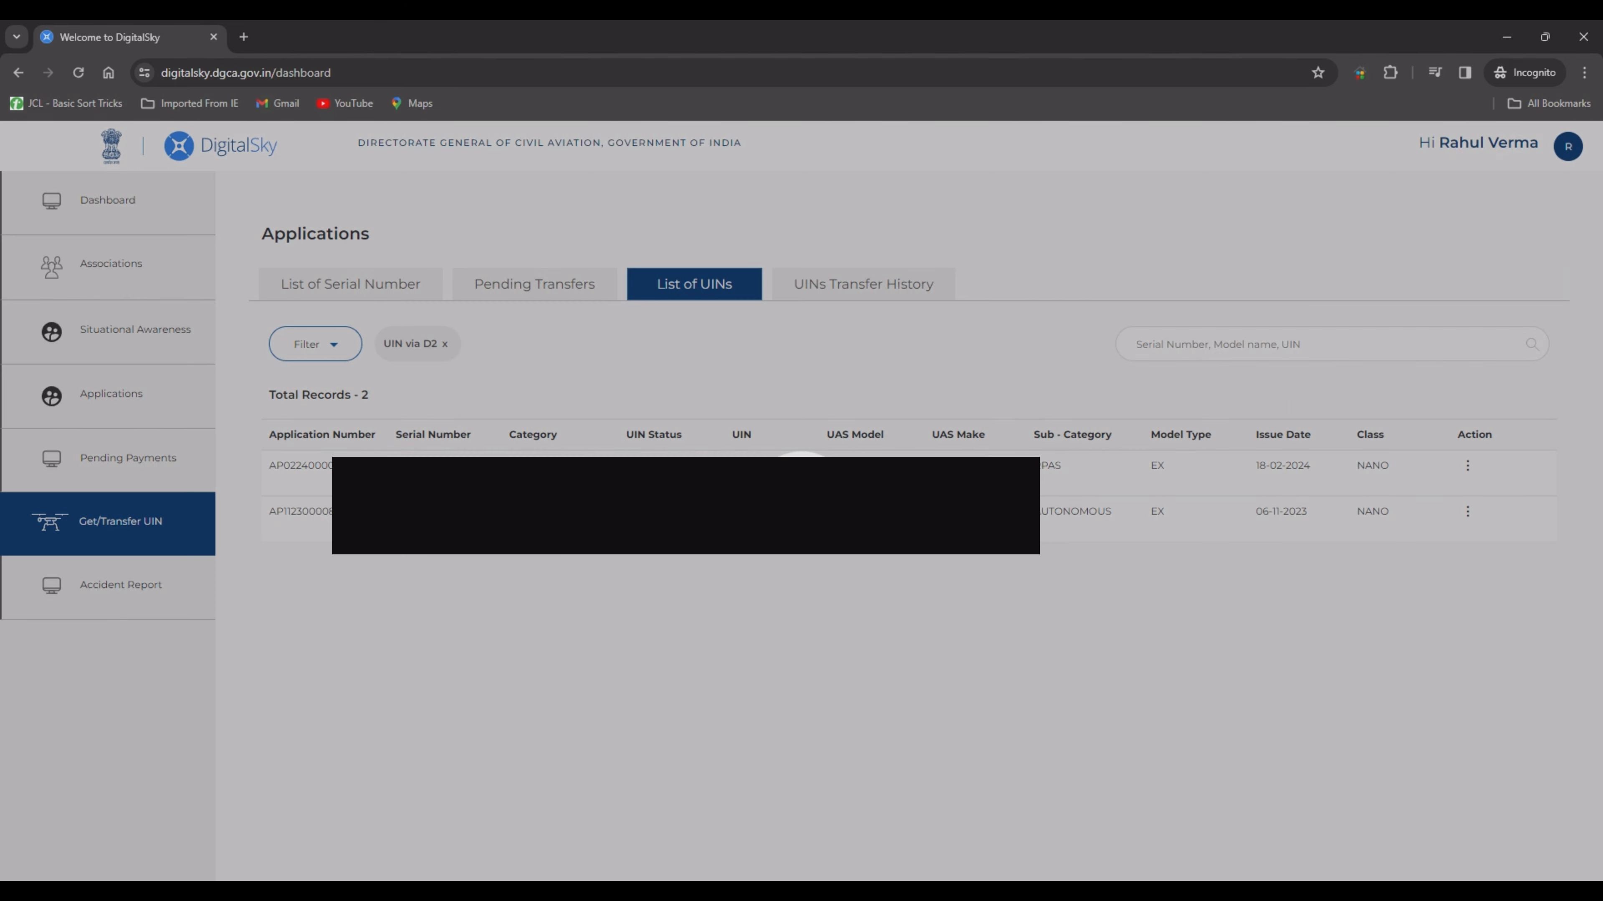
{"action": "scroll", "coordinate": [718, 499], "scroll_direction": "down", "scroll_amount": 3}
{"action": "scroll", "coordinate": [695, 460], "scroll_direction": "up", "scroll_amount": 3}
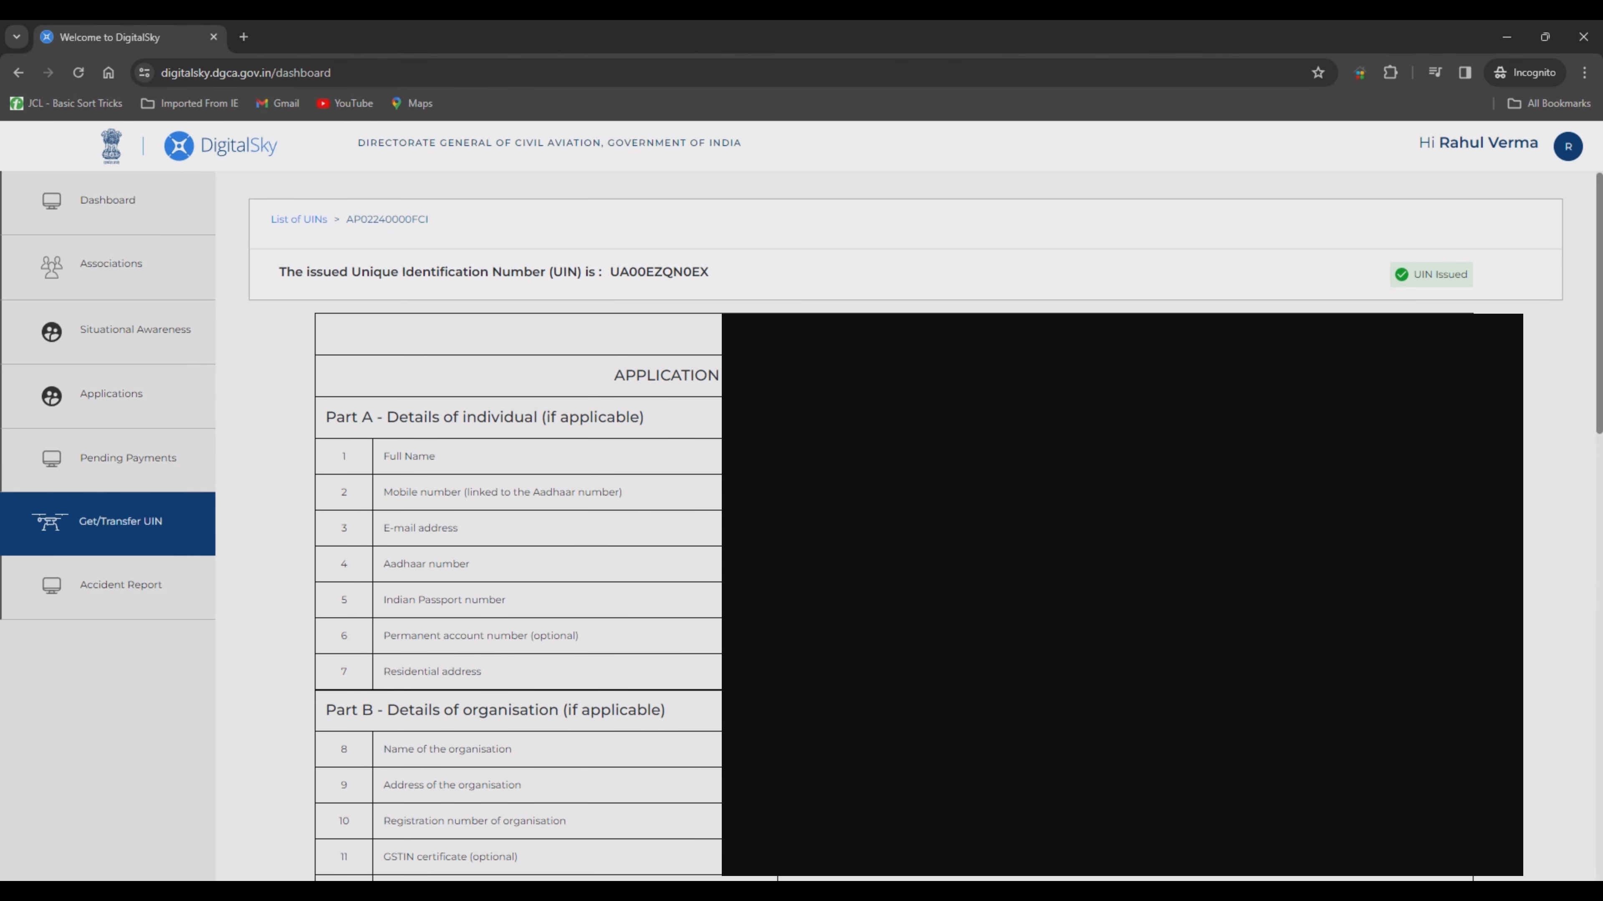
{"action": "double_click", "coordinate": [646, 279]}
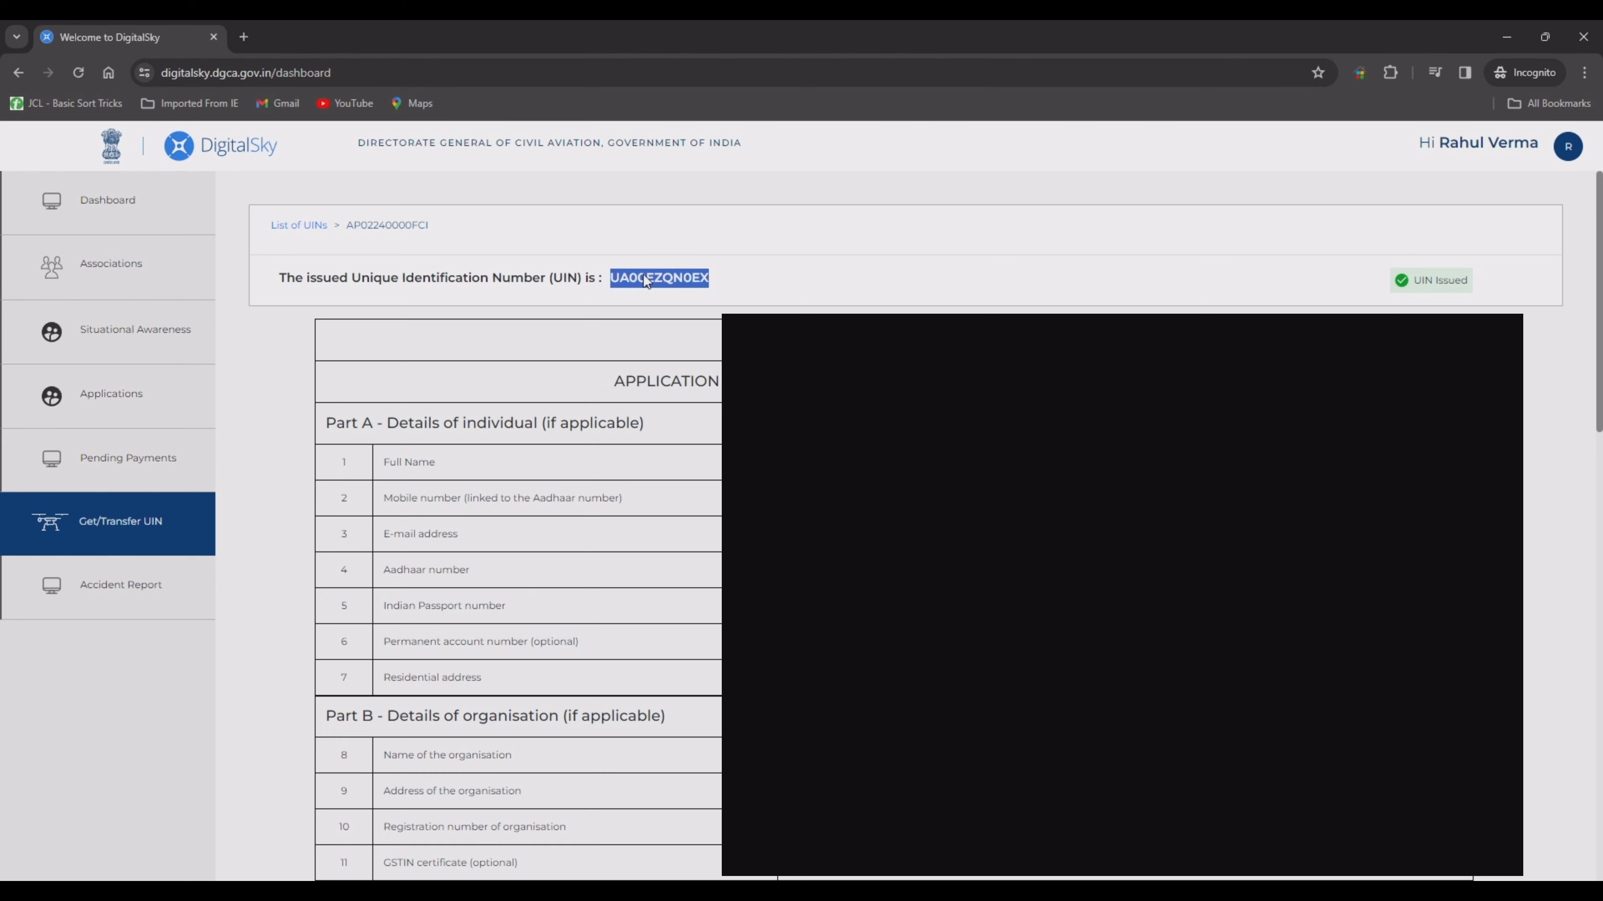
{"action": "scroll", "coordinate": [646, 280], "scroll_direction": "down", "scroll_amount": 15}
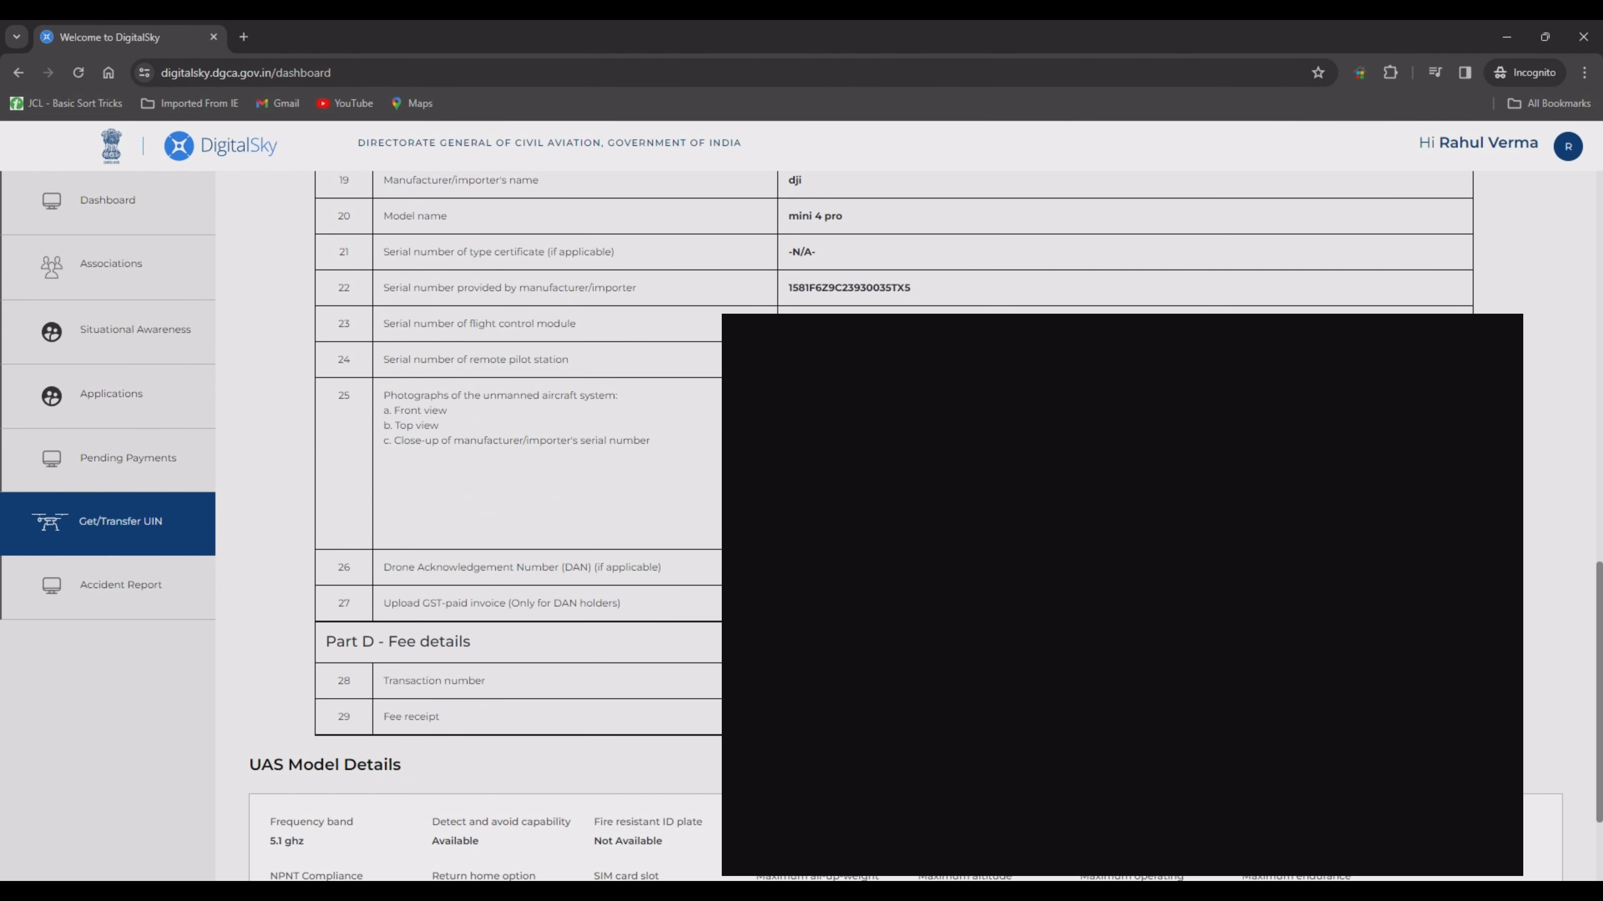
{"action": "scroll", "coordinate": [924, 528], "scroll_direction": "up", "scroll_amount": 15}
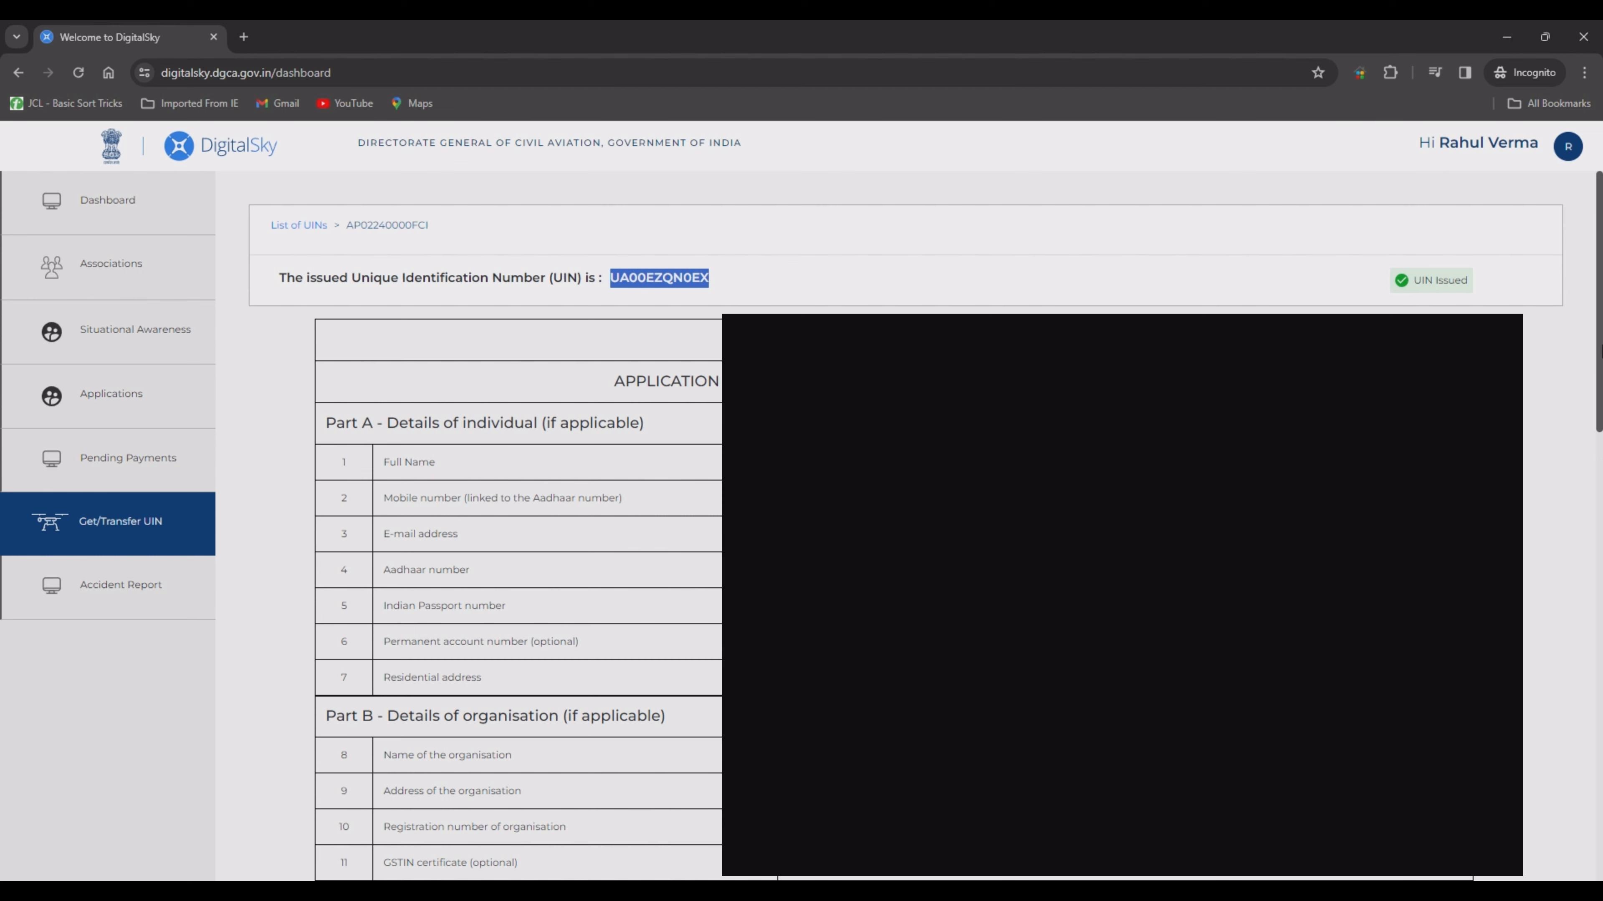
{"action": "scroll", "coordinate": [1246, 297], "scroll_direction": "down", "scroll_amount": 15}
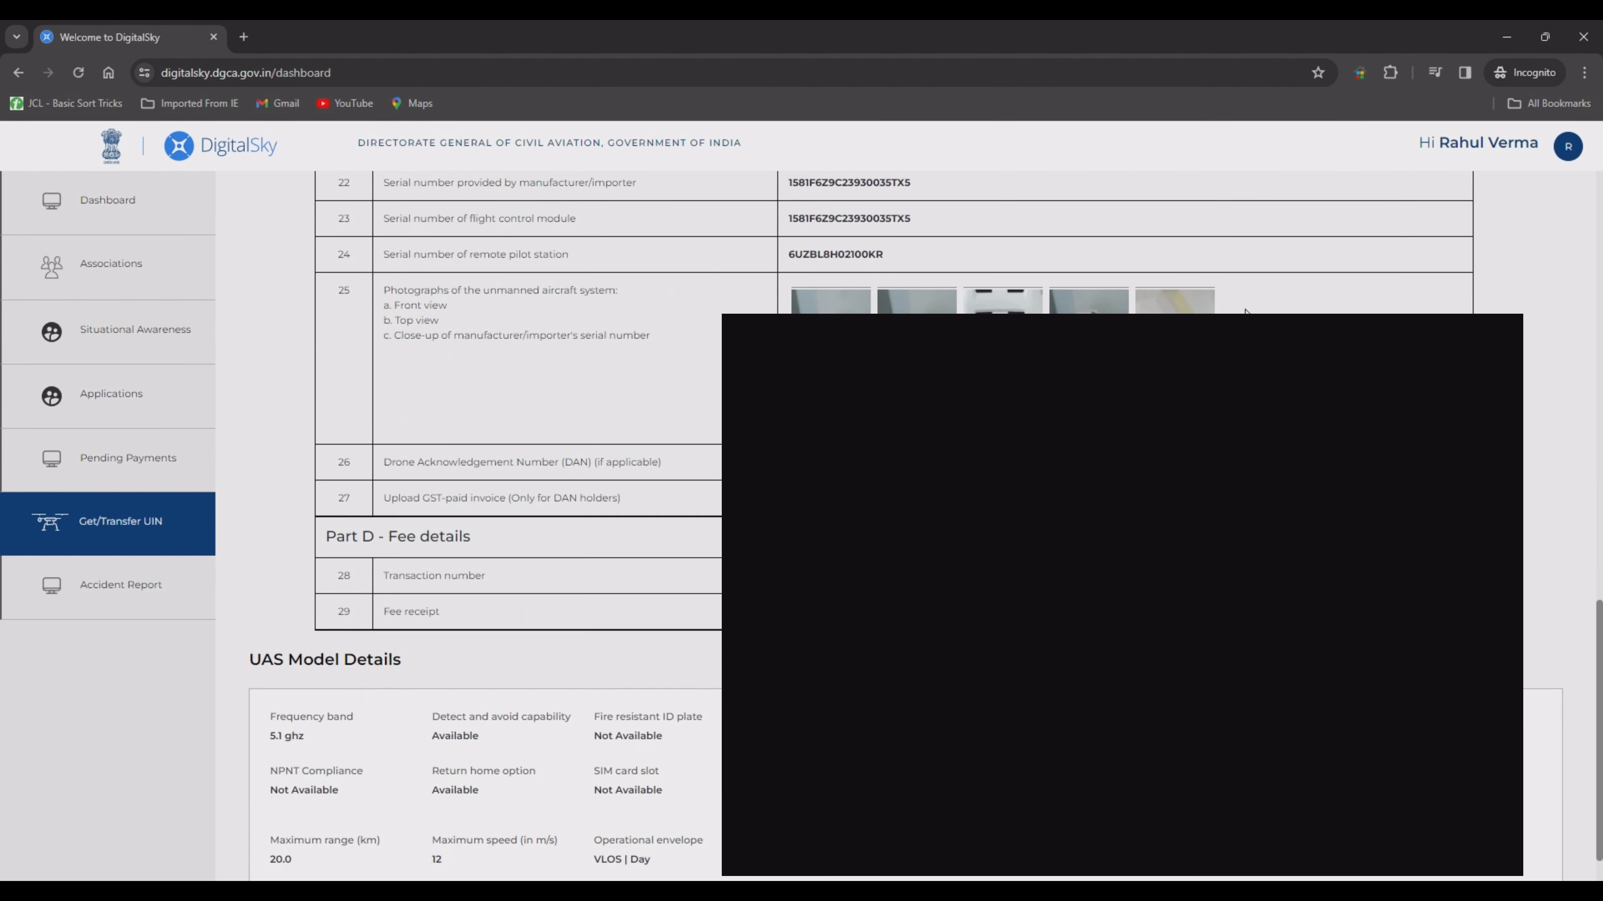
{"action": "scroll", "coordinate": [1246, 312], "scroll_direction": "down", "scroll_amount": 1}
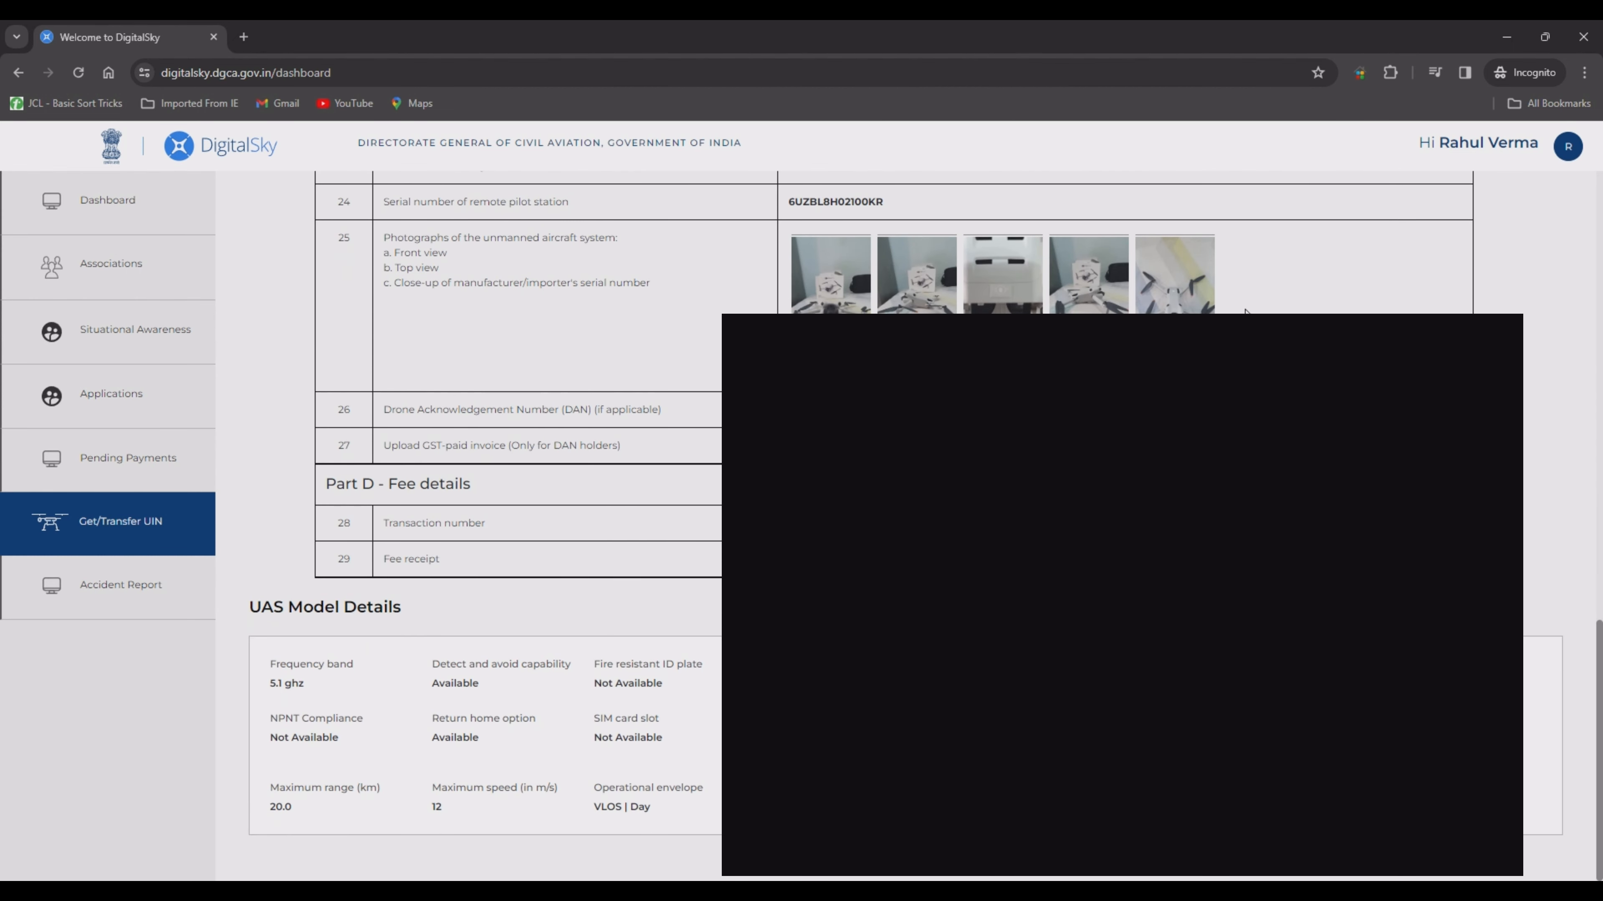
{"action": "scroll", "coordinate": [1245, 312], "scroll_direction": "up", "scroll_amount": 16}
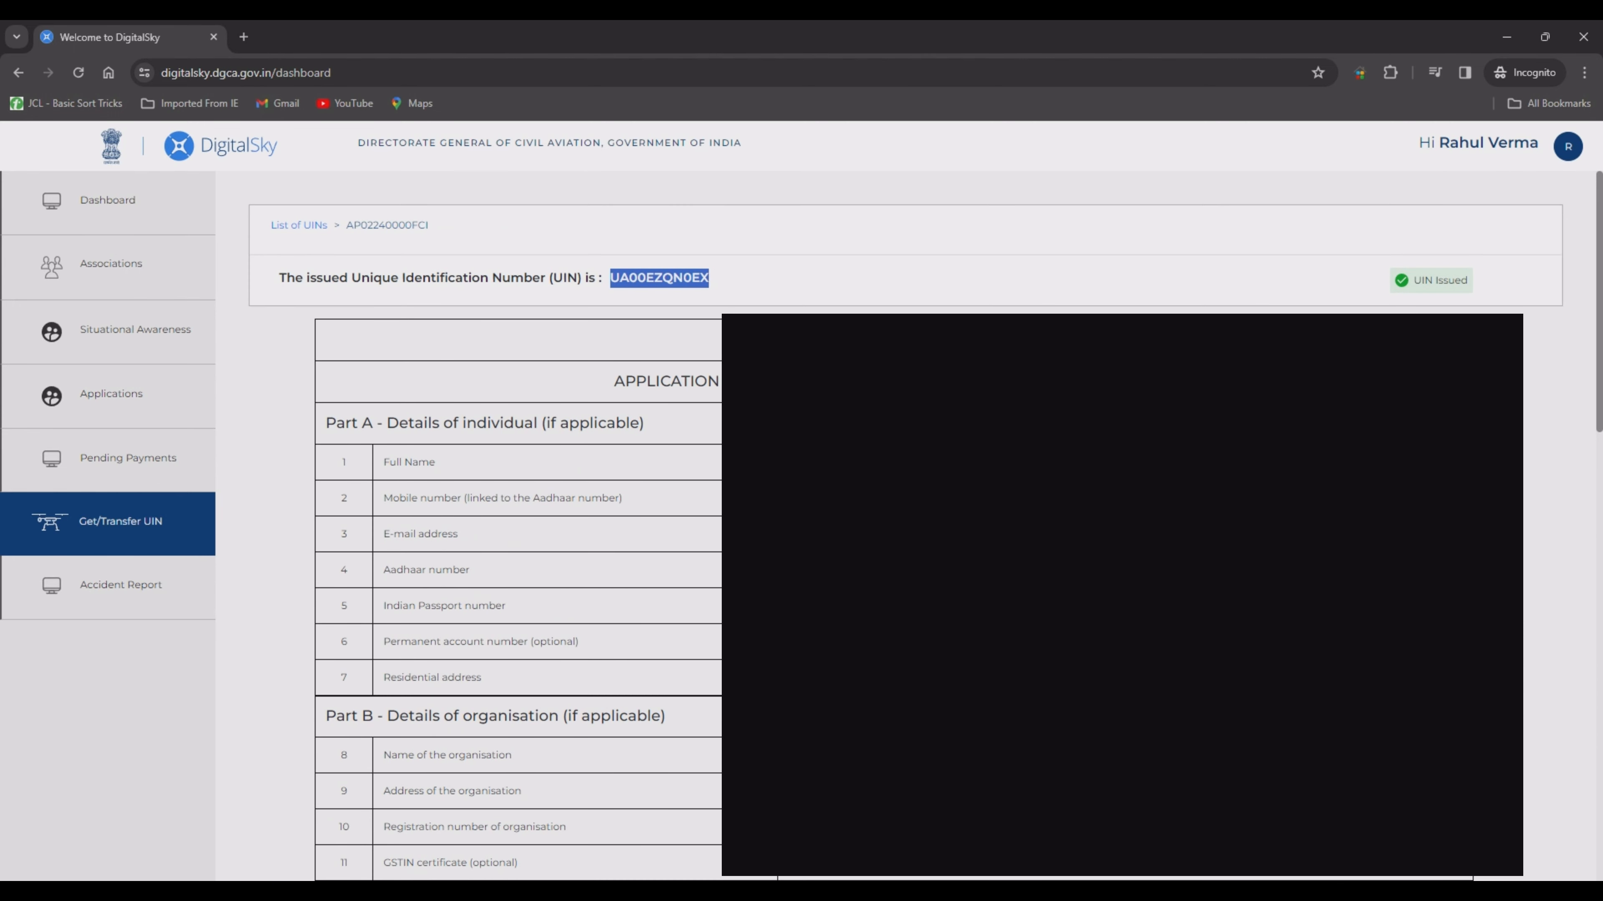